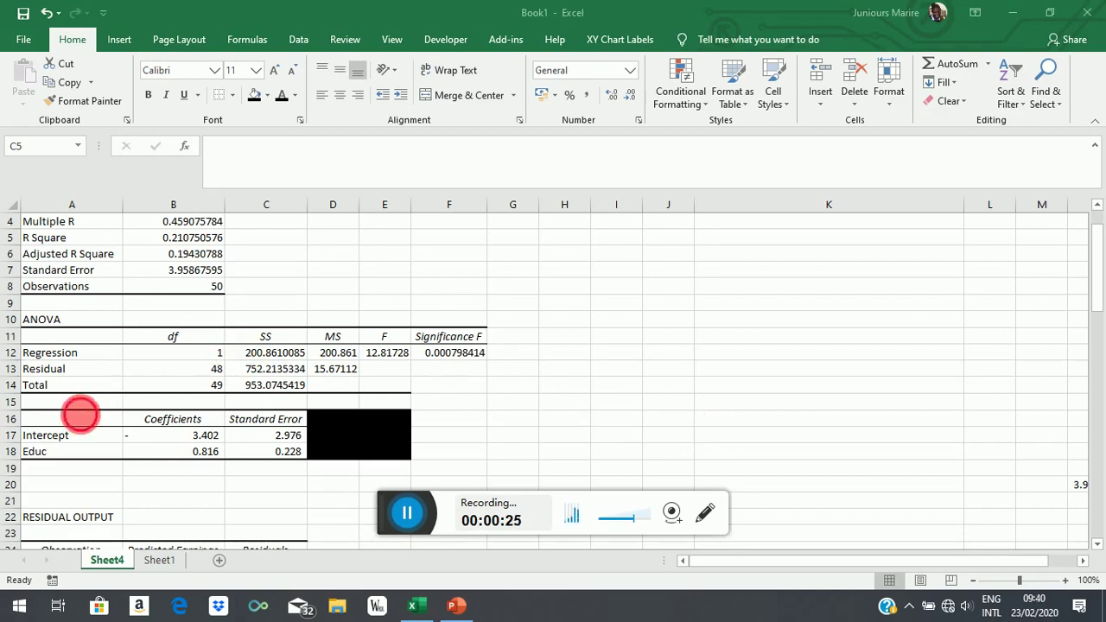
# Step: Enter the label 'Earnings' in cell A16 above the coefficients table
pyautogui.click(83, 423)
pyautogui.write('Earnings')
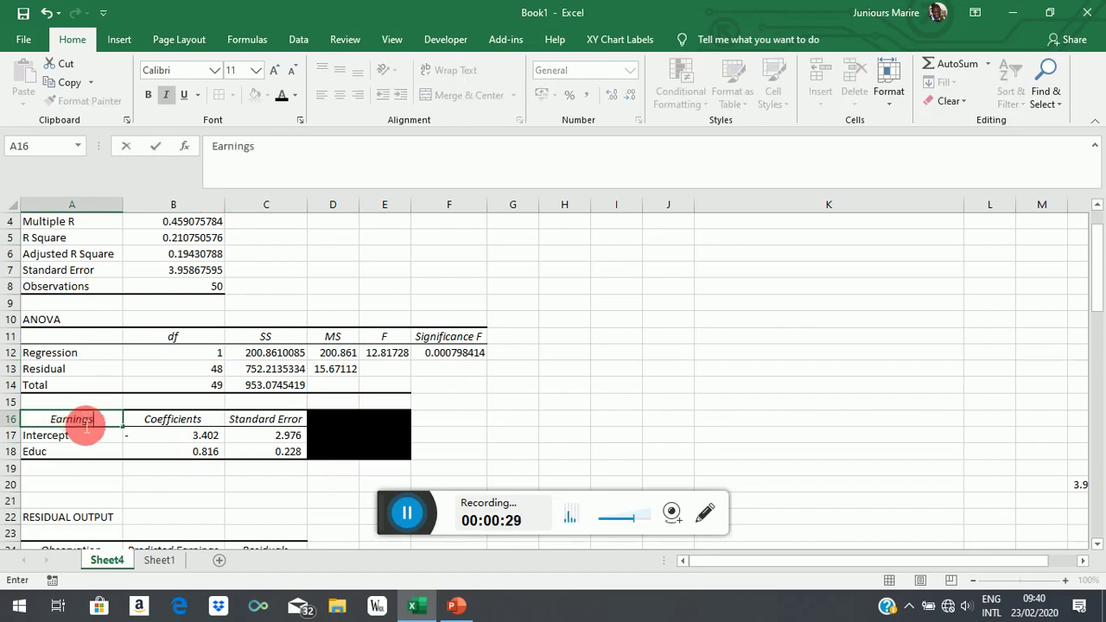
pyautogui.click(615, 419)
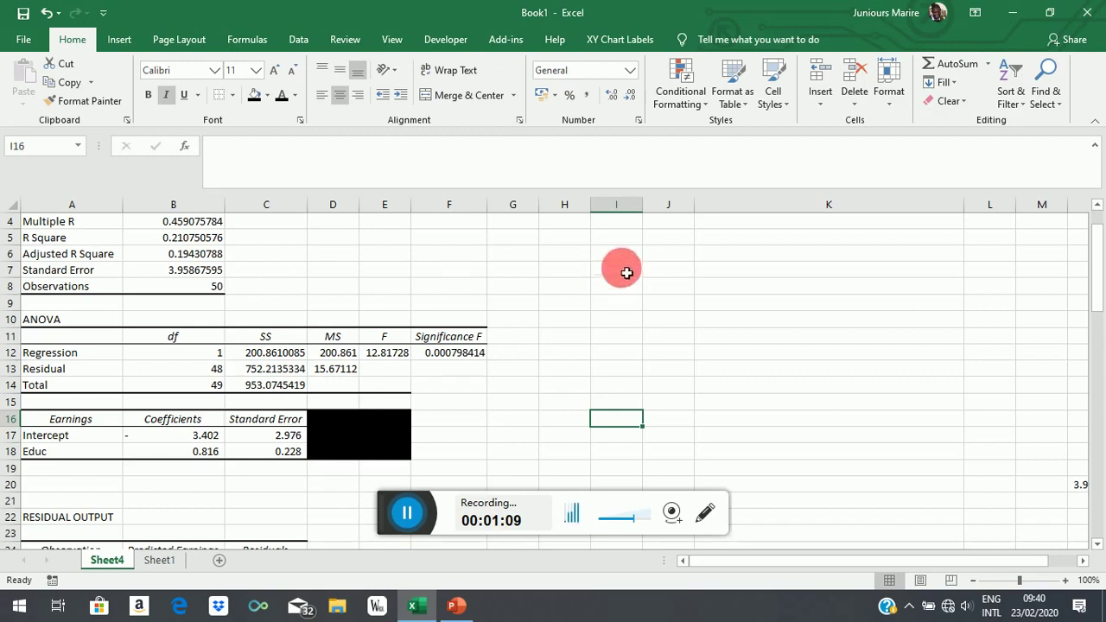
pyautogui.click(629, 237)
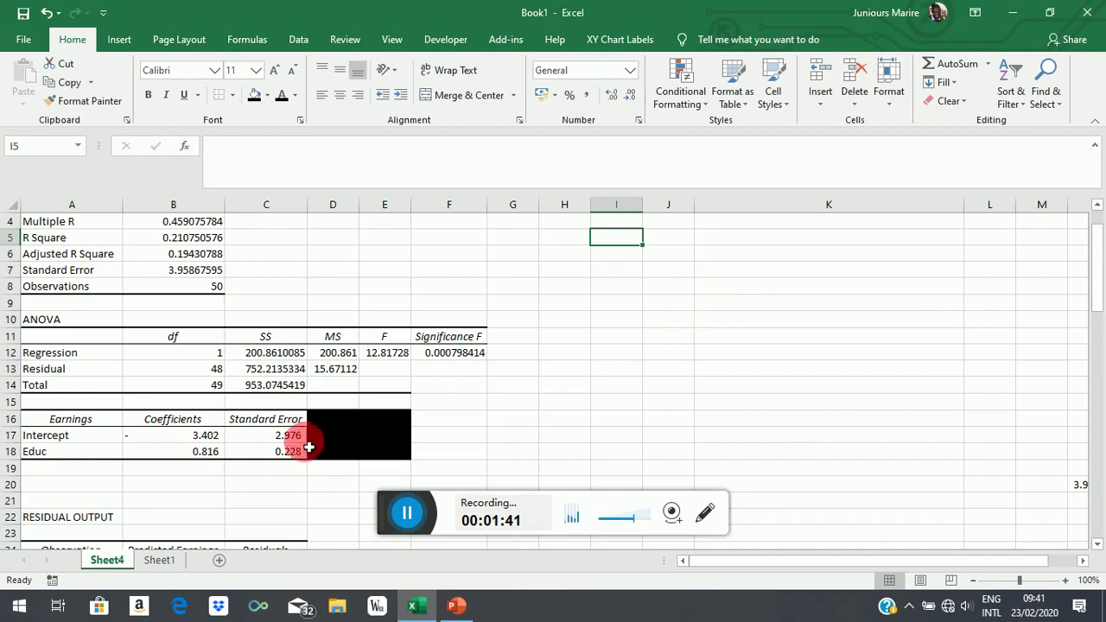
pyautogui.click(207, 457)
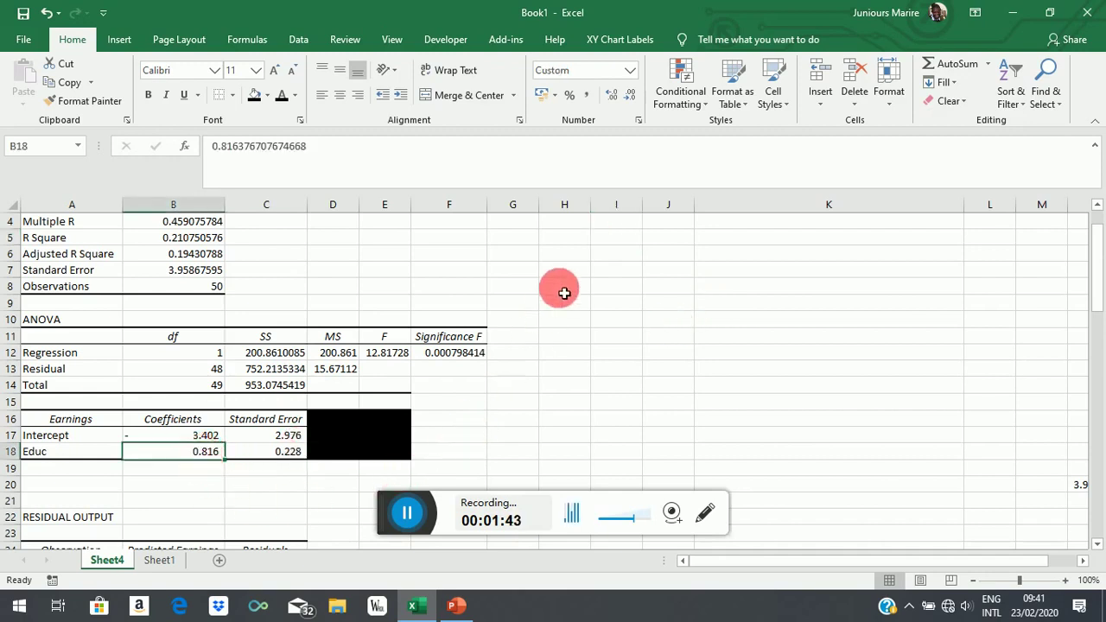
pyautogui.click(576, 238)
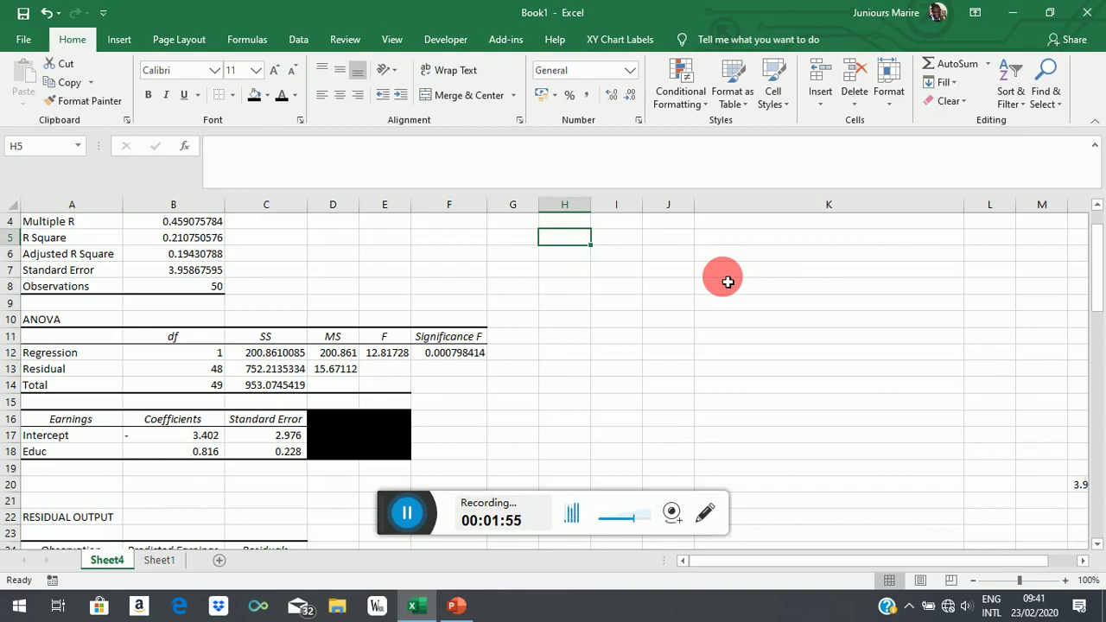
# Step: Enter the null hypothesis 'H0: coefficient of education =0' in H5
pyautogui.write('H')
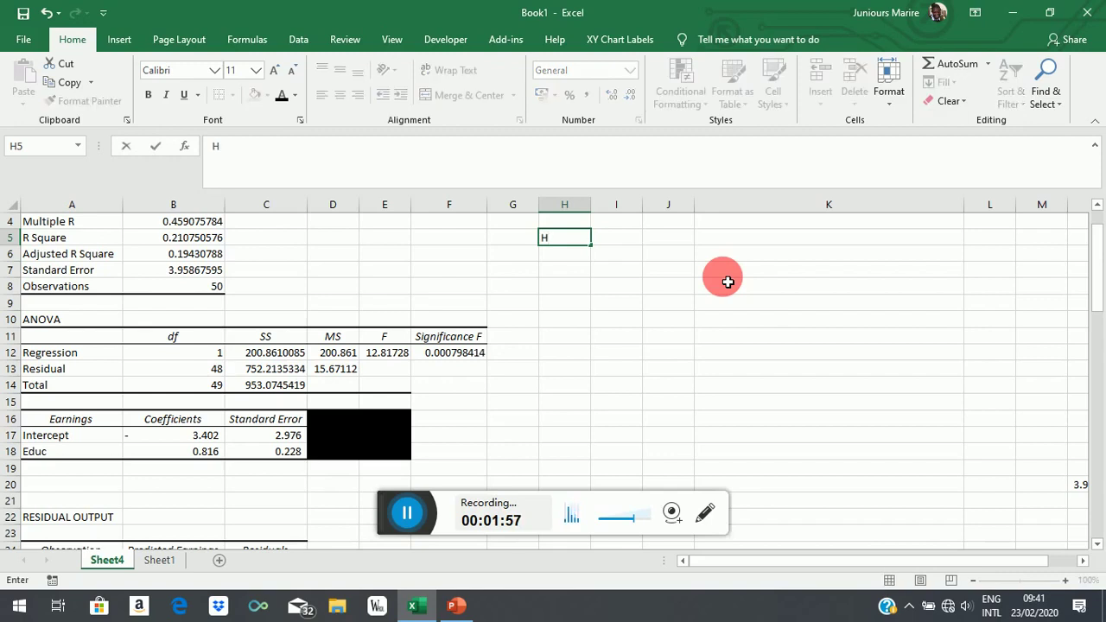
pyautogui.write('0:')
pyautogui.write('coeffici')
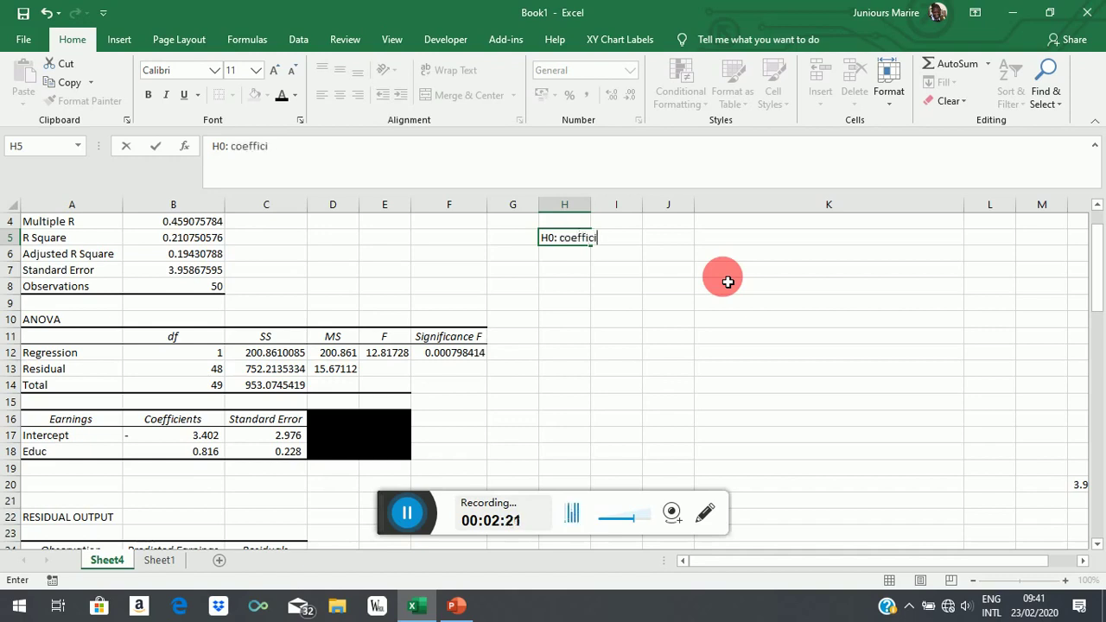
pyautogui.write('ent of educa')
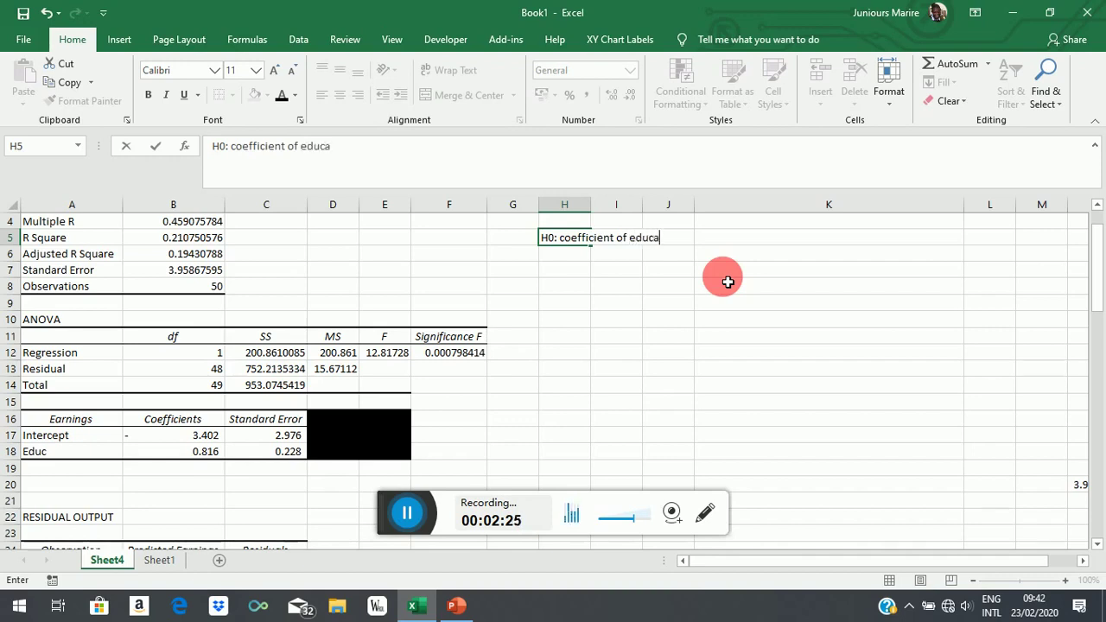
pyautogui.write('tion  ')
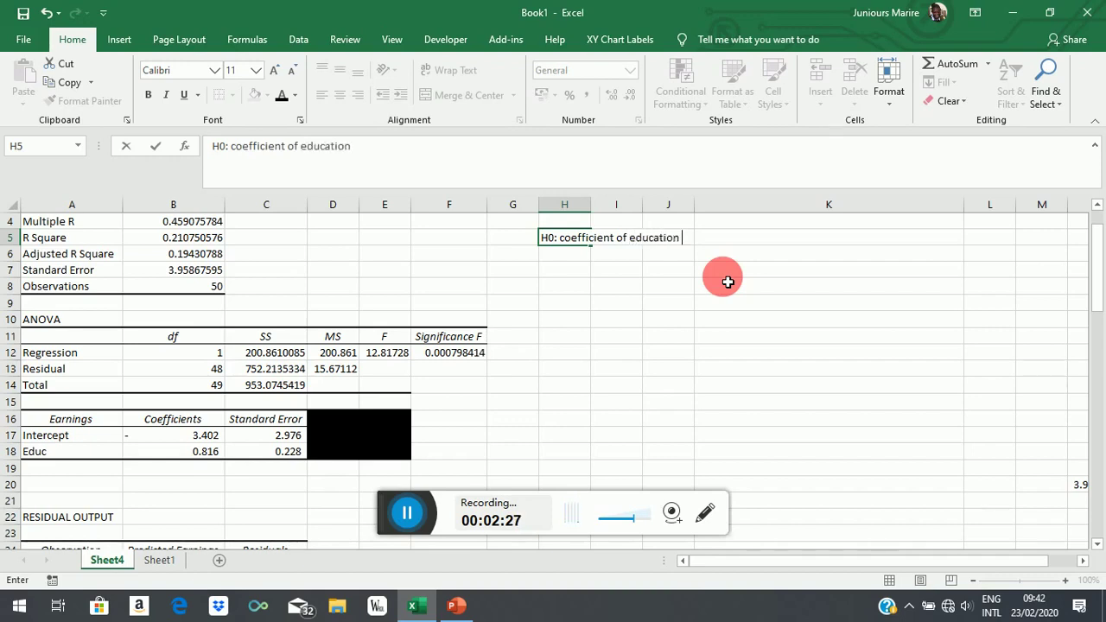
pyautogui.write('=0')
pyautogui.click(627, 341)
# Step: Add the heading 'Two sided test' in H4 and make it bold
pyautogui.click(570, 221)
pyautogui.write('Two')
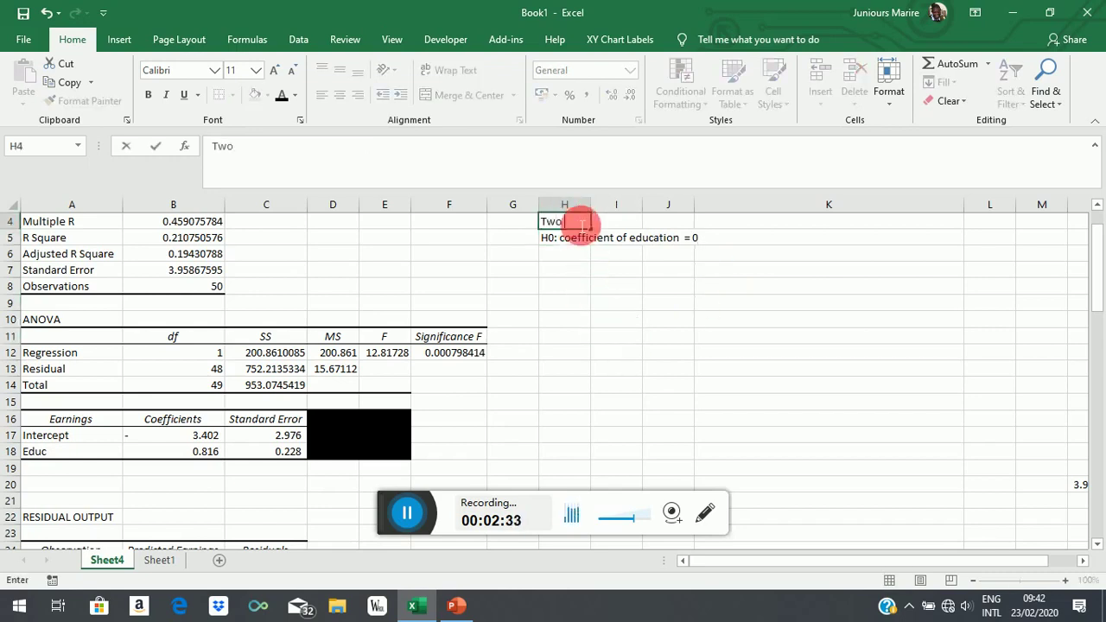
pyautogui.write(' sided')
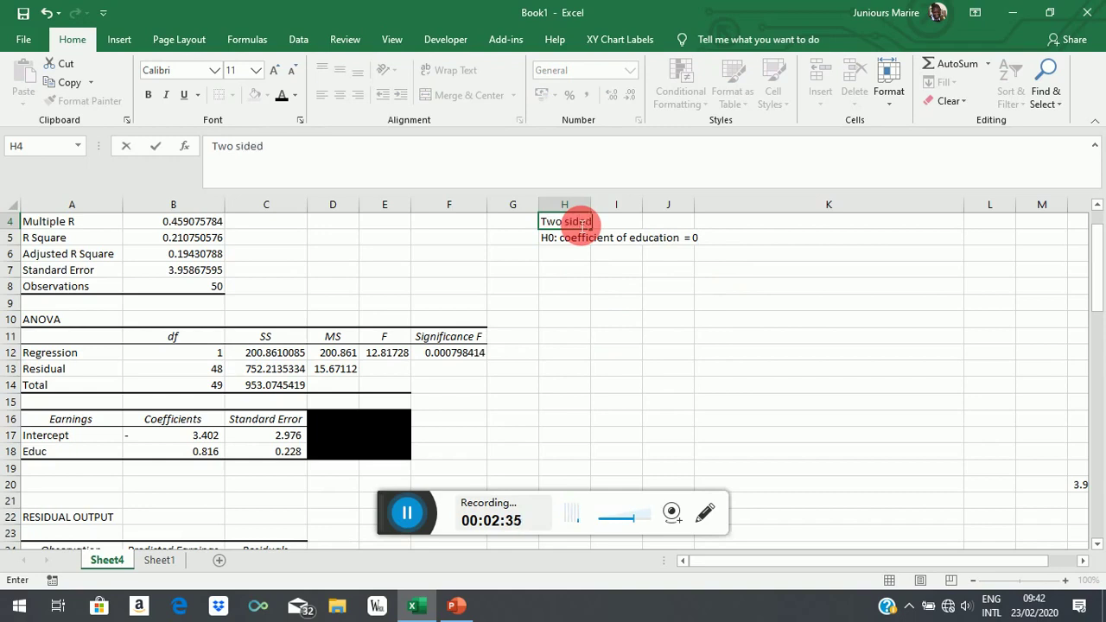
pyautogui.write(' test')
pyautogui.click(565, 270)
pyautogui.click(564, 221)
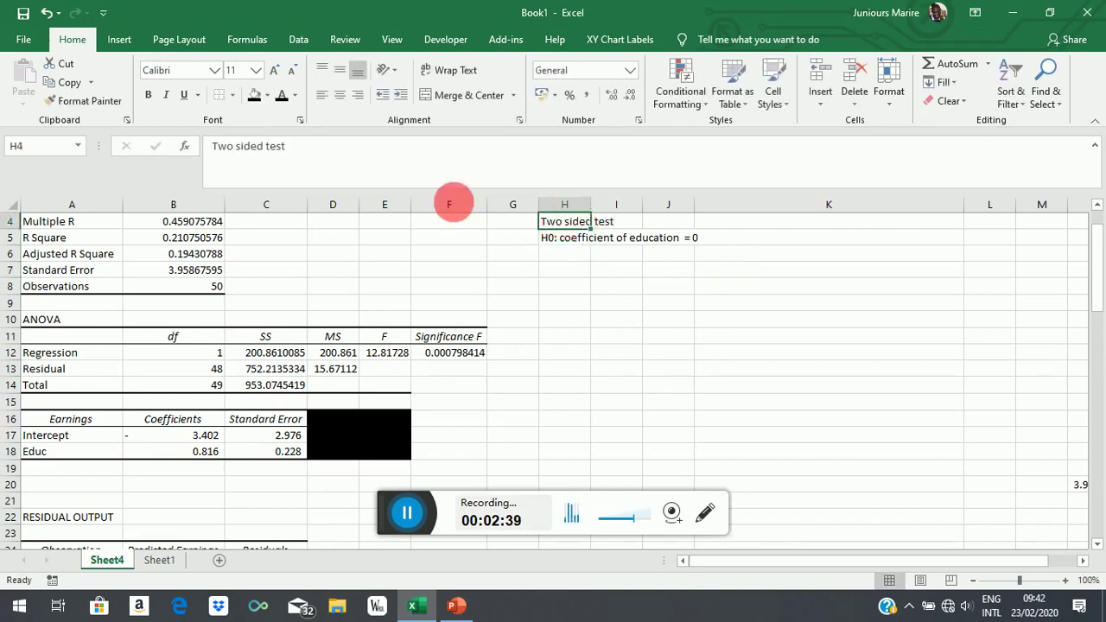
pyautogui.click(147, 94)
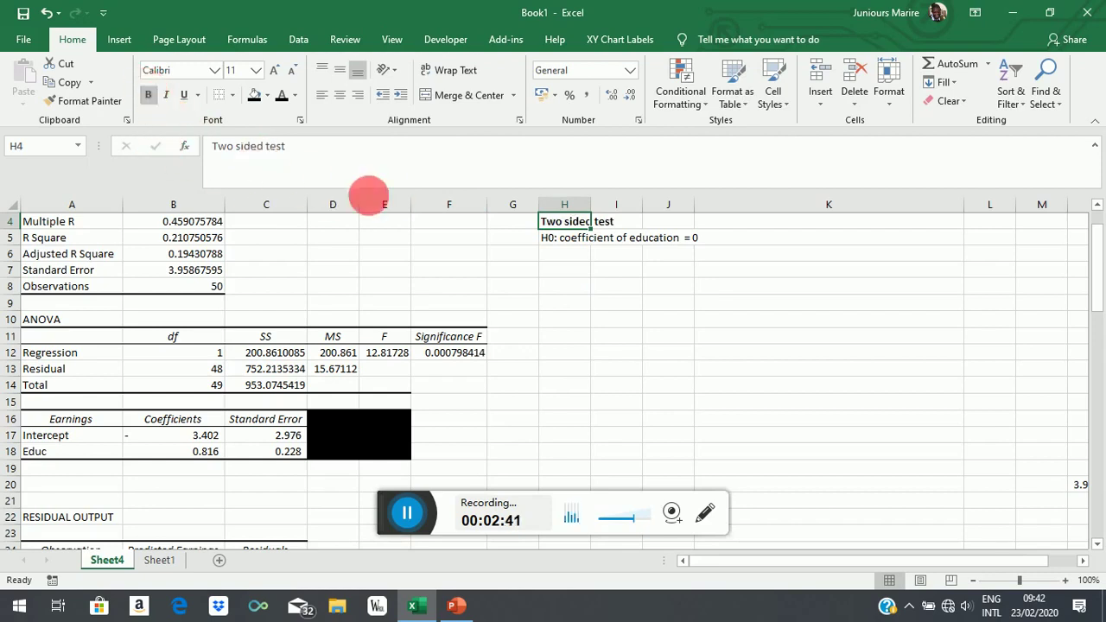
pyautogui.click(606, 287)
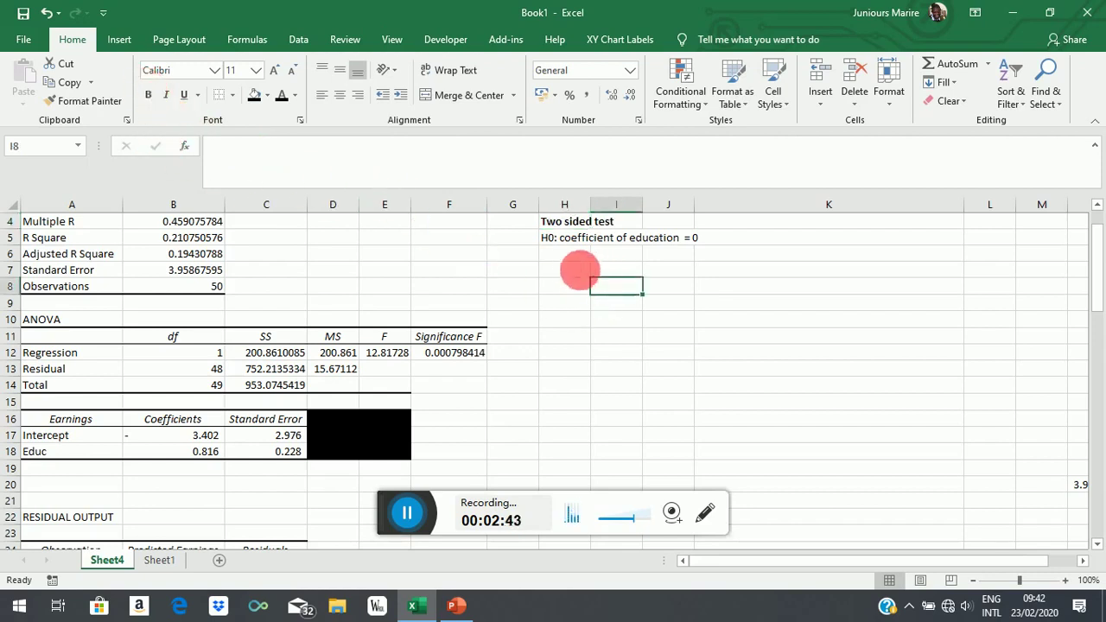
pyautogui.click(565, 257)
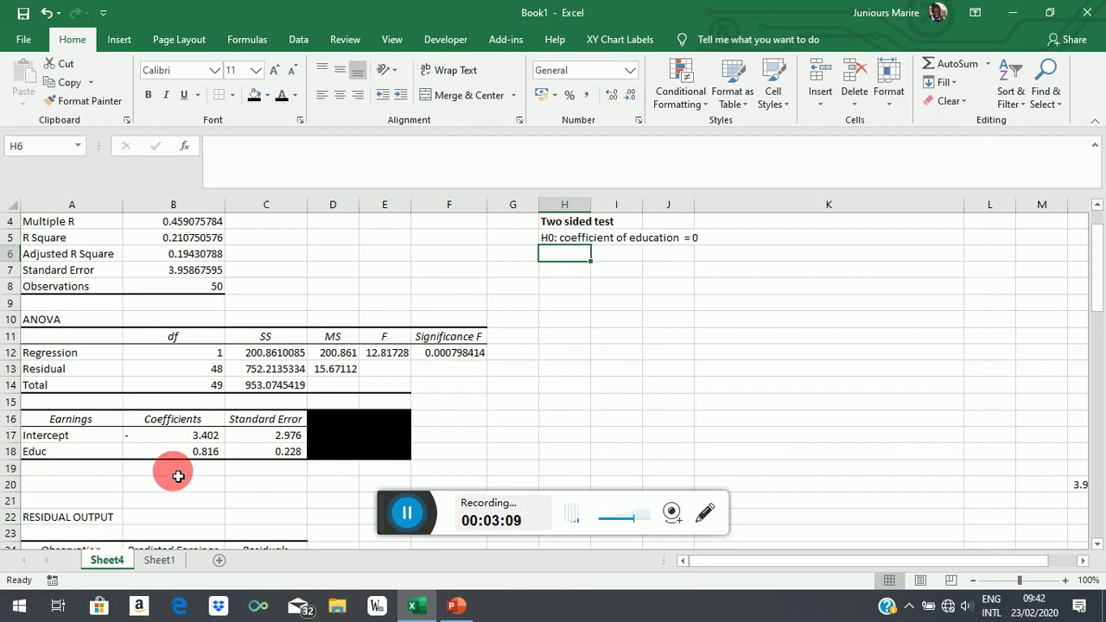
# Step: Enter 'H1: coefficient of education not equal to 0' in H6, correcting typos
pyautogui.write('H1')
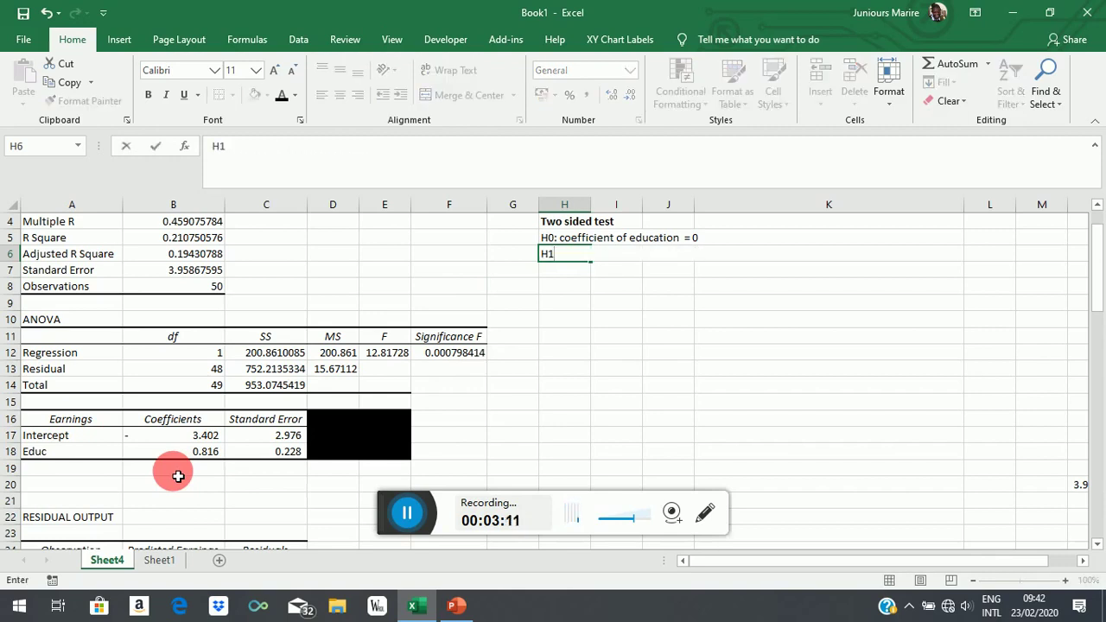
pyautogui.write(': coefficie')
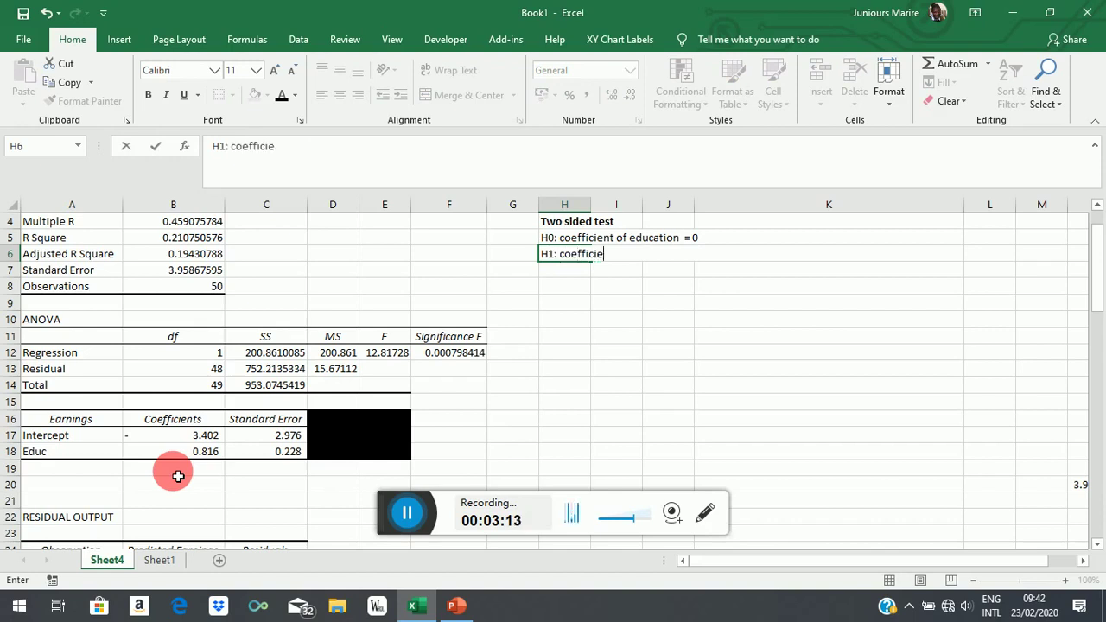
pyautogui.write('nt of educa')
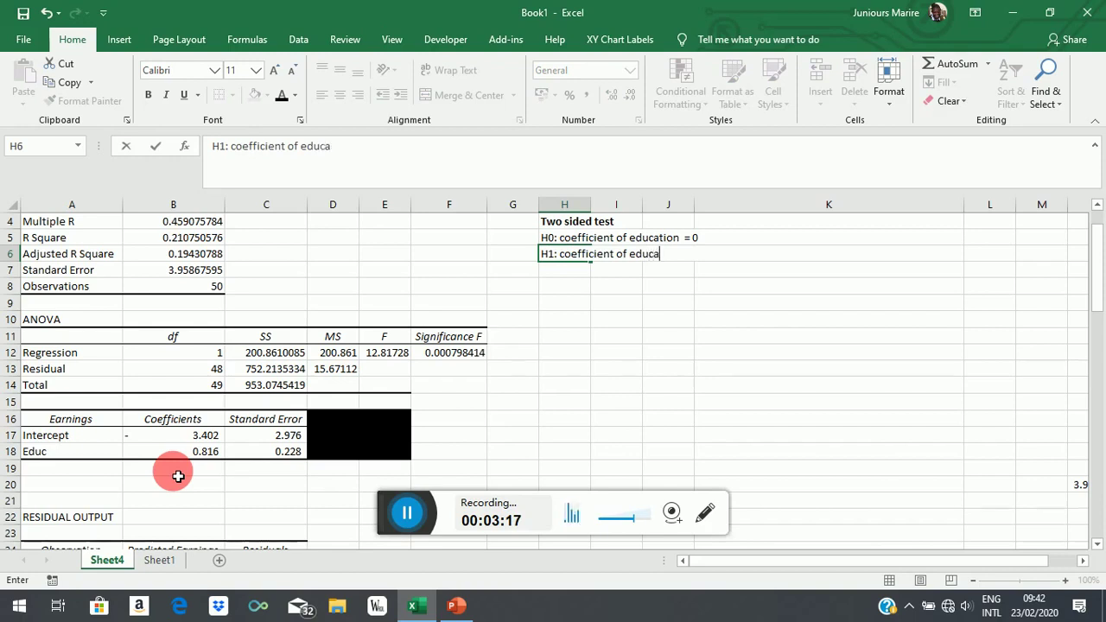
pyautogui.write('tion')
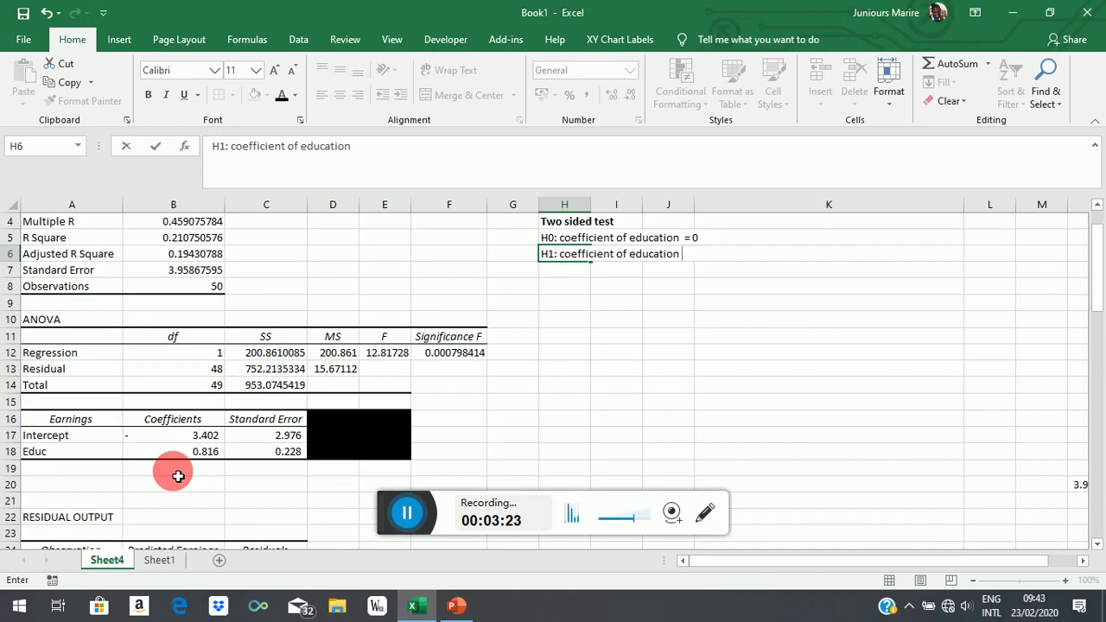
pyautogui.write('=!')
pyautogui.press('BackSpace')
pyautogui.press('BackSpace')
pyautogui.write('not equl')
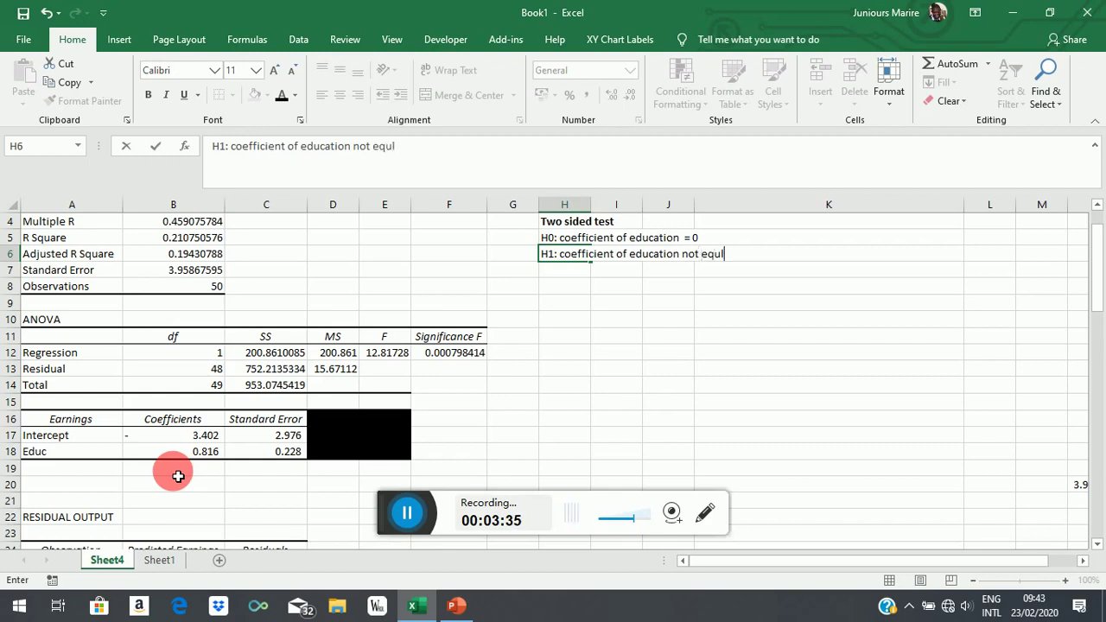
pyautogui.press('BackSpace')
pyautogui.write('al to zero')
pyautogui.press('BackSpace')
pyautogui.press('BackSpace')
pyautogui.press('BackSpace')
pyautogui.press('BackSpace')
pyautogui.write('0')
pyautogui.press('Return')
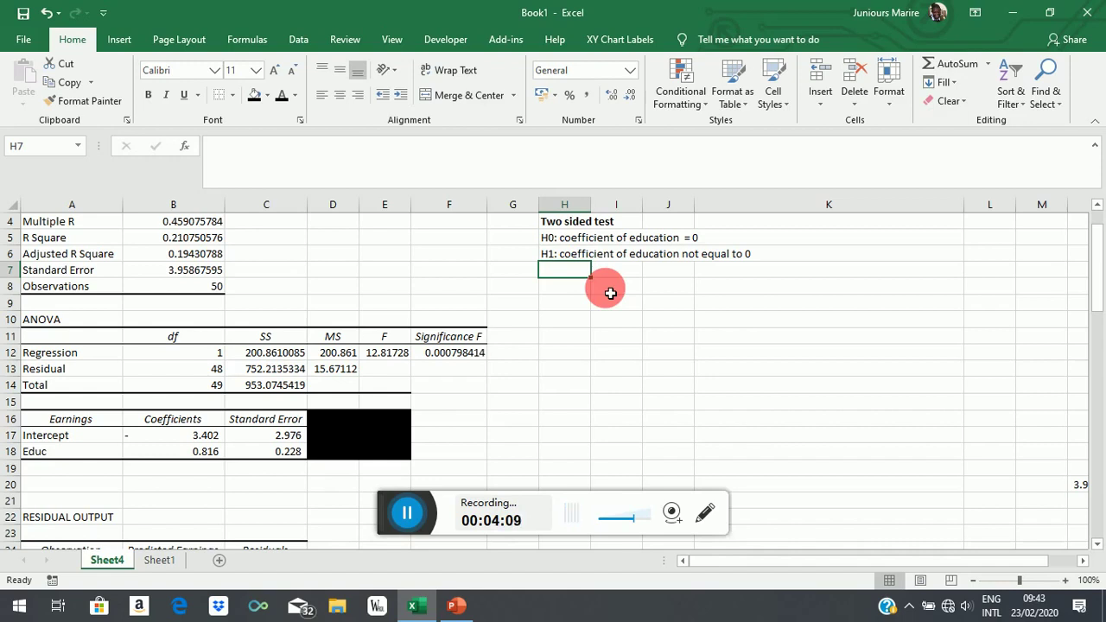
# Step: Add an LOS row of 5% and a t-critical row noted 't(n-2), 0.05'
pyautogui.write('LOS')
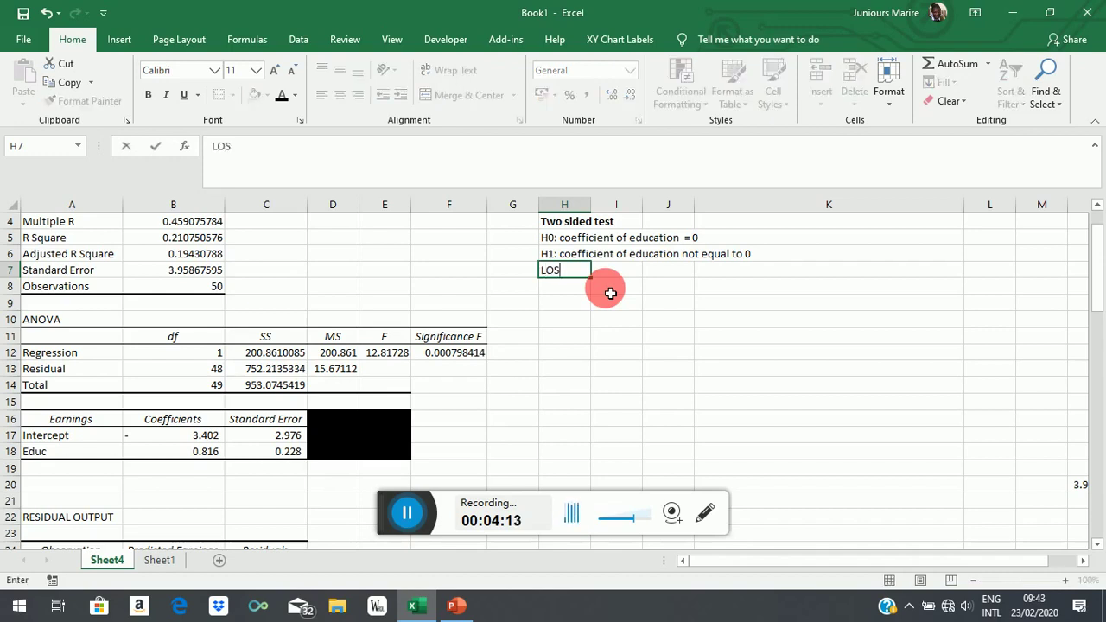
pyautogui.click(624, 278)
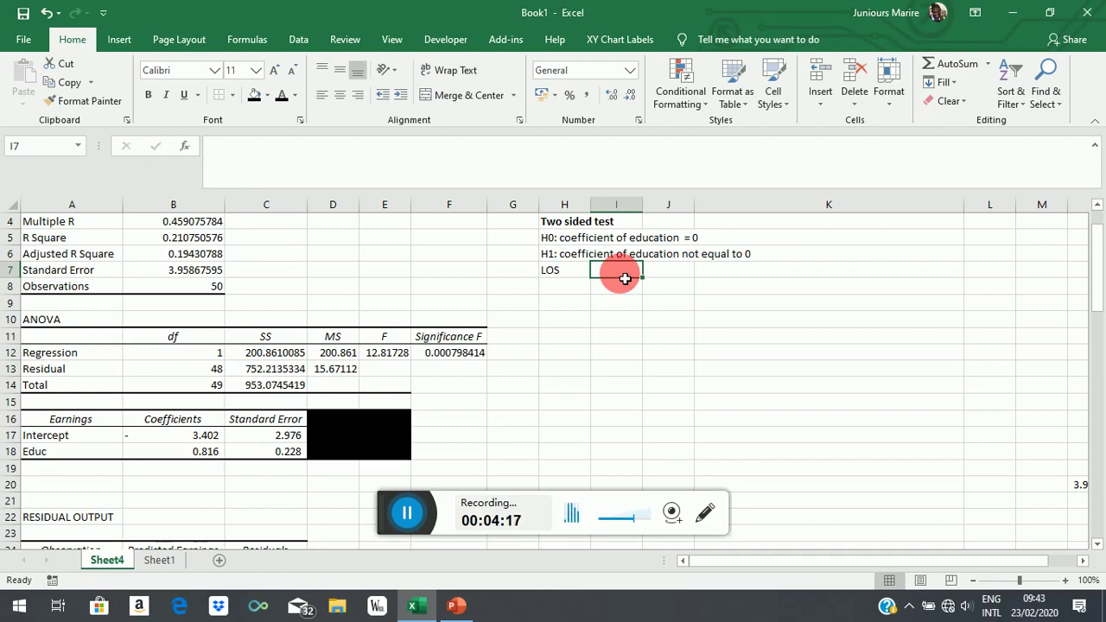
pyautogui.write('5%')
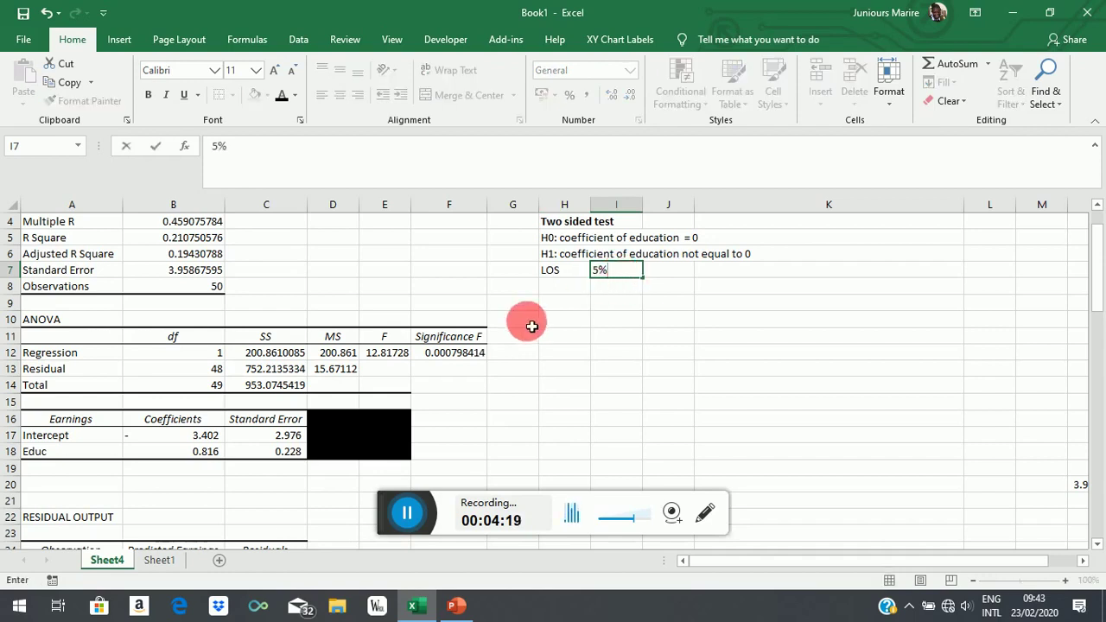
pyautogui.click(568, 287)
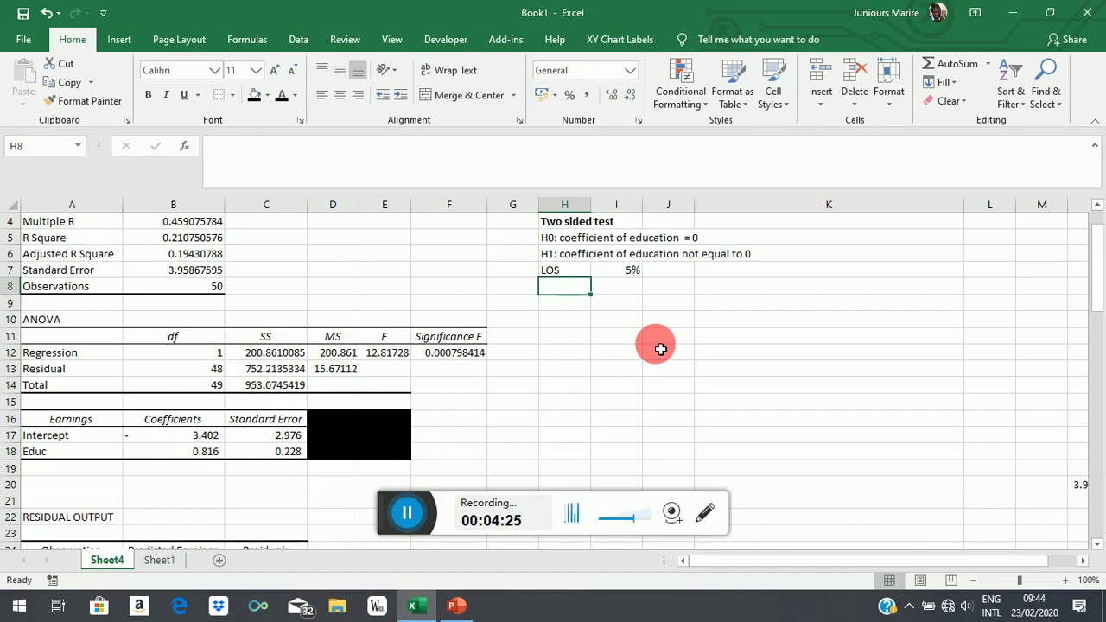
pyautogui.write('t-critical')
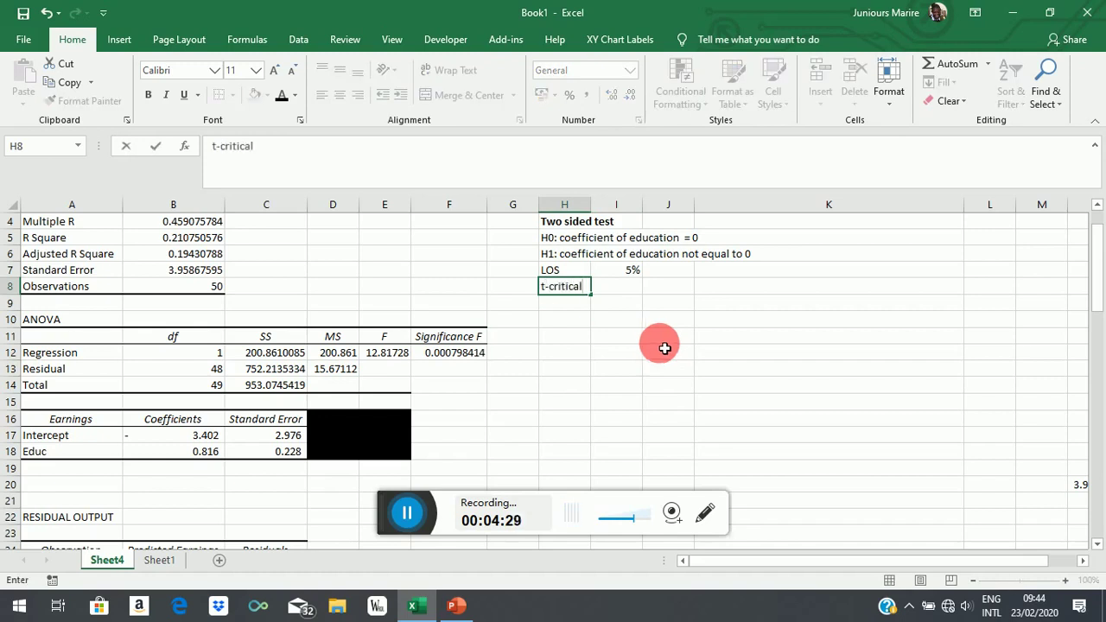
pyautogui.click(629, 292)
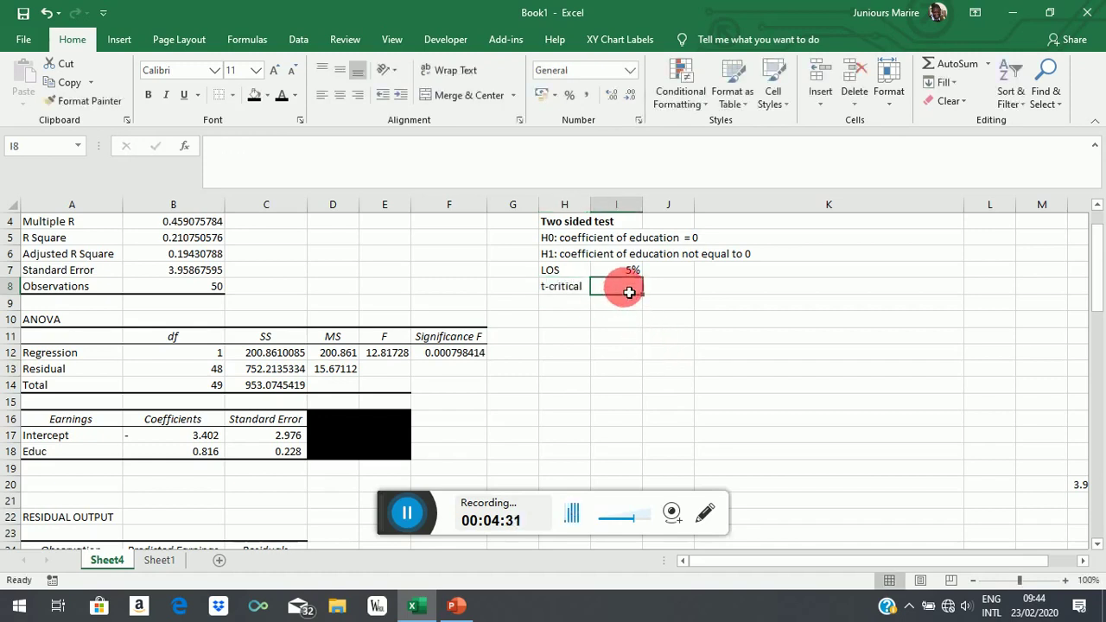
pyautogui.write('T')
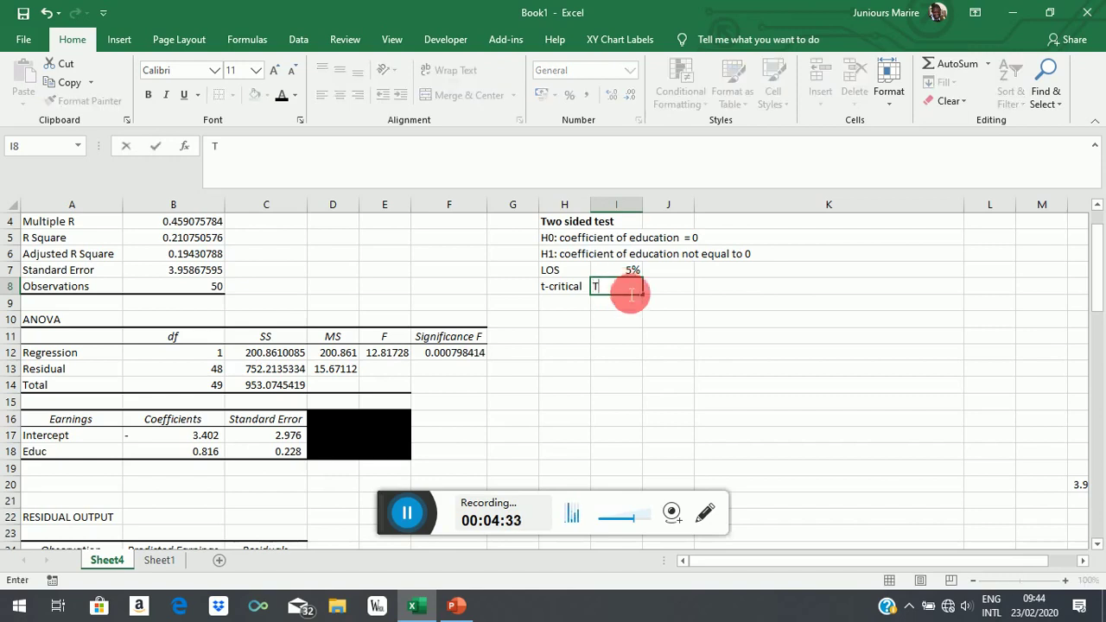
pyautogui.press('BackSpace')
pyautogui.write('t(n-2')
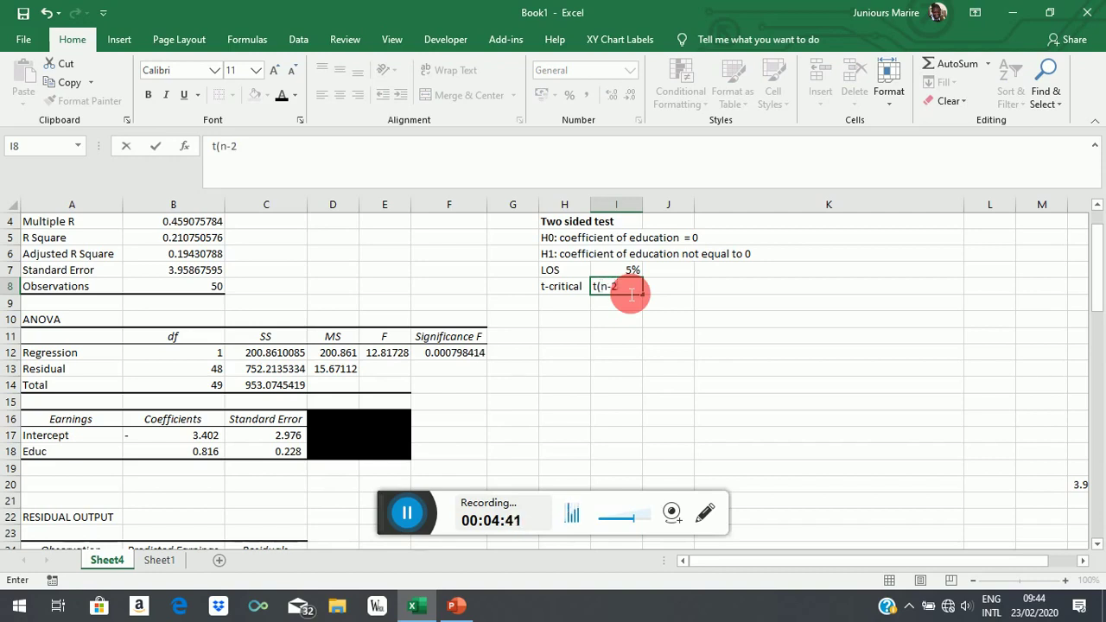
pyautogui.write('), 0.05')
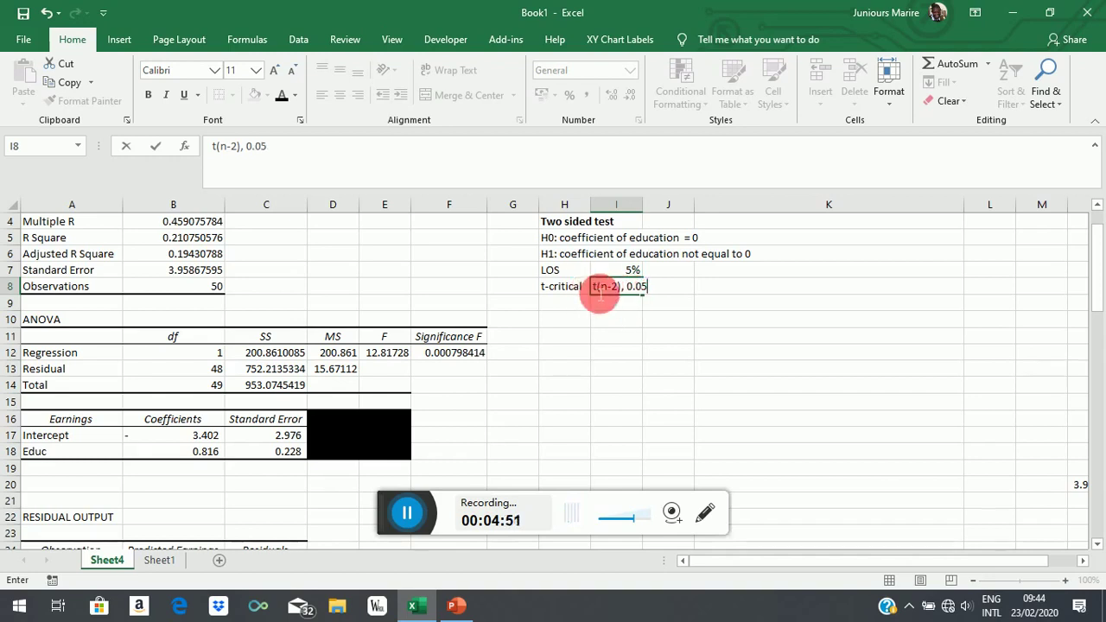
# Step: Drop the '+/-' edit, undo and redo recent entries, and re-enter I8 as 'tn-2, 0.05'
pyautogui.click(603, 294)
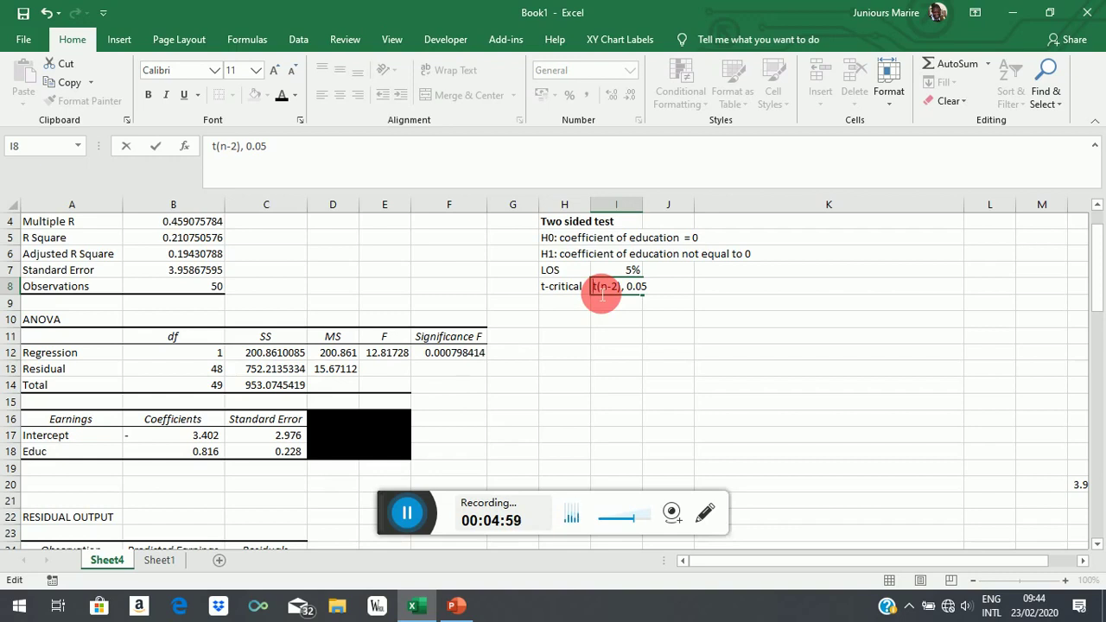
pyautogui.write('+/-')
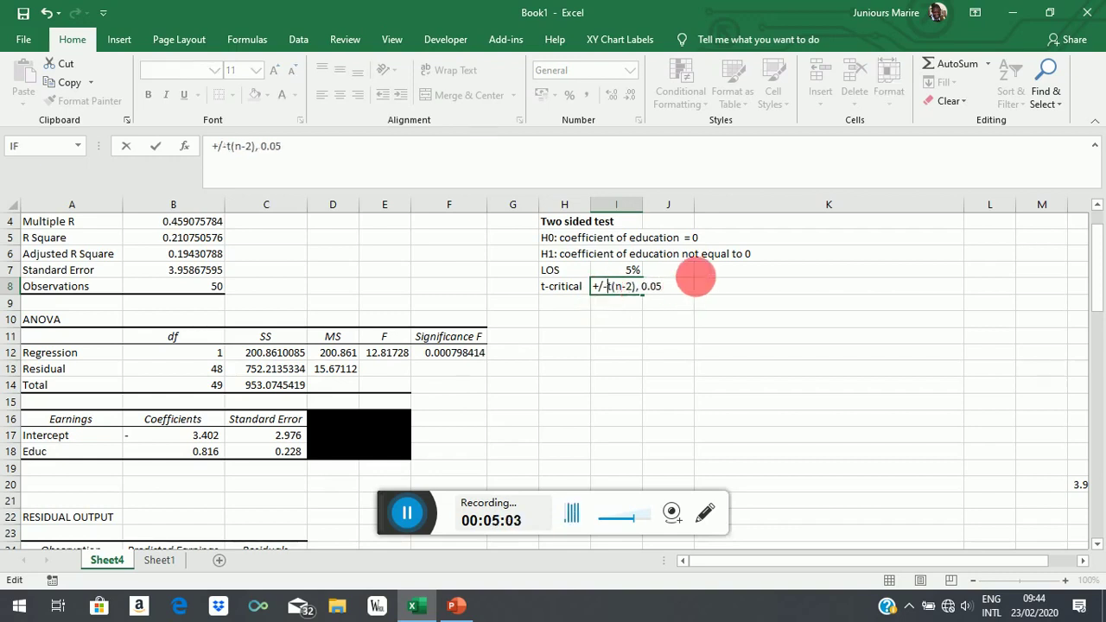
pyautogui.click(661, 335)
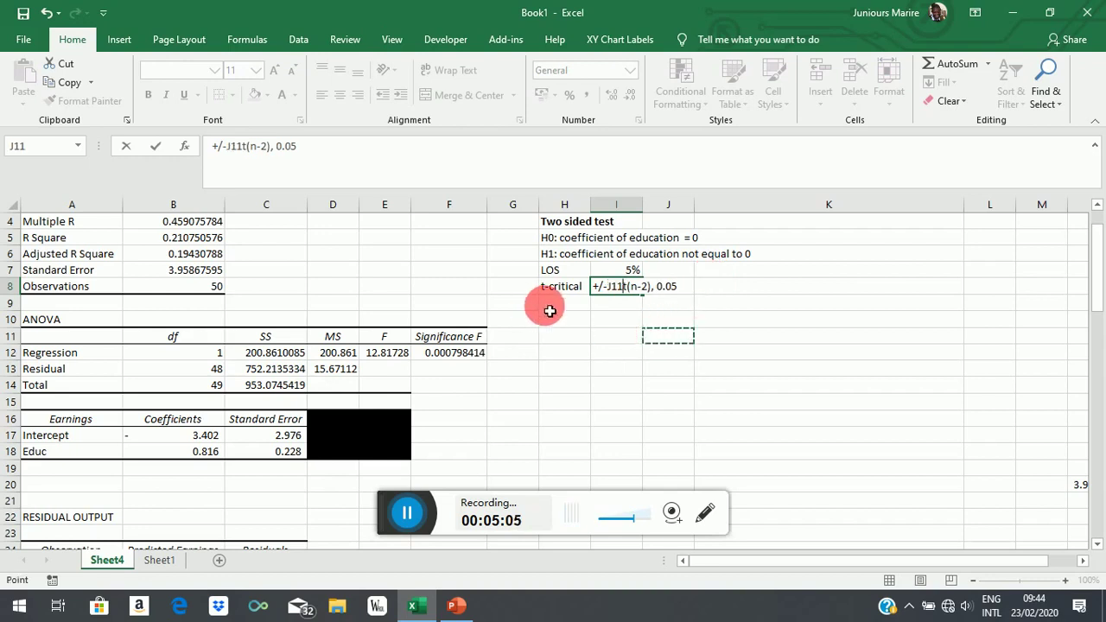
pyautogui.press('Escape')
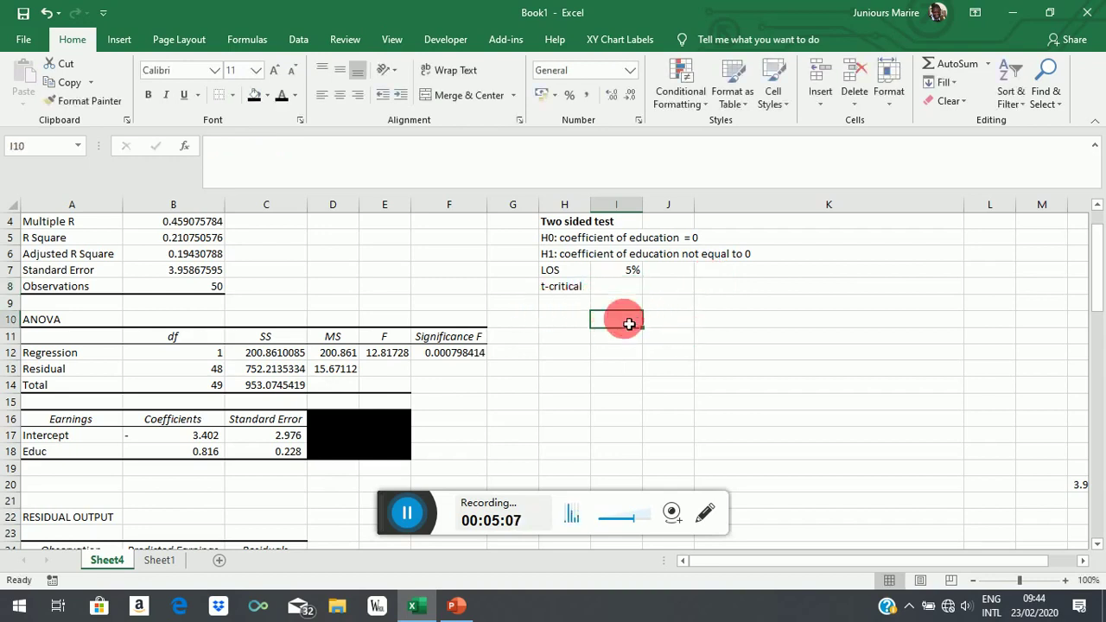
pyautogui.hotkey('ctrl', 'z')
pyautogui.hotkey('ctrl', 'z')
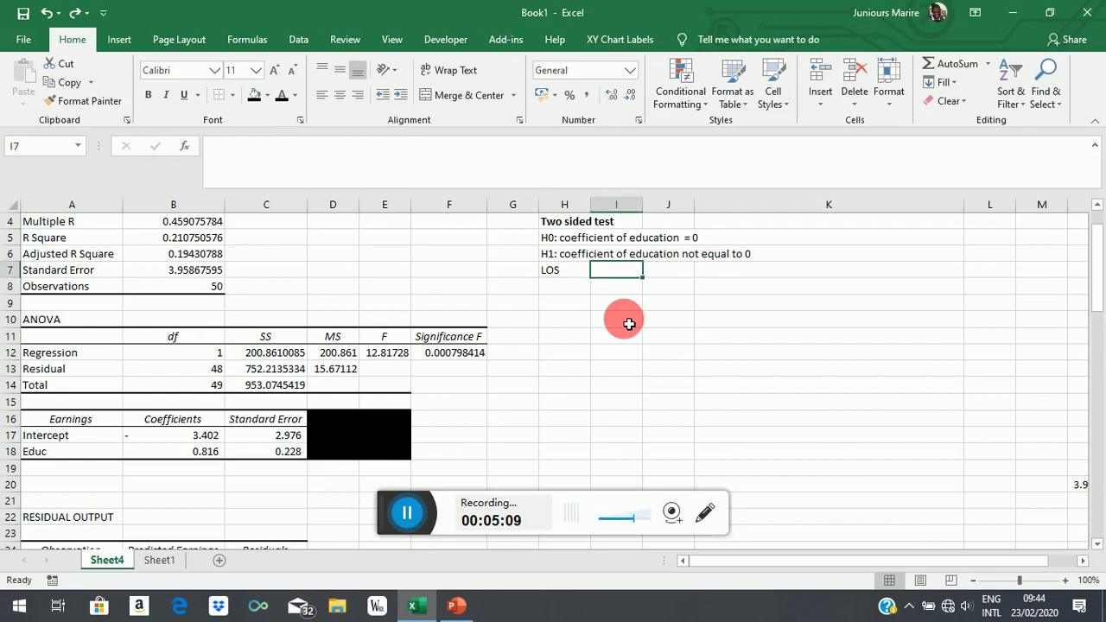
pyautogui.click(77, 13)
pyautogui.click(76, 13)
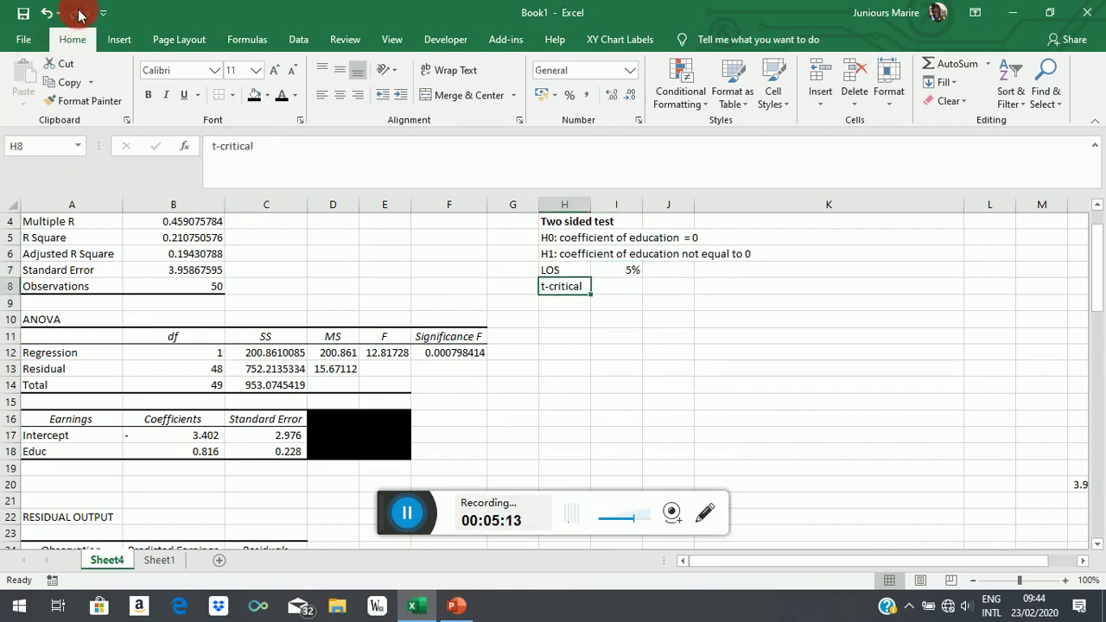
pyautogui.click(613, 294)
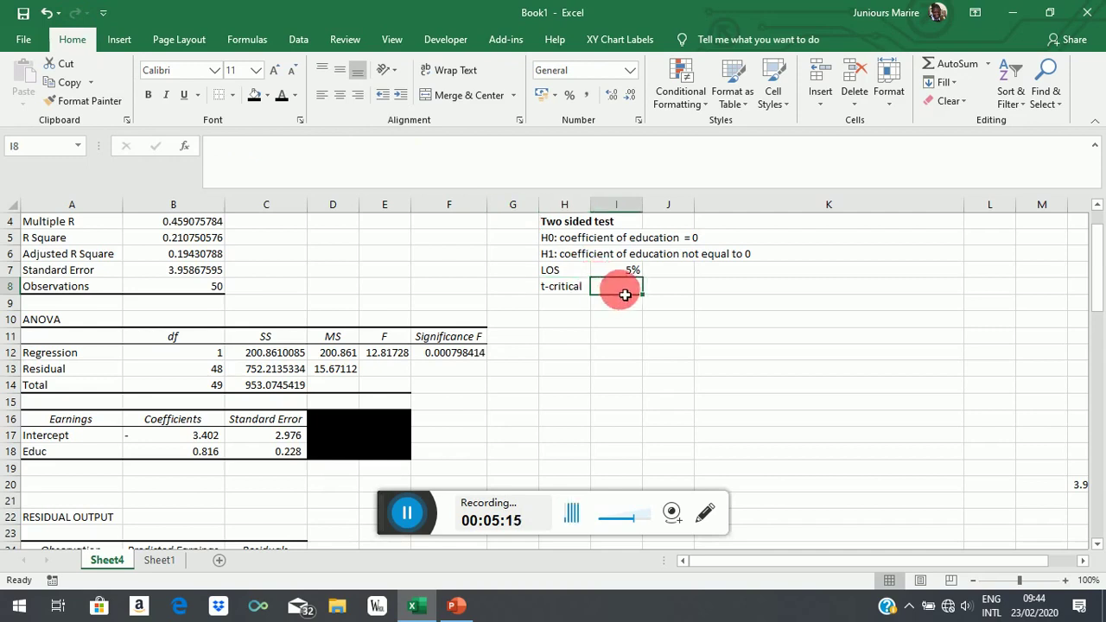
pyautogui.write('t')
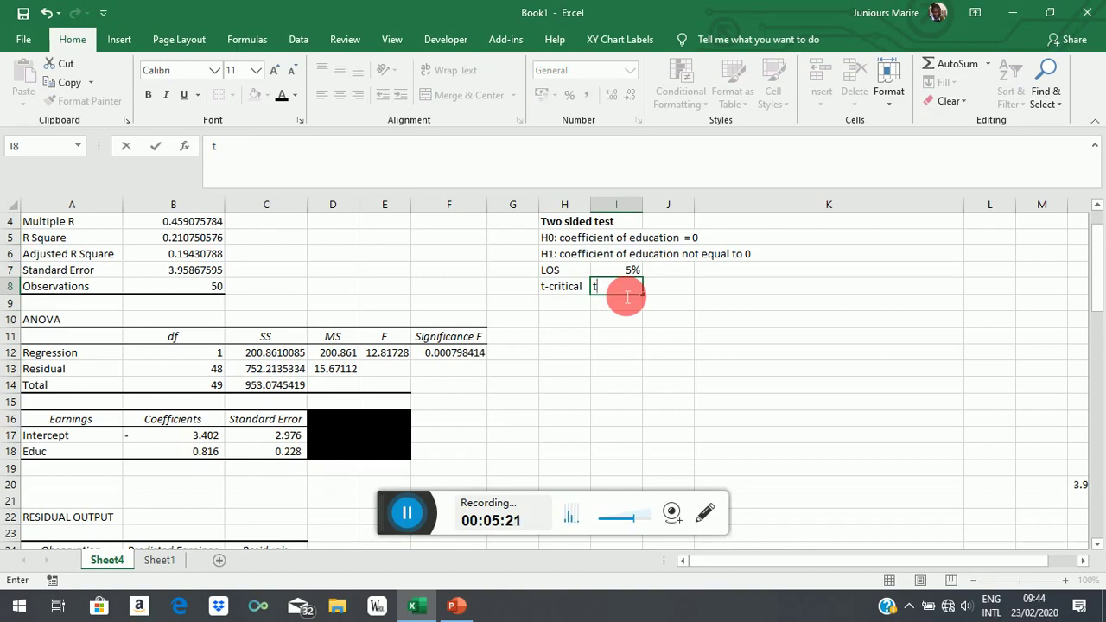
pyautogui.write('n-2, 0.05')
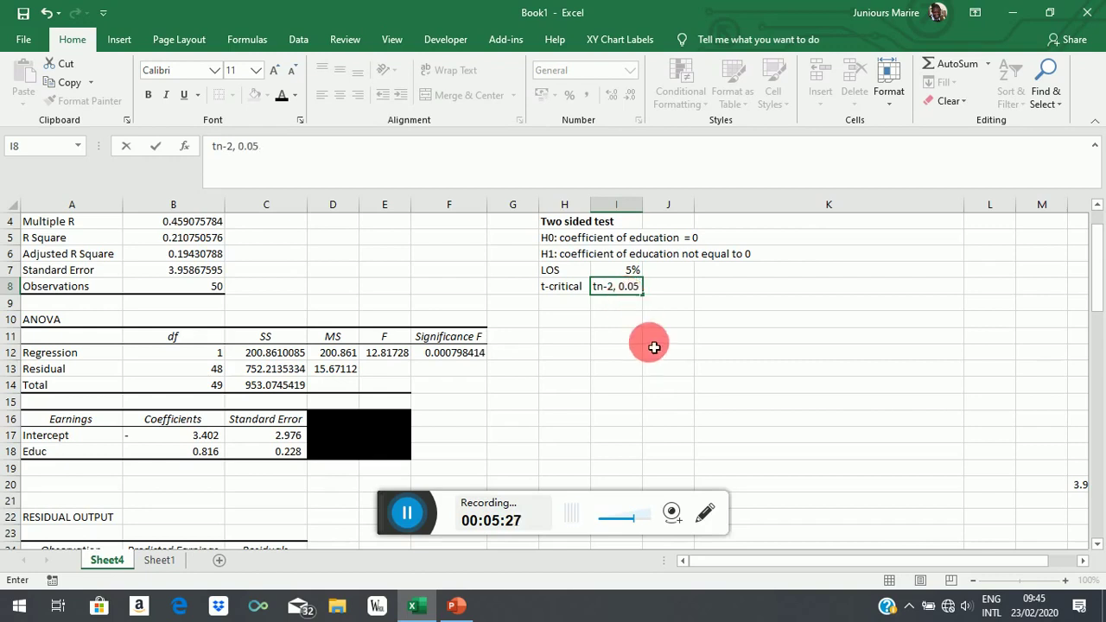
pyautogui.click(649, 349)
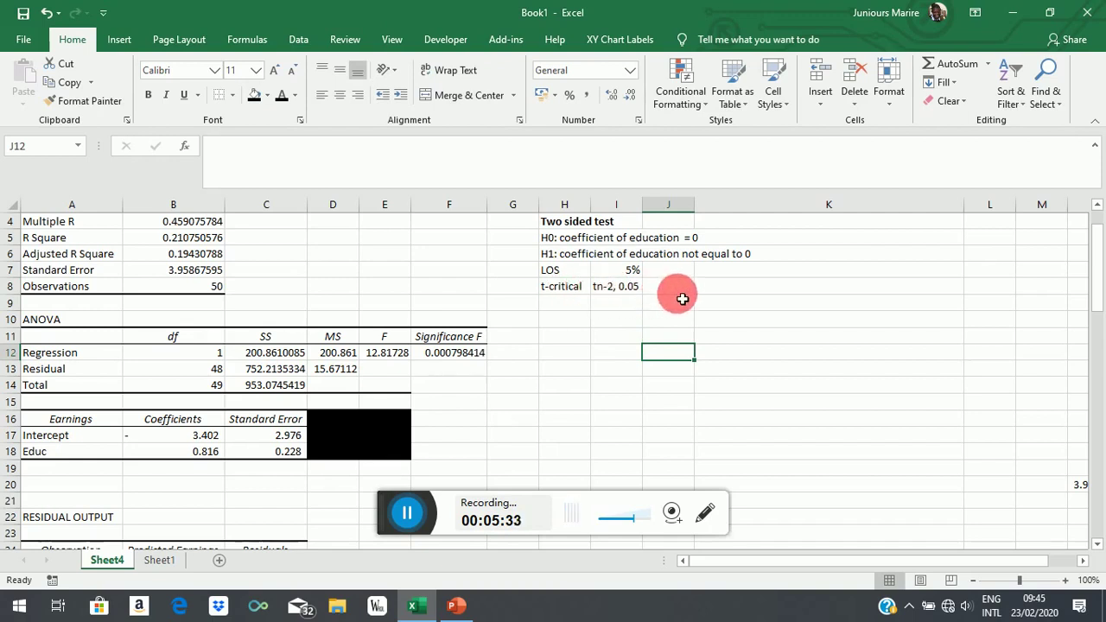
# Step: Label cell H9 'Decision criteria'
pyautogui.click(557, 306)
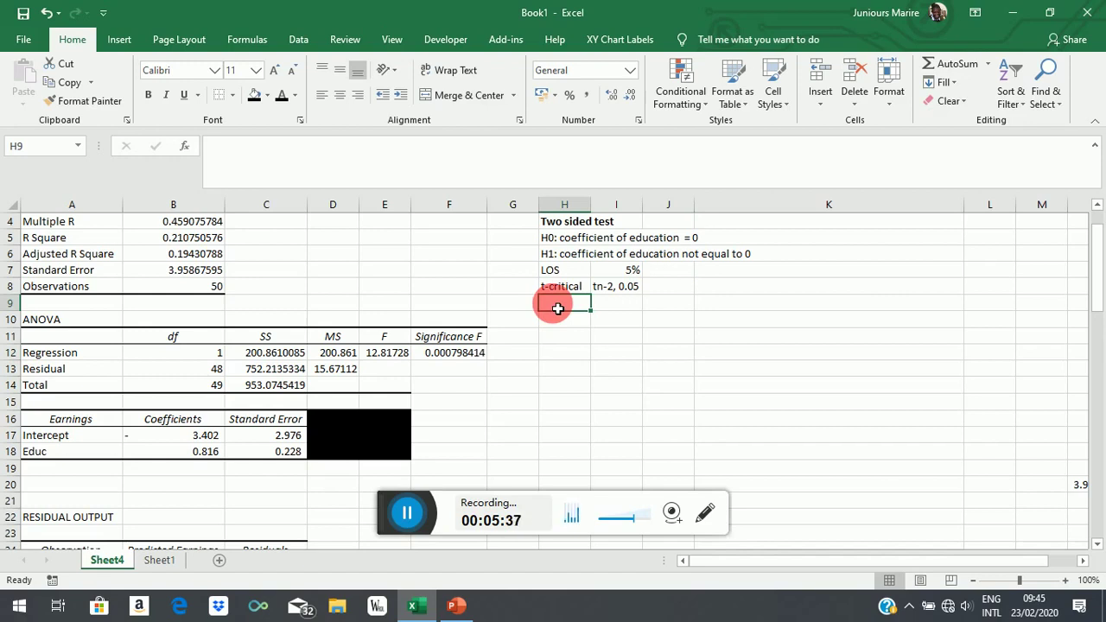
pyautogui.write('Decision criterio')
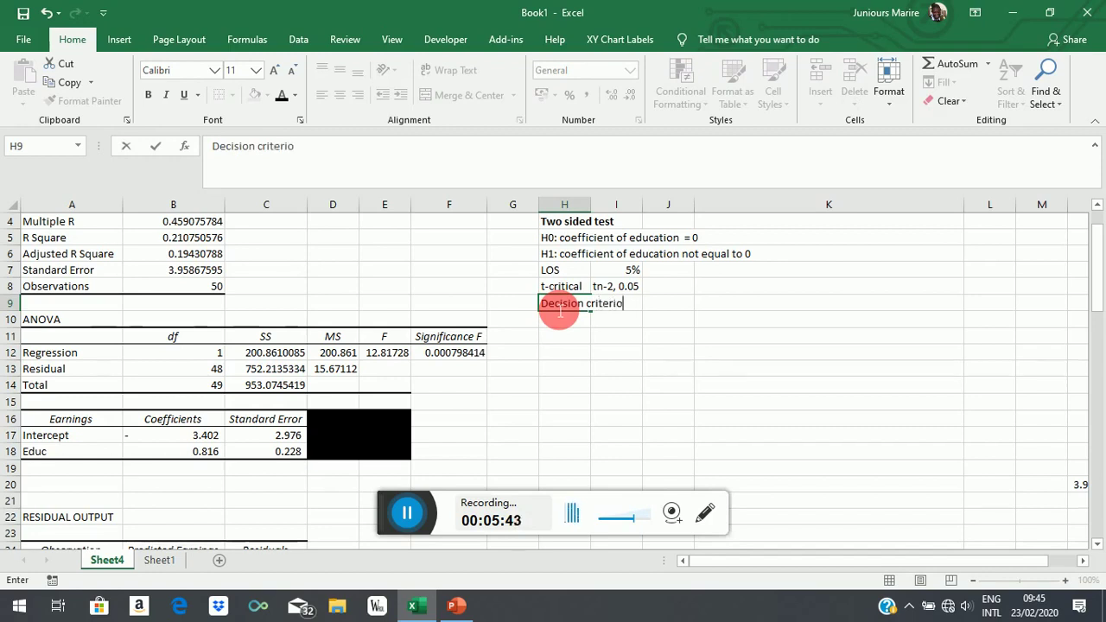
pyautogui.press('BackSpace')
pyautogui.write('a')
pyautogui.click(619, 324)
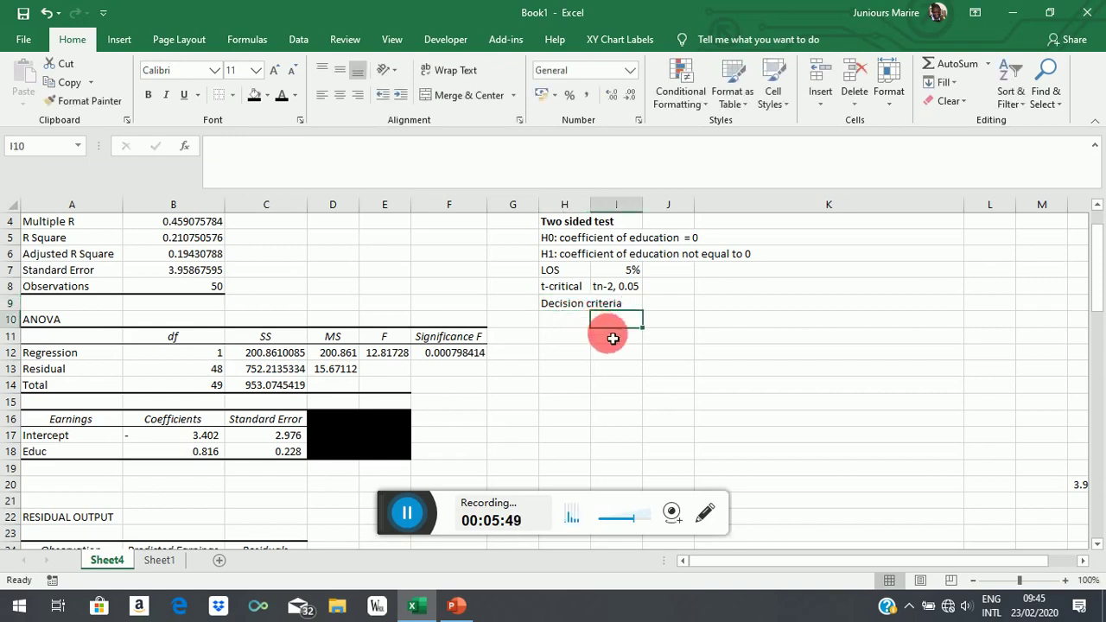
# Step: Enter the rule 'if t-obs > tcritical or < -tcritical reject Ho' in I10
pyautogui.write('if t-obs')
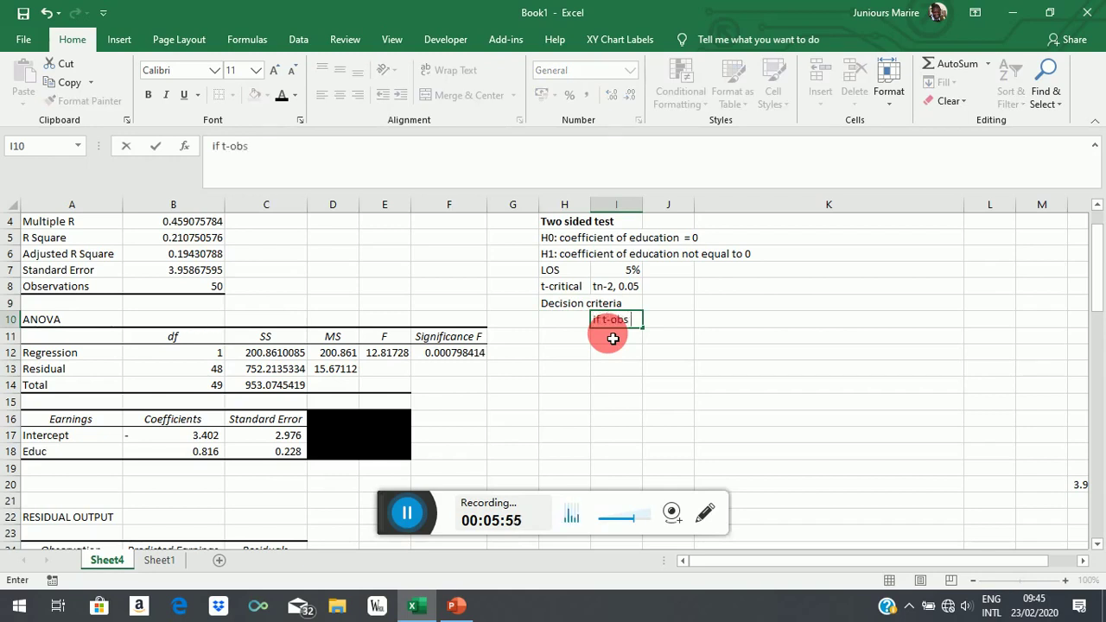
pyautogui.write(' >')
pyautogui.write(' or')
pyautogui.write(' <')
pyautogui.press('BackSpace')
pyautogui.press('BackSpace')
pyautogui.press('BackSpace')
pyautogui.press('BackSpace')
pyautogui.write('tcritical ')
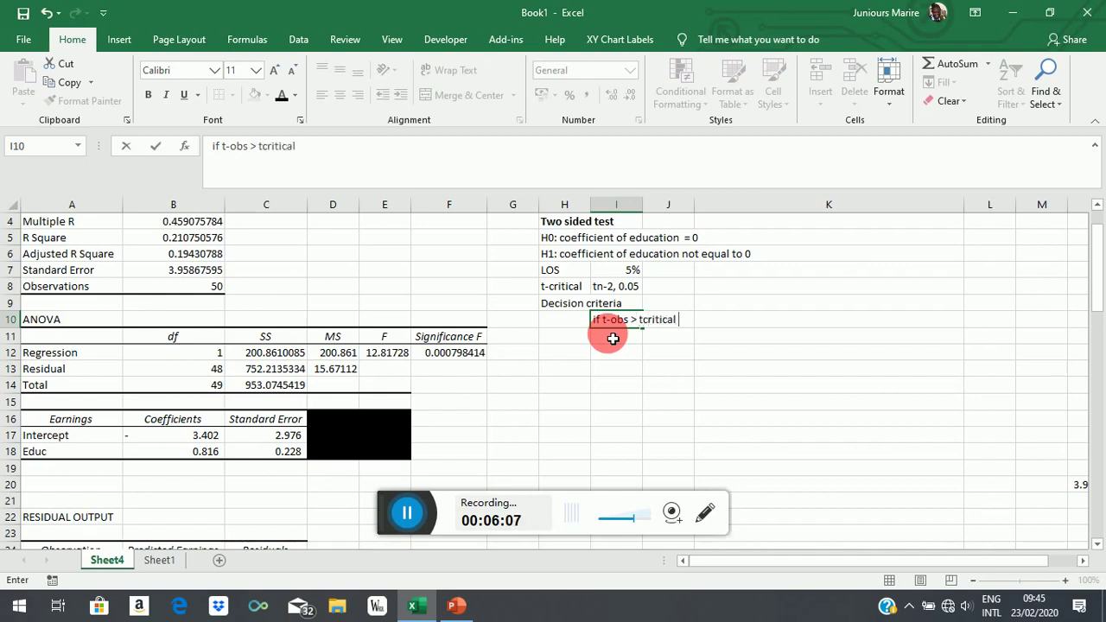
pyautogui.write('p')
pyautogui.press('BackSpace')
pyautogui.write('or < -tcritical ')
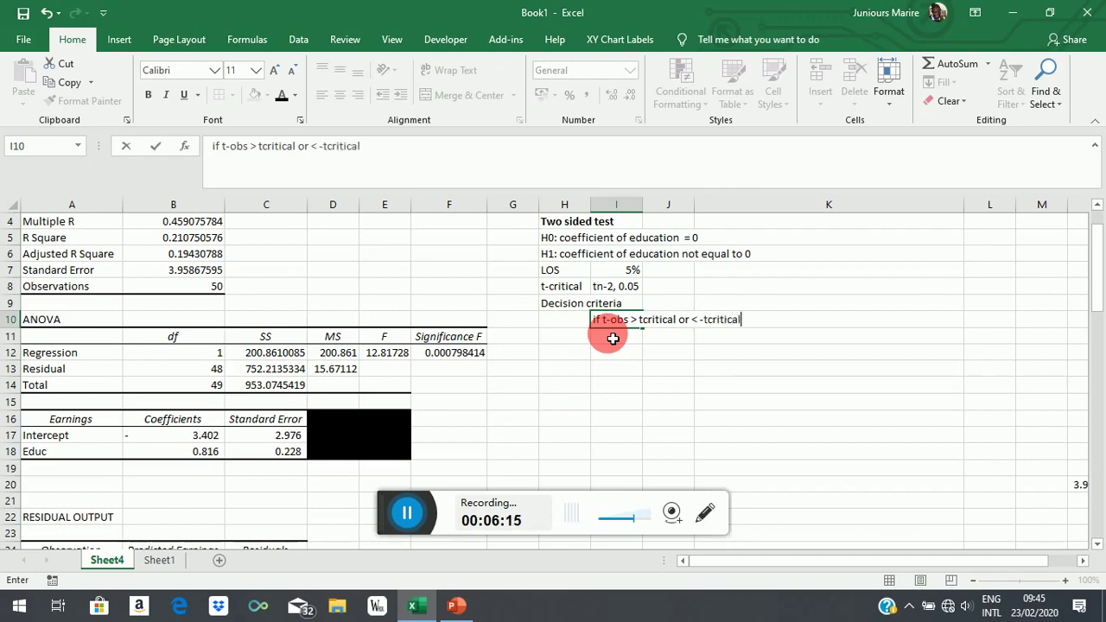
pyautogui.write('reje')
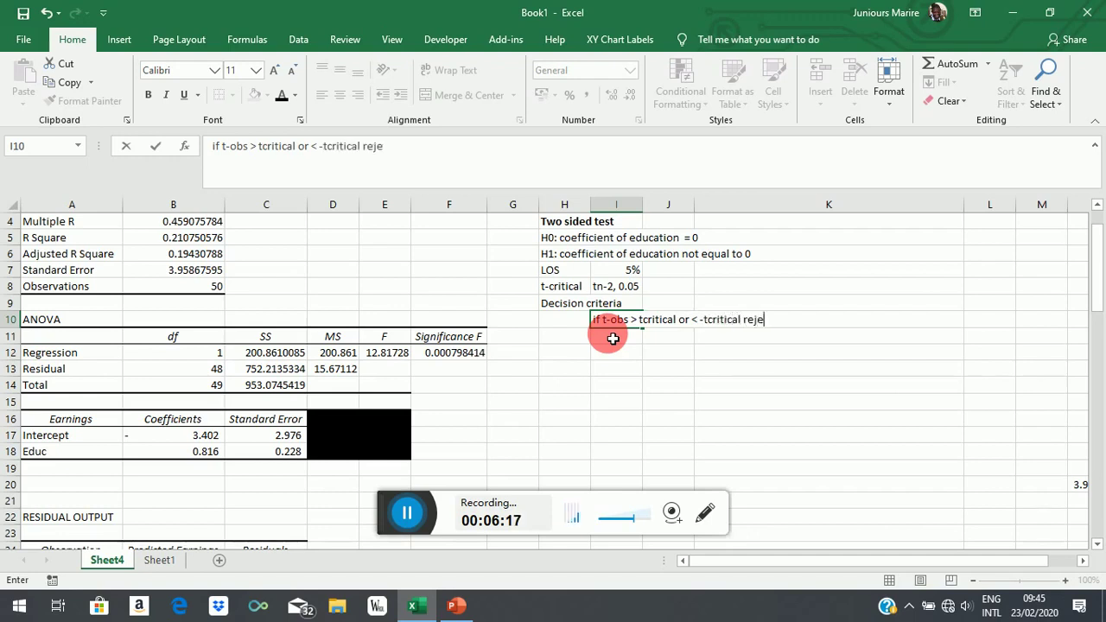
pyautogui.write('ct Ho')
pyautogui.press('Return')
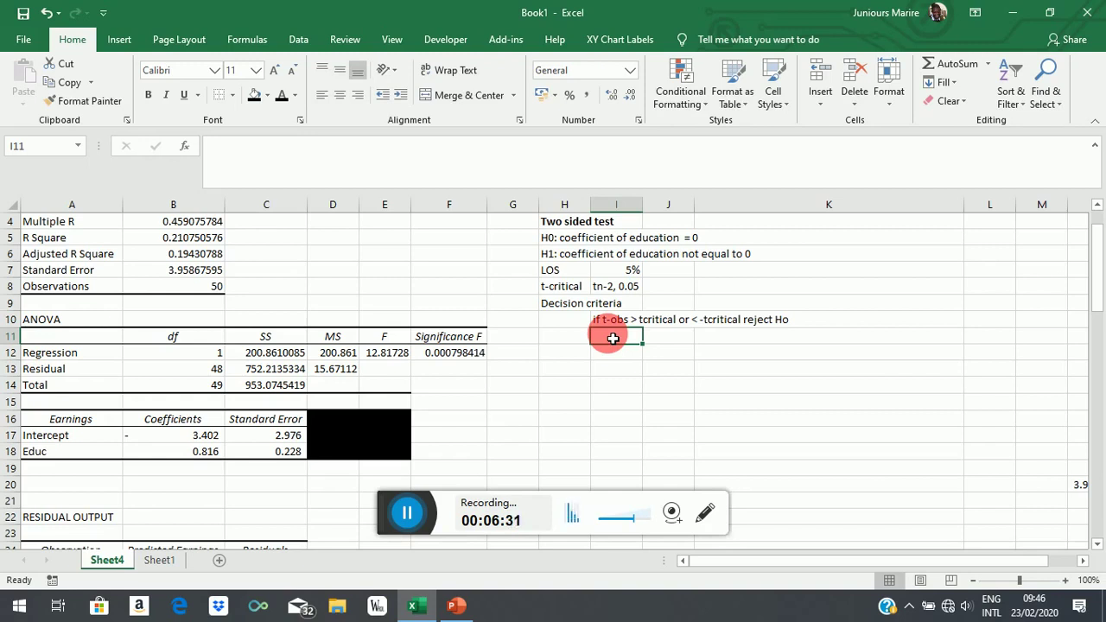
# Step: Select H11, then browse the Insert tab's Illustrations options without inserting anything
pyautogui.click(572, 337)
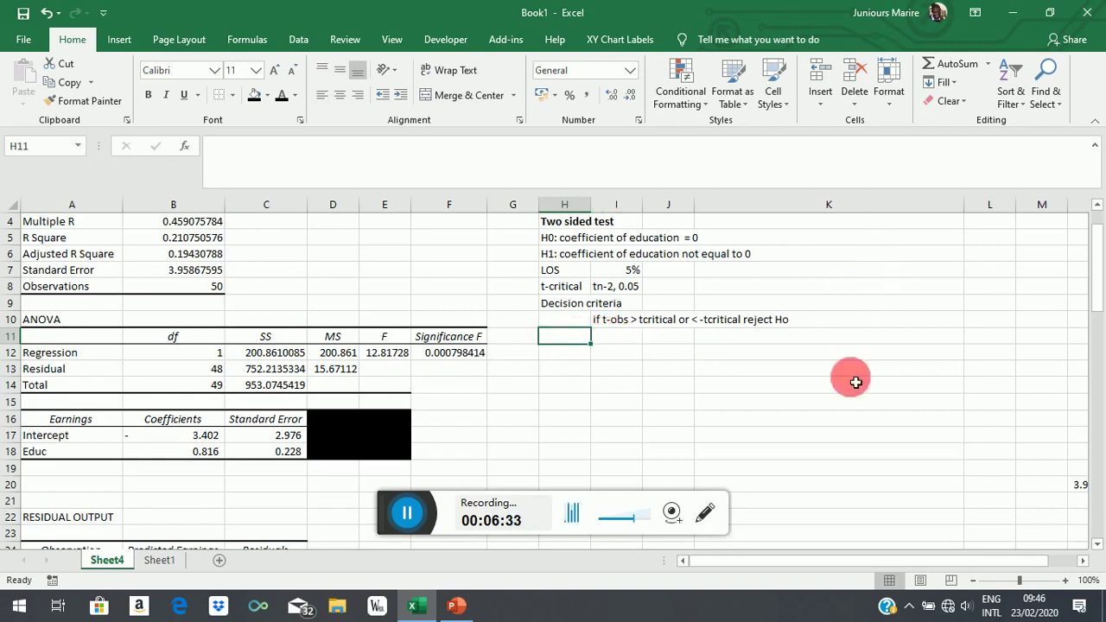
pyautogui.click(1082, 560)
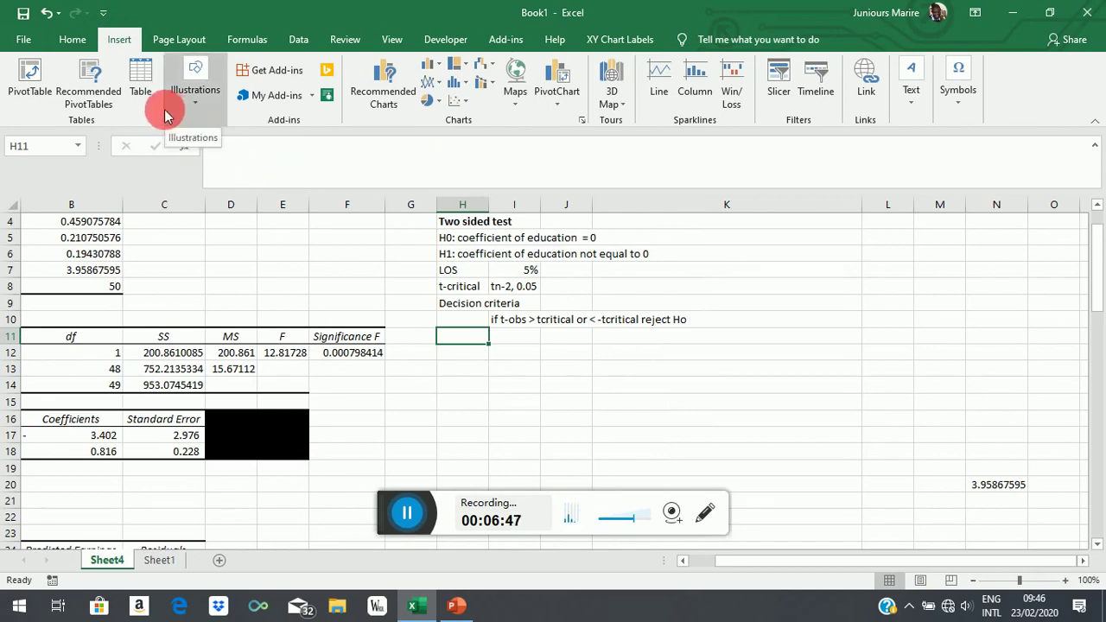
pyautogui.click(198, 104)
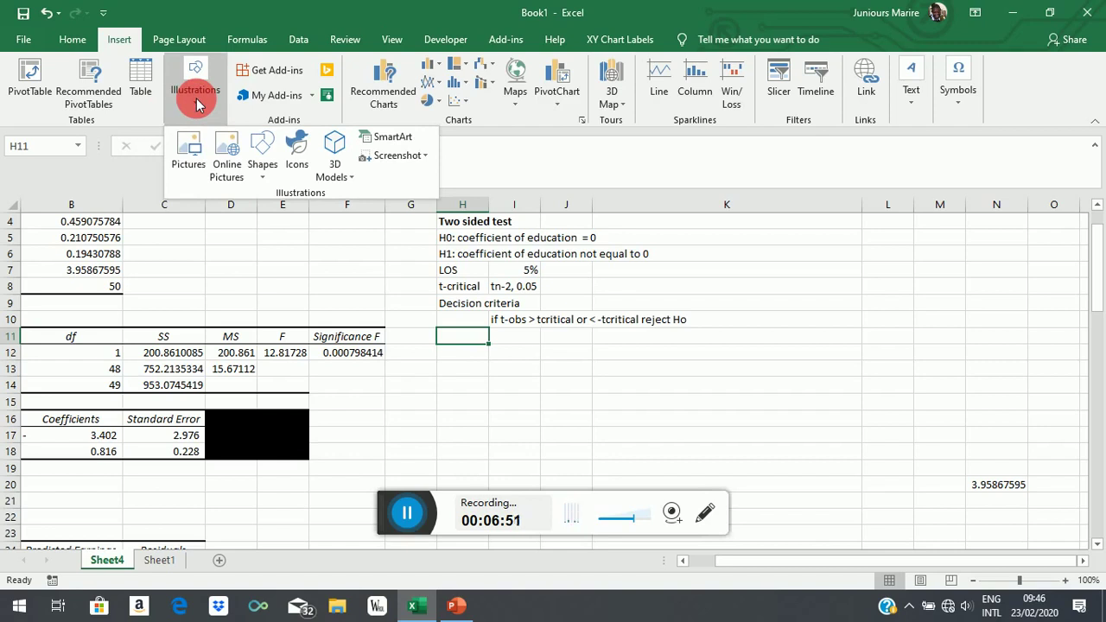
pyautogui.click(198, 102)
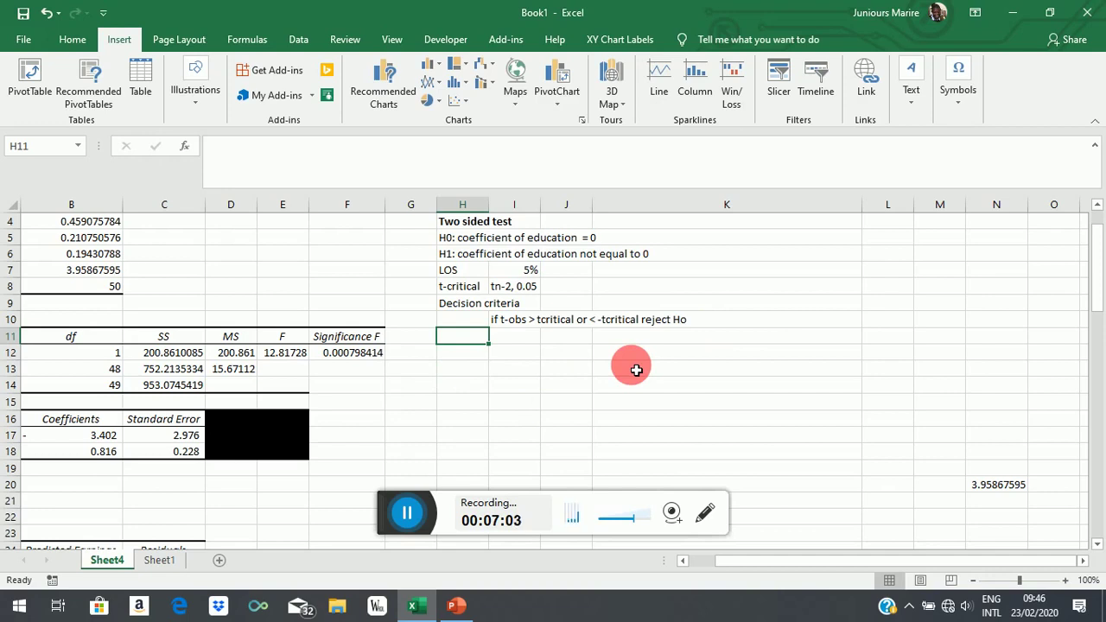
# Step: Replace the mistaken 't-critical' in H11 with 'tobs = estimated coeff/se(estimated coeff)='
pyautogui.write('t-critical')
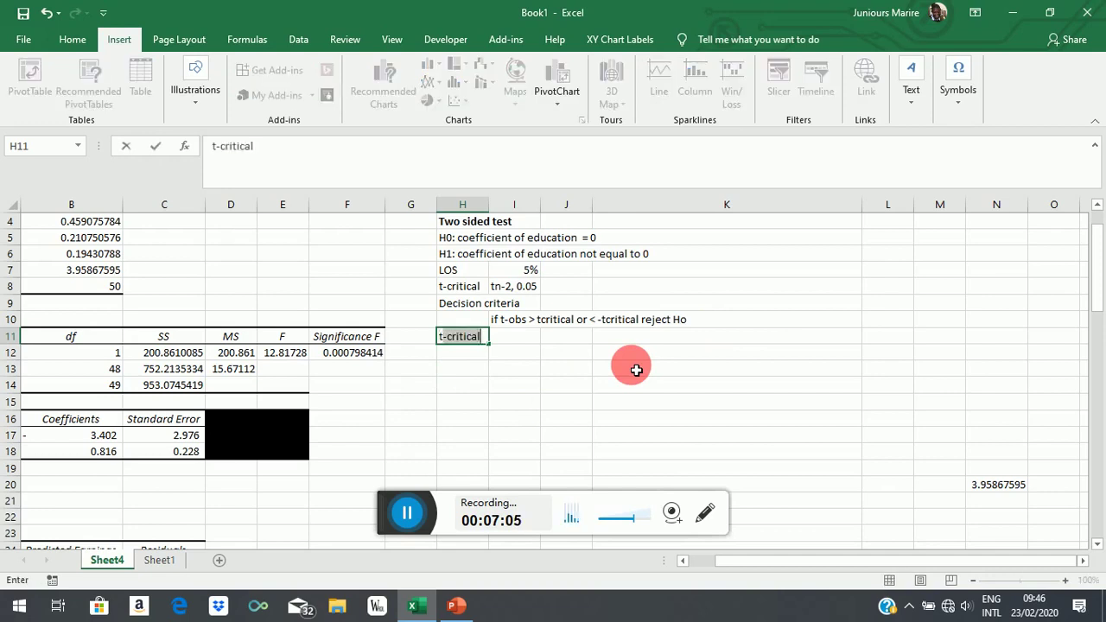
pyautogui.press('Escape')
pyautogui.write('tobs')
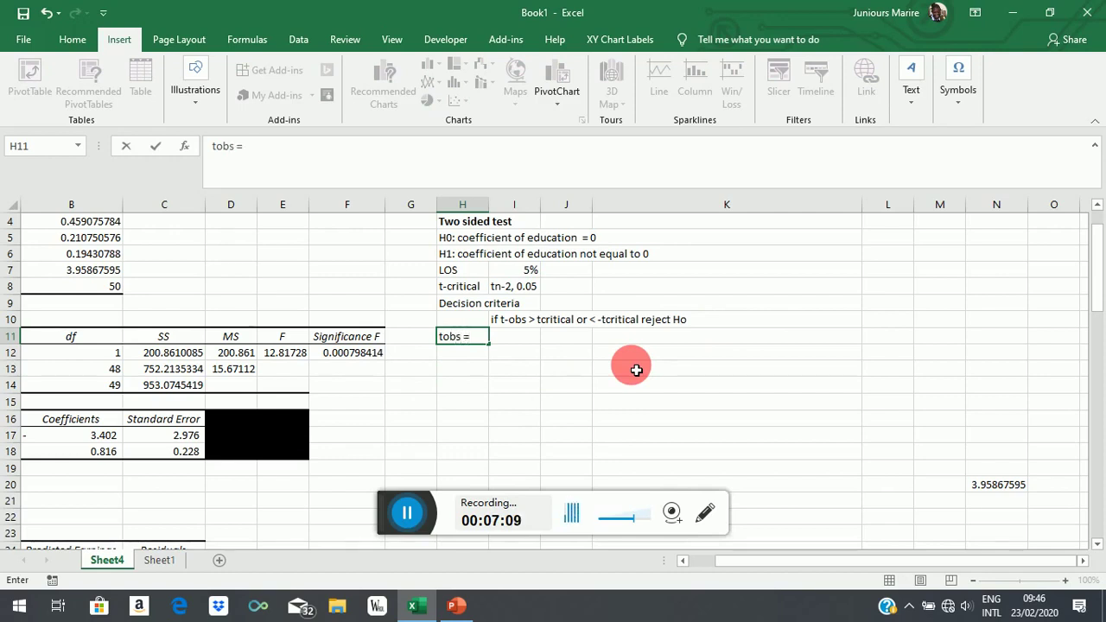
pyautogui.write(' = estimated coeff')
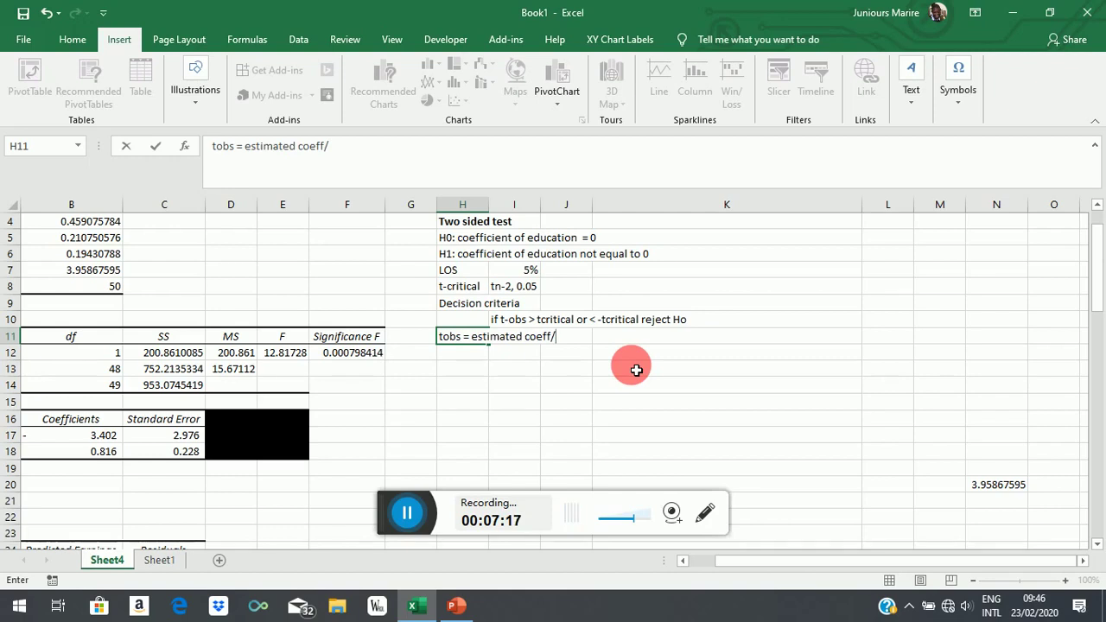
pyautogui.write('/se(estimated coeff)=')
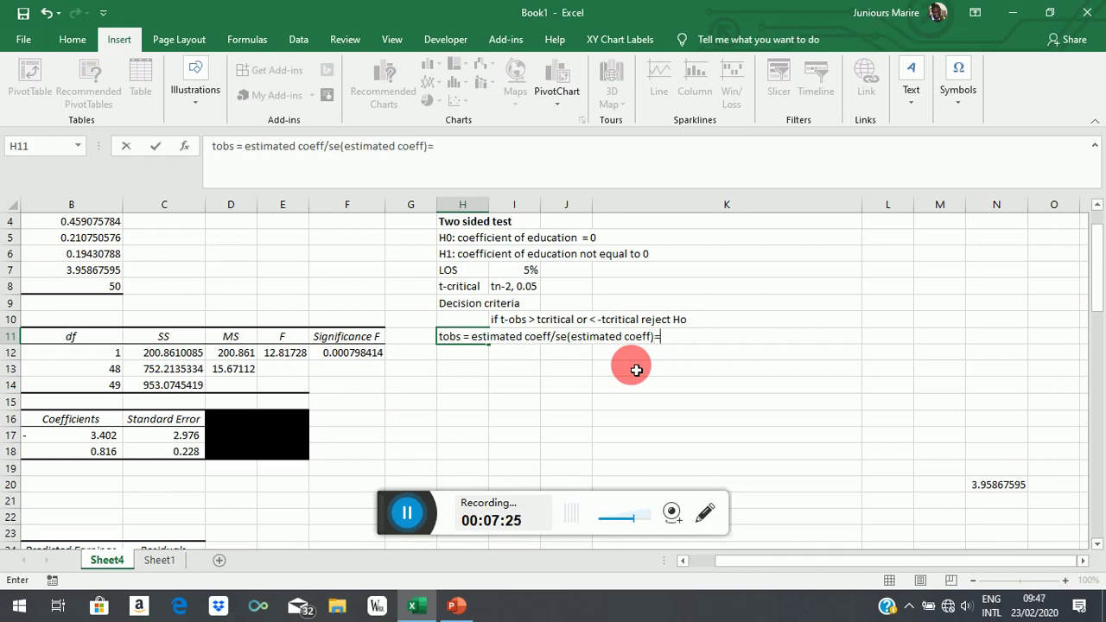
# Step: Widen column H and compute the observed t in I11 as =B18/C18, giving 3.580122333
pyautogui.click(637, 381)
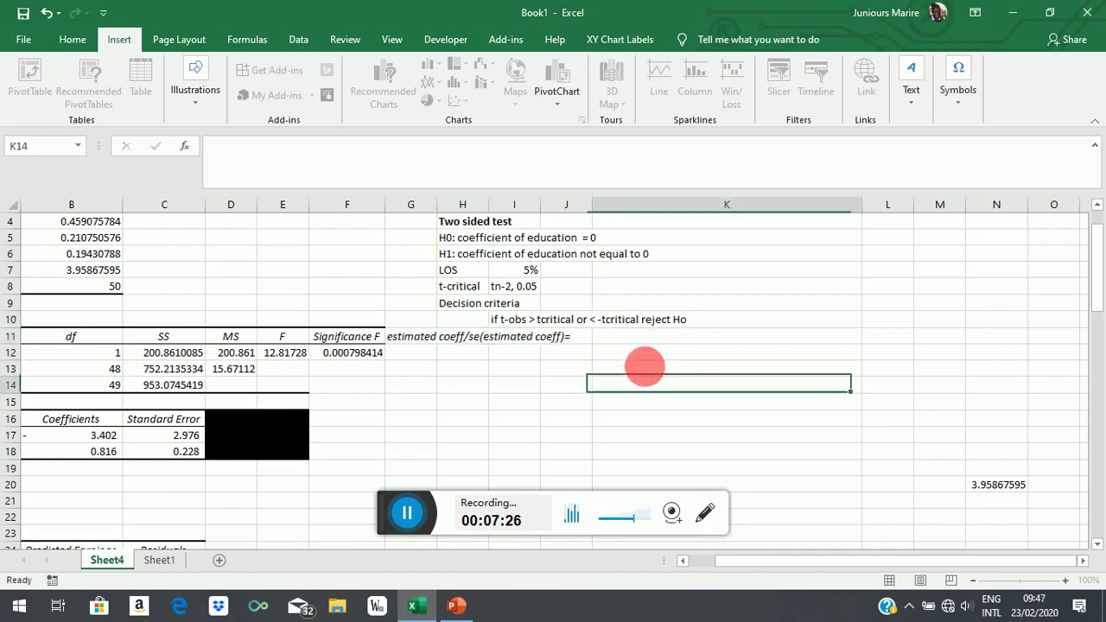
pyautogui.doubleClick(494, 209)
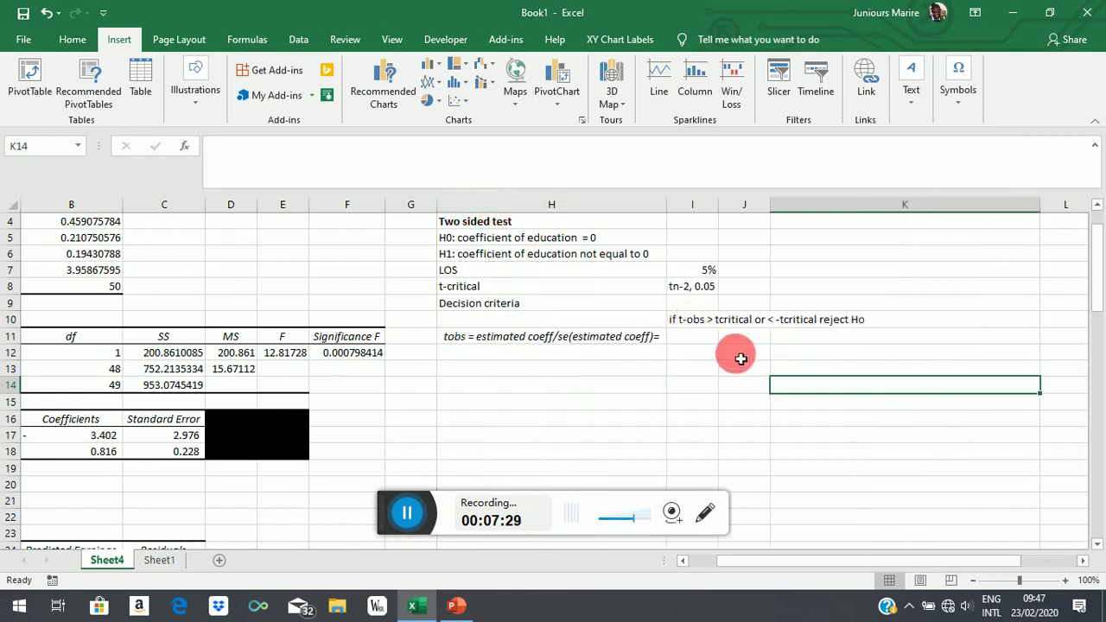
pyautogui.click(704, 342)
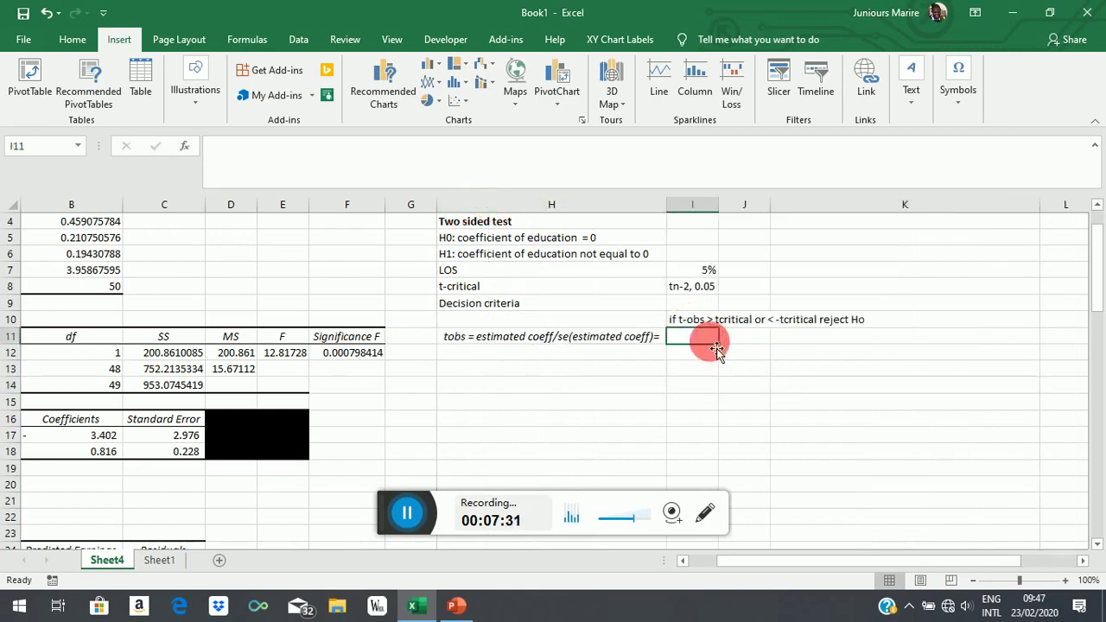
pyautogui.write('=')
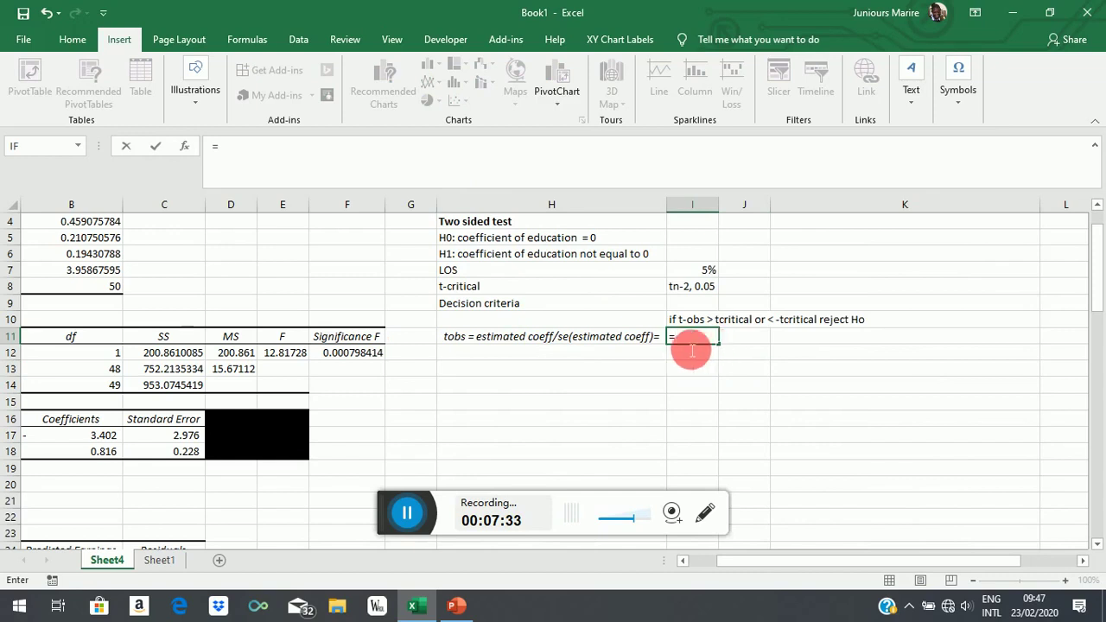
pyautogui.click(113, 454)
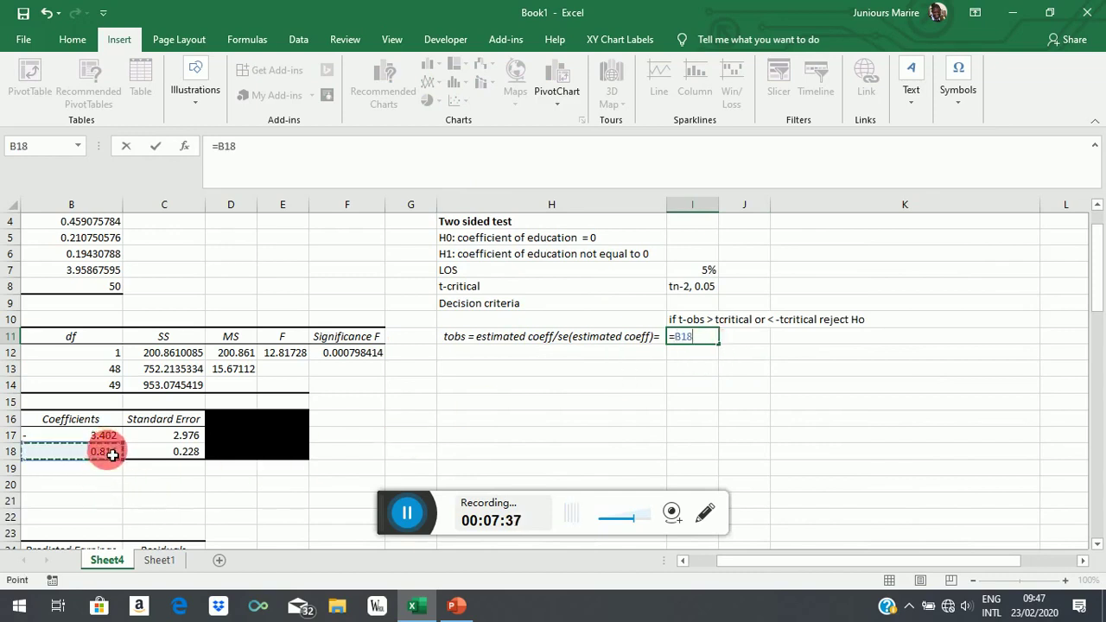
pyautogui.write('/')
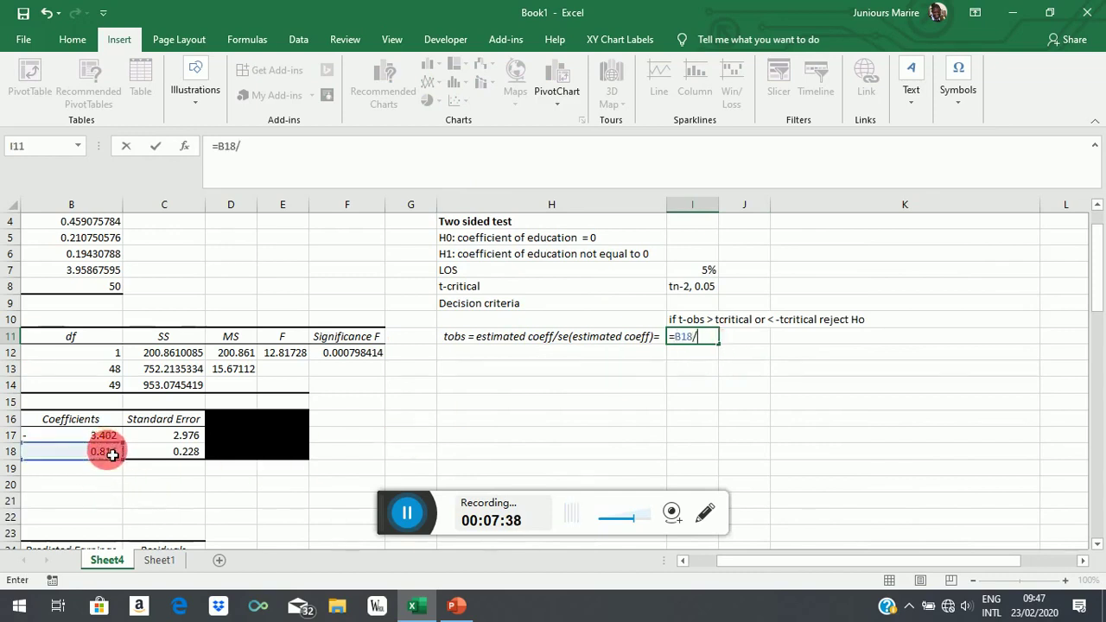
pyautogui.click(169, 456)
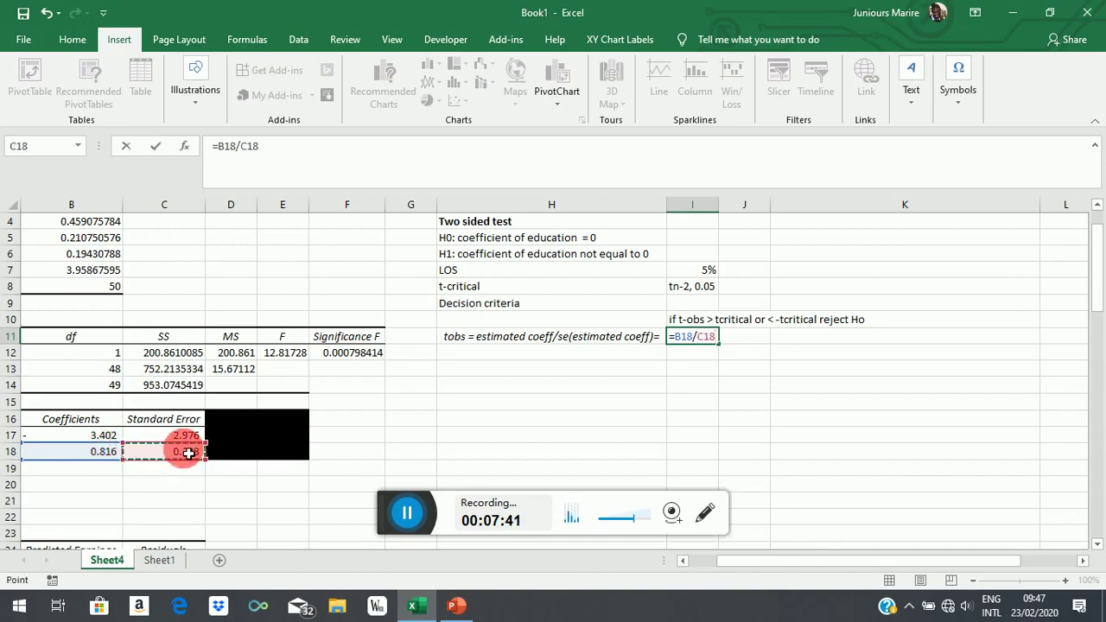
pyautogui.press('Return')
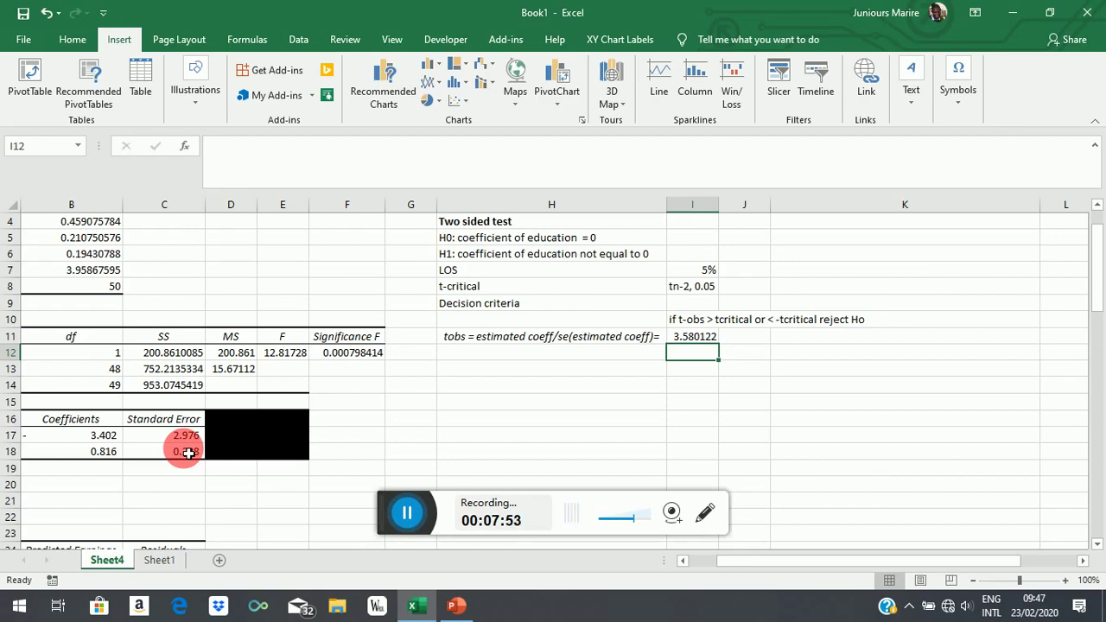
# Step: Append ' =' to the 'tn-2, 0.05' note in I8 and adjust column I's width
pyautogui.click(739, 287)
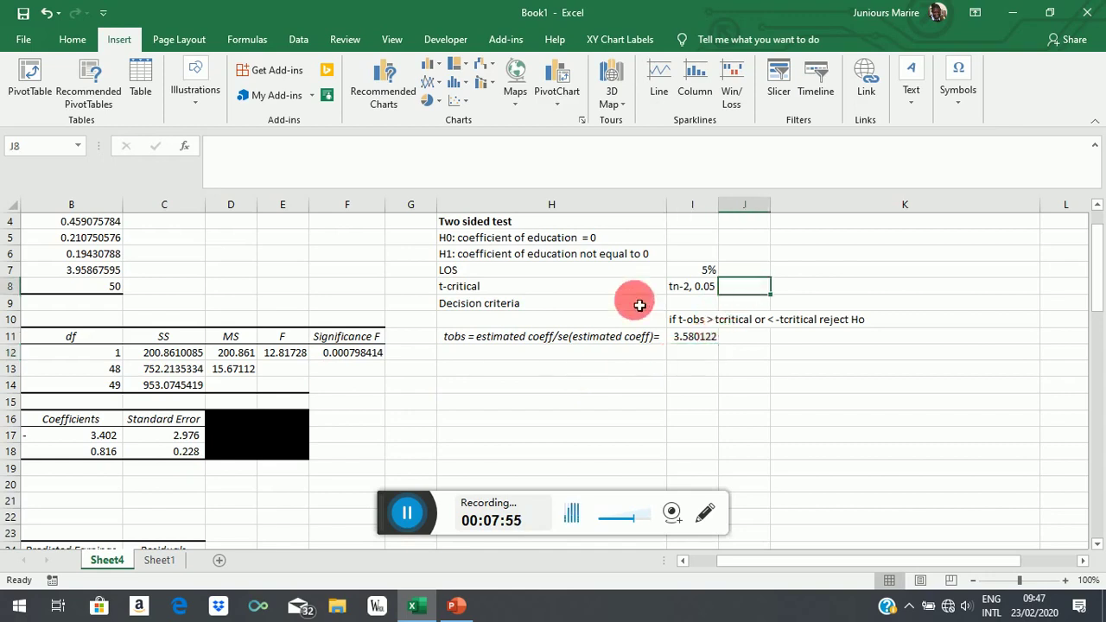
pyautogui.click(709, 285)
pyautogui.doubleClick(719, 204)
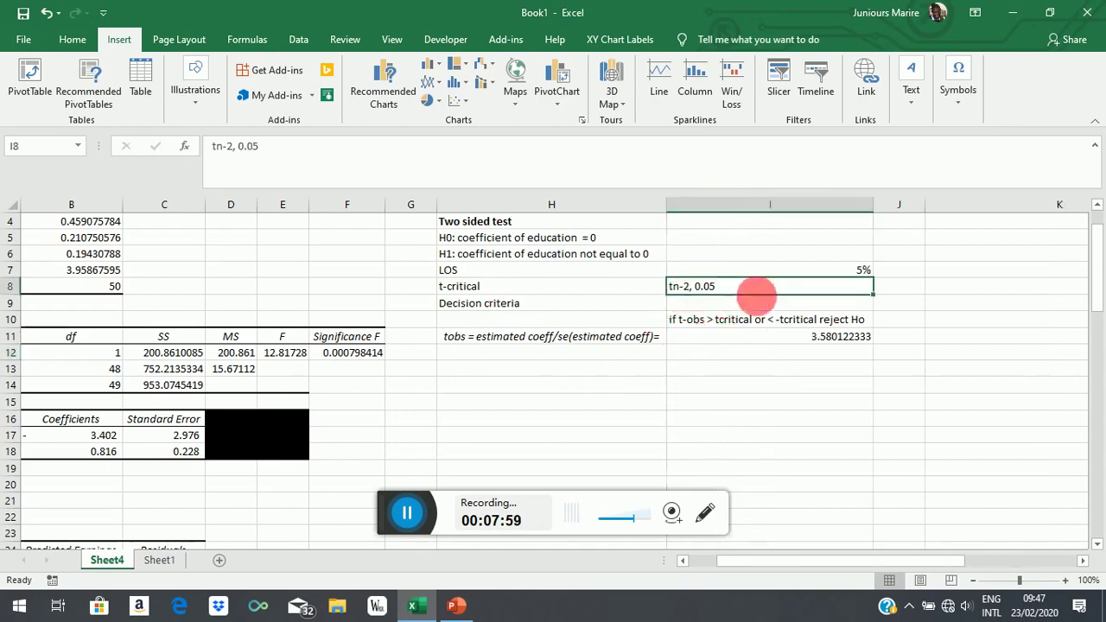
pyautogui.doubleClick(765, 290)
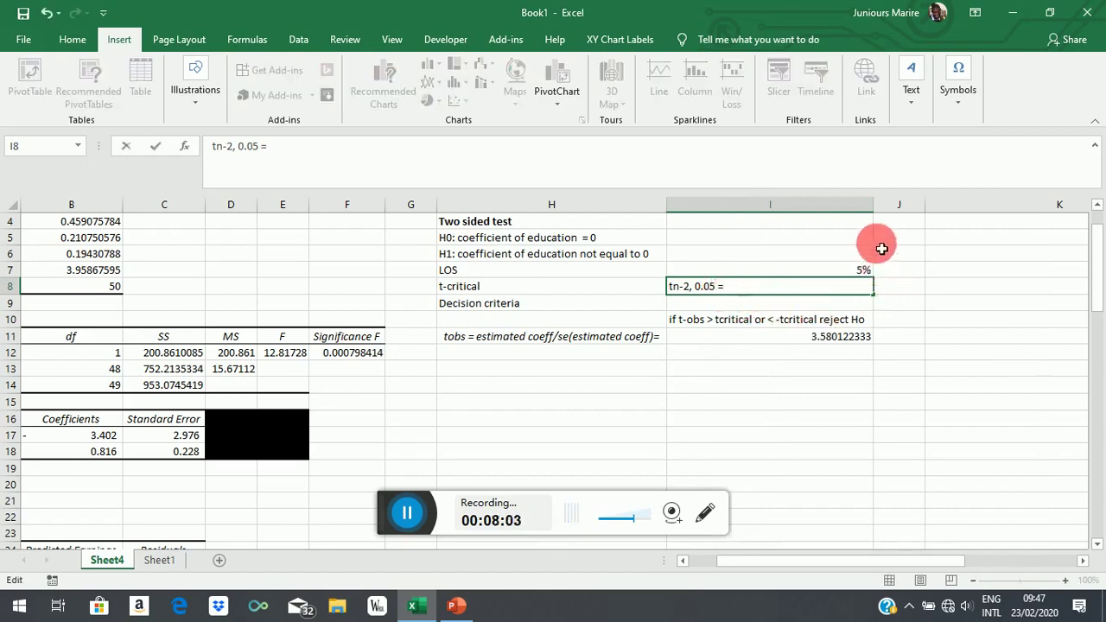
pyautogui.click(807, 252)
pyautogui.moveTo(878, 214); pyautogui.dragTo(785, 228)
pyautogui.click(823, 288)
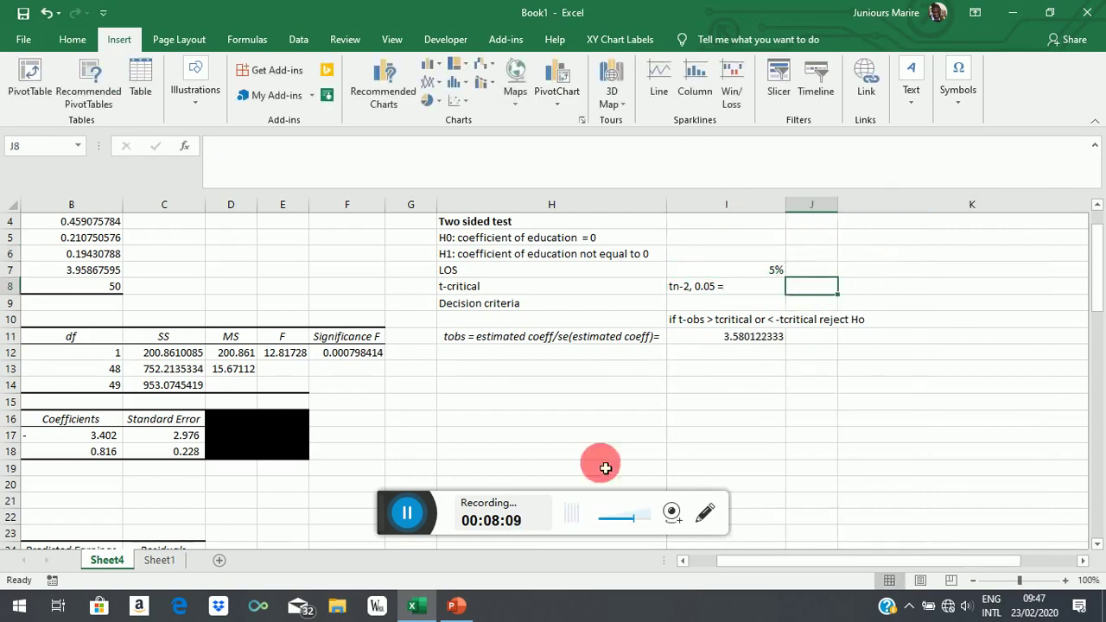
# Step: Switch to the lecture slides and start the slide show on slide 114's t-table
pyautogui.click(457, 608)
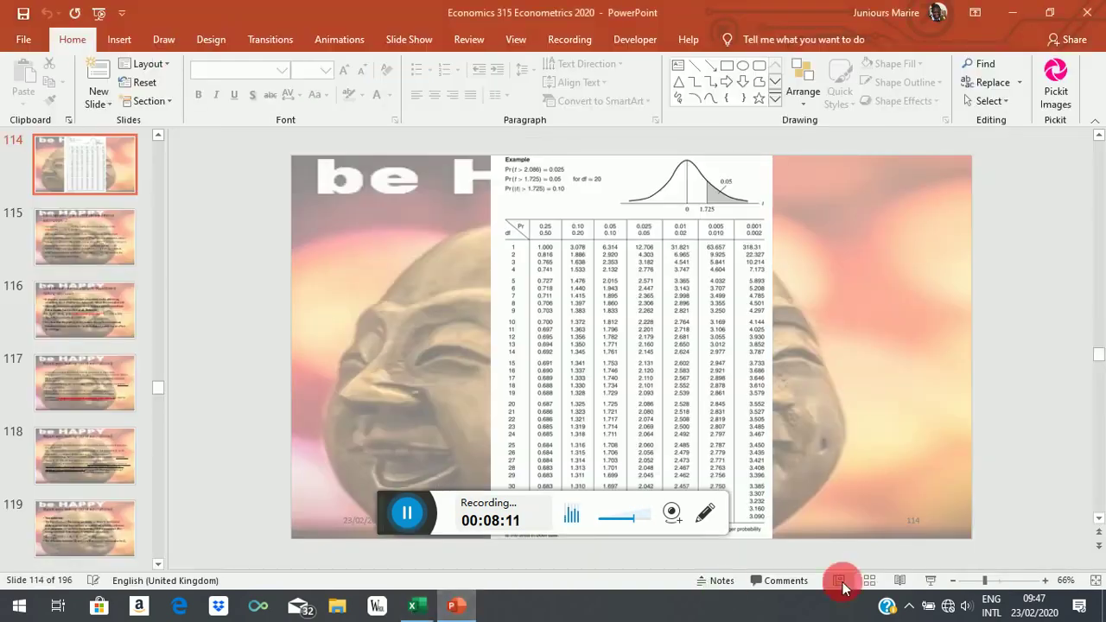
pyautogui.click(931, 580)
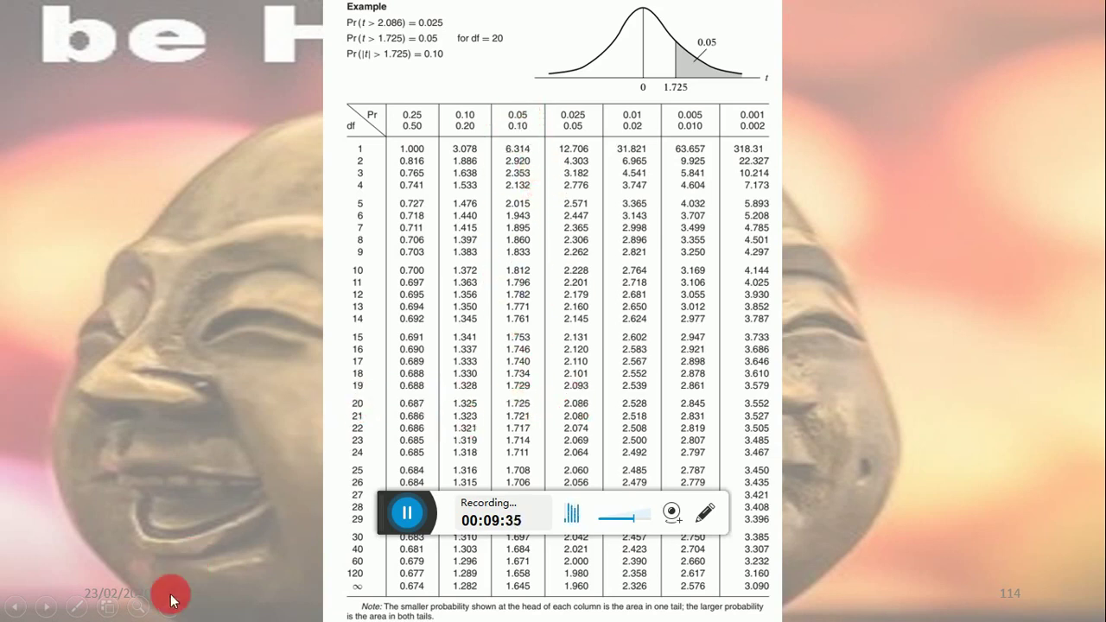
# Step: Point out the critical value on the t-table with the laser pointer, discard the ink, and return to Excel
pyautogui.click(78, 608)
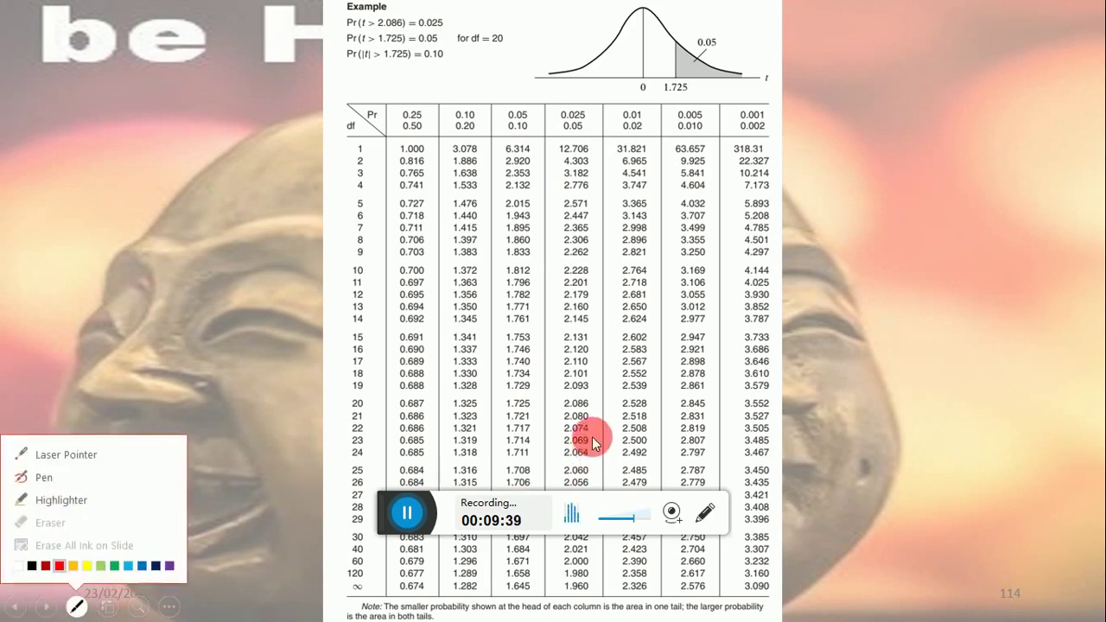
pyautogui.click(53, 456)
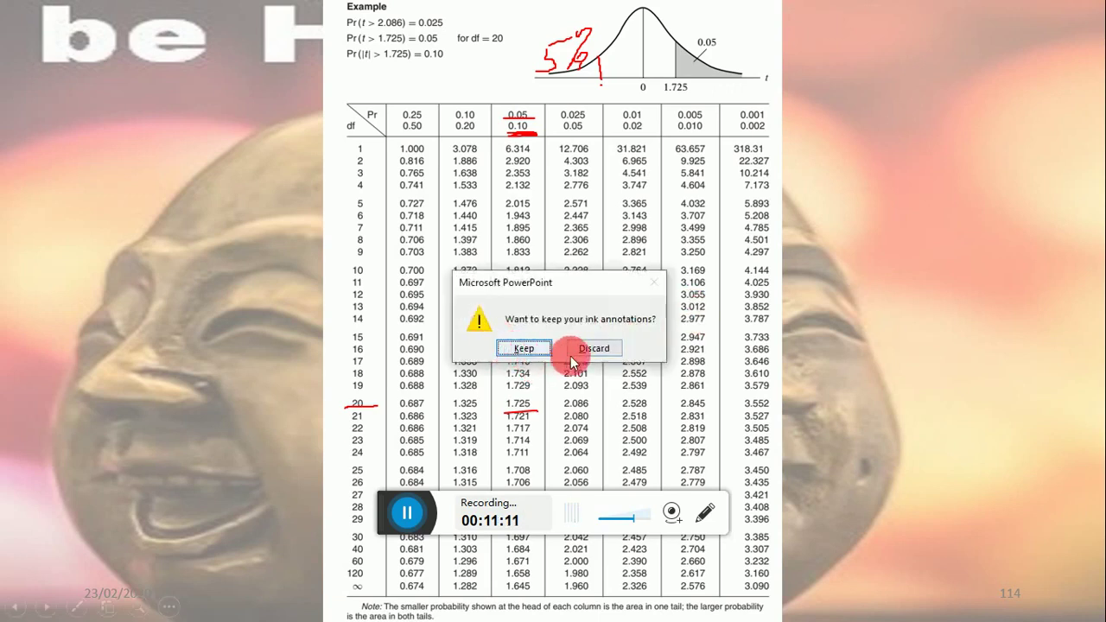
pyautogui.click(581, 348)
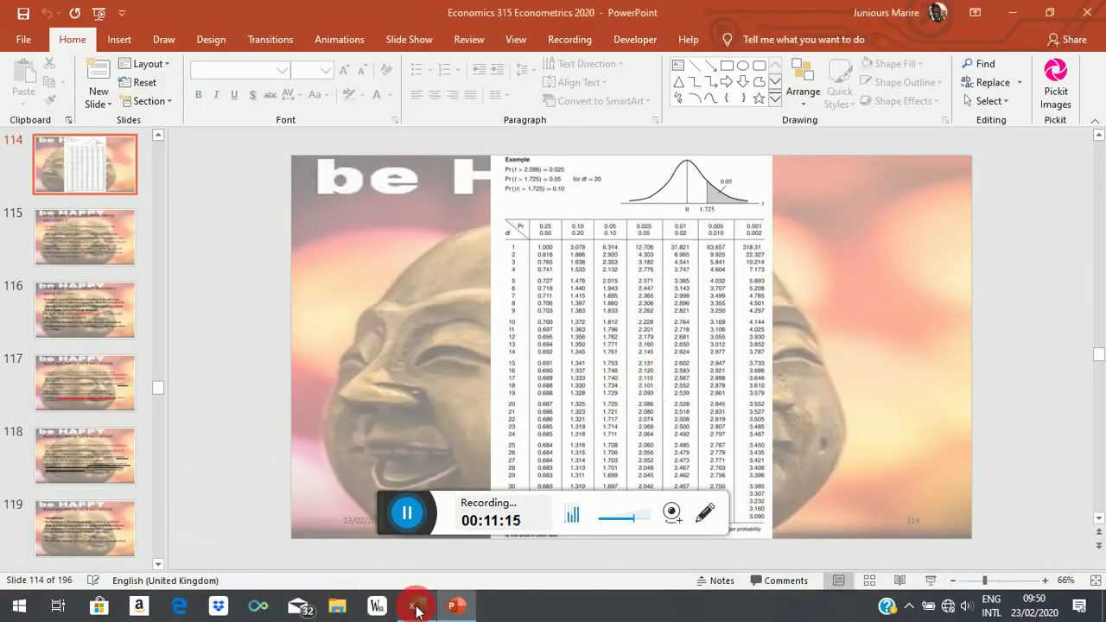
pyautogui.click(414, 607)
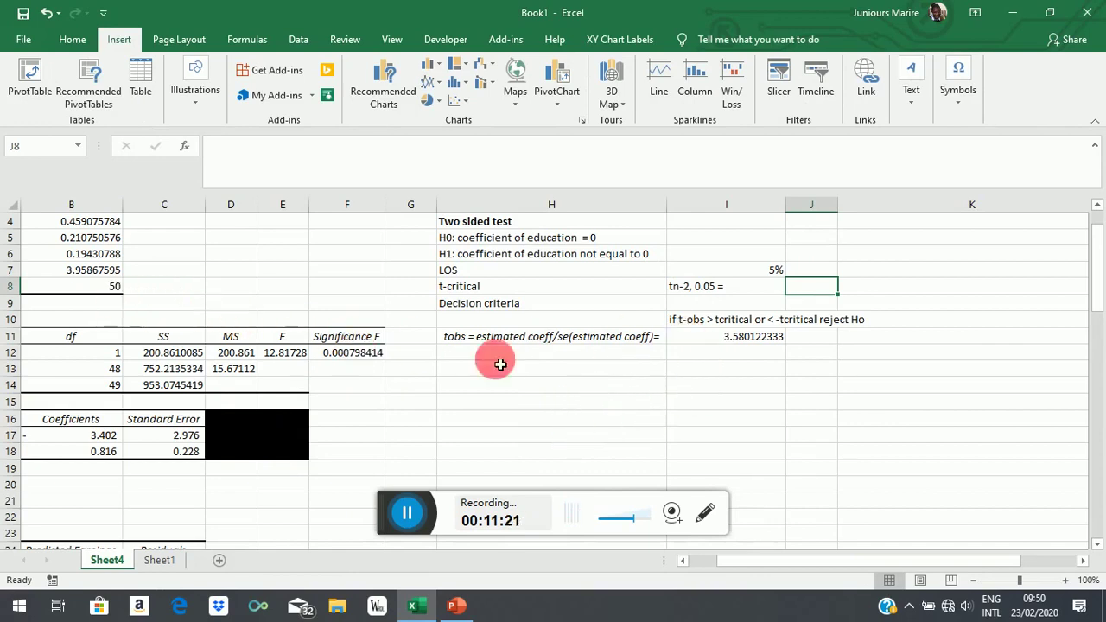
# Step: Edit the I8 note to read 't50-2, 0.025 =' for 50 observations and a 0.025 tail
pyautogui.click(112, 291)
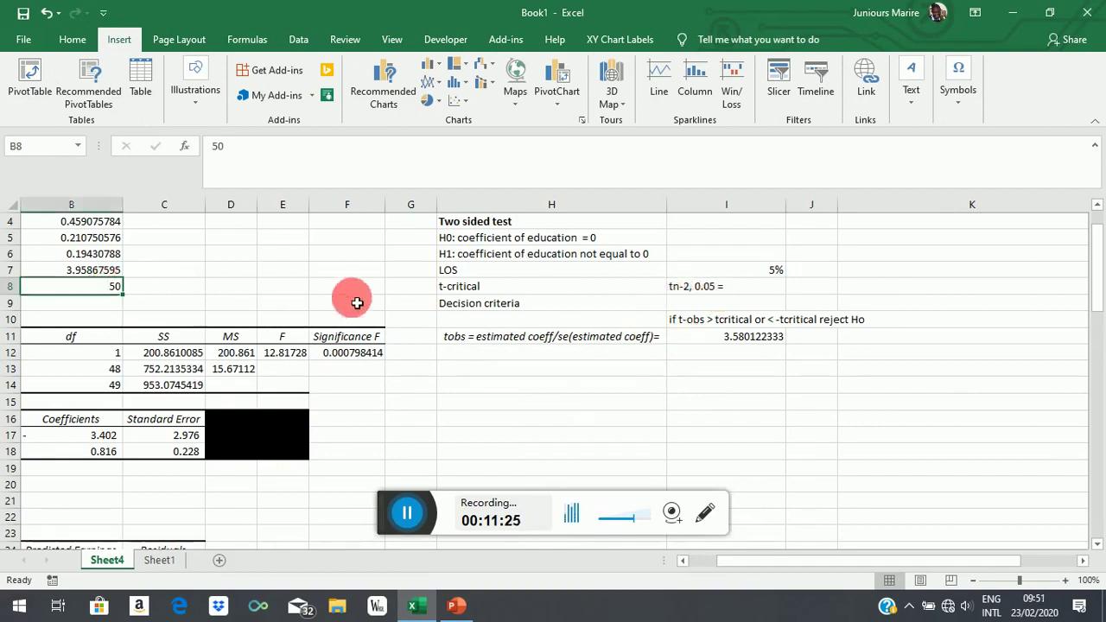
pyautogui.click(743, 292)
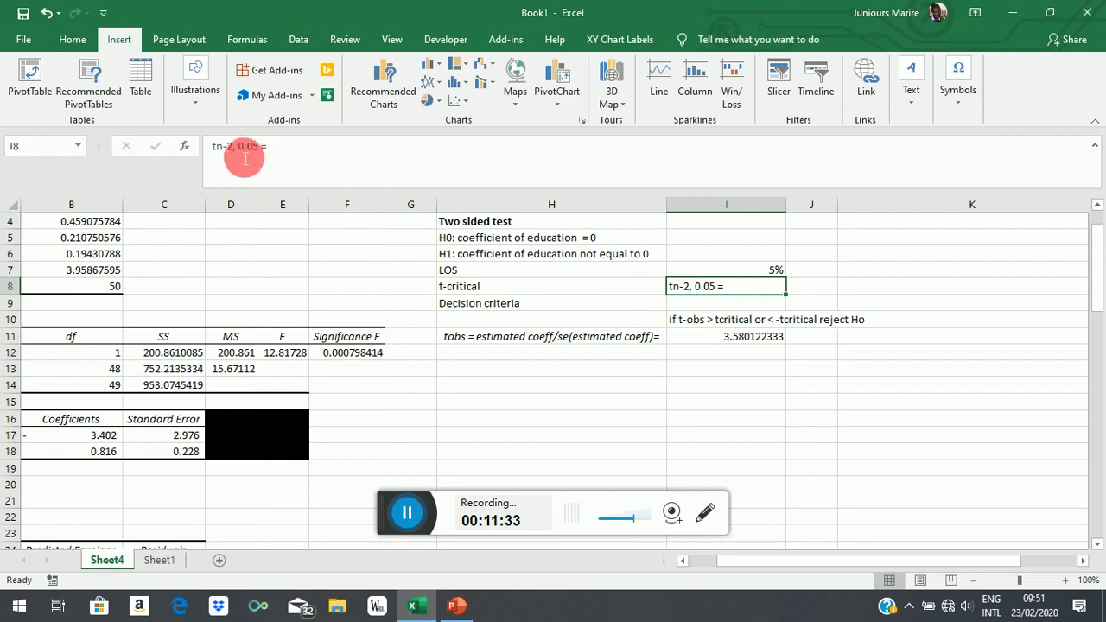
pyautogui.click(222, 146)
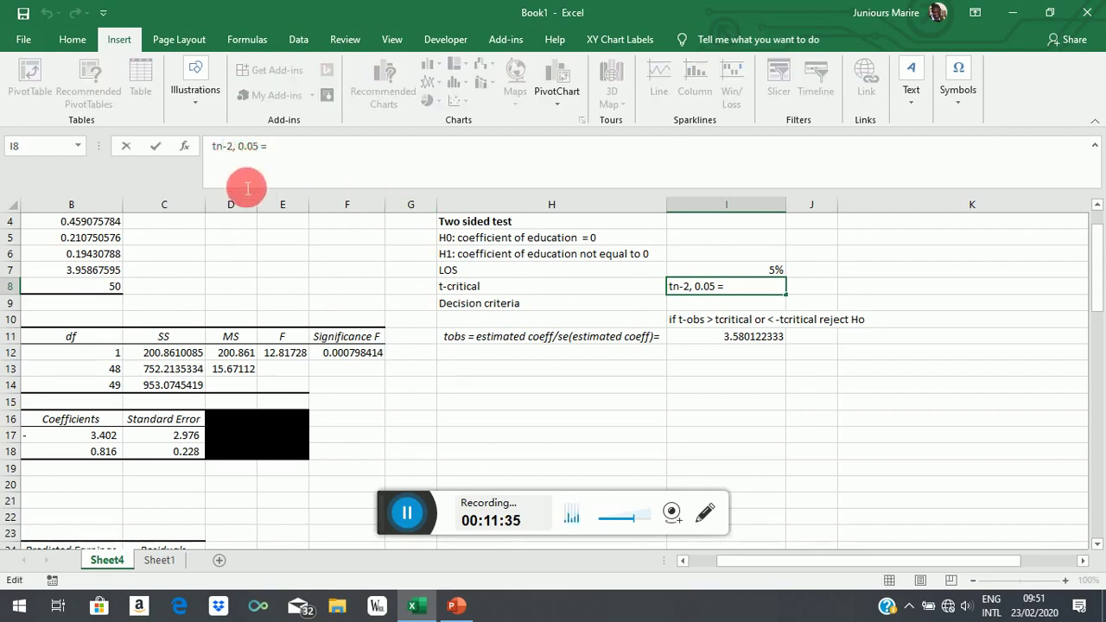
pyautogui.press('BackSpace')
pyautogui.write('50')
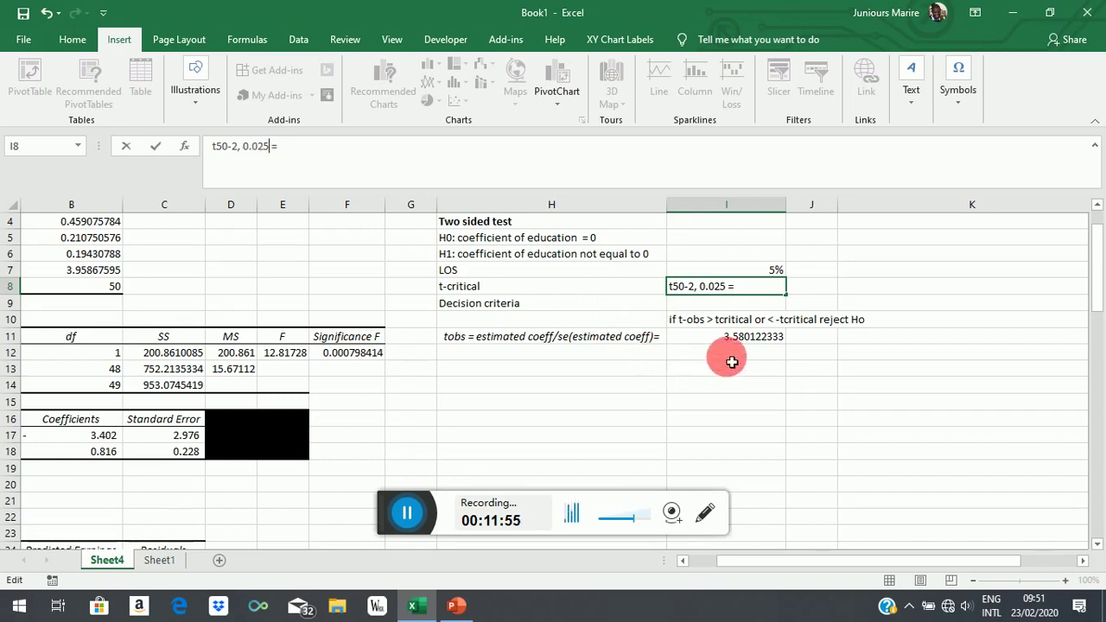
pyautogui.click(716, 338)
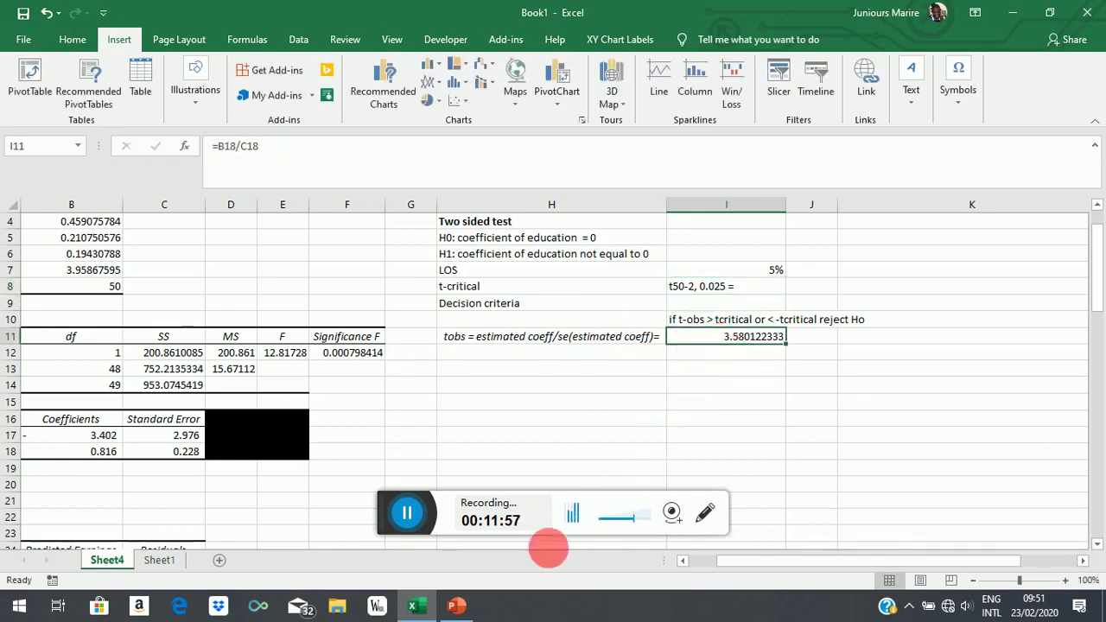
# Step: Present the t-table slide to read the 0.025-column values at rows 40 and 60, then end the show
pyautogui.click(457, 604)
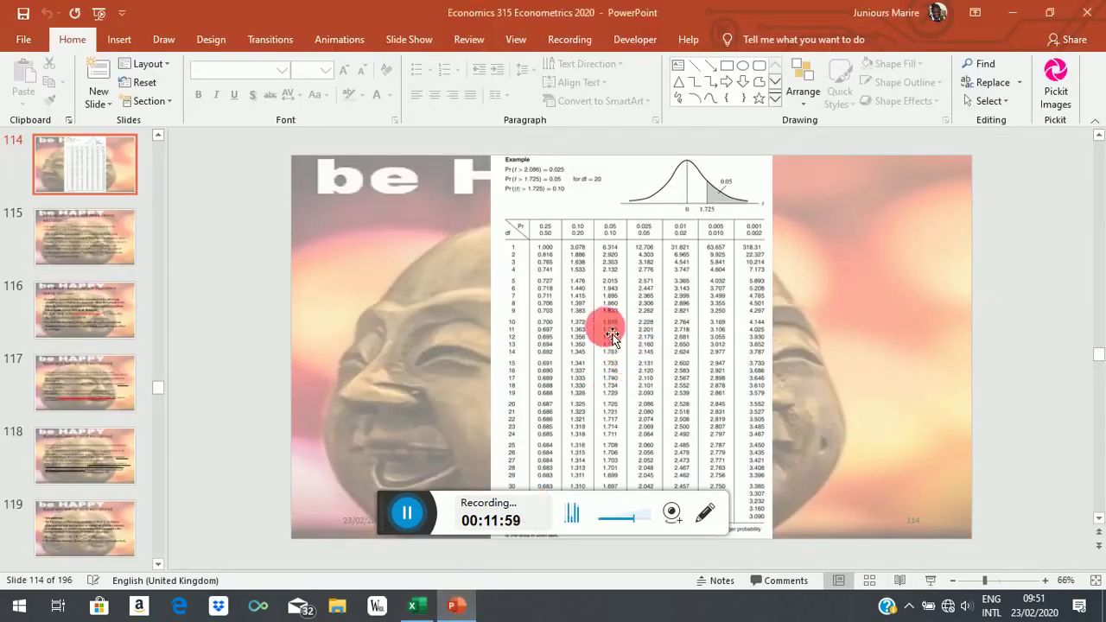
pyautogui.click(930, 581)
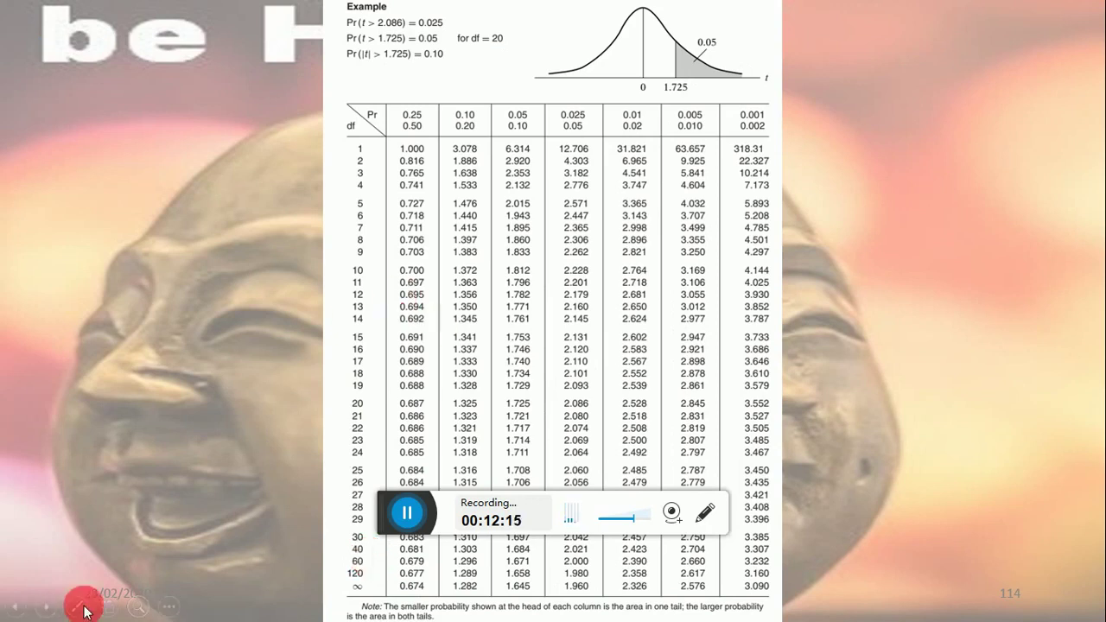
pyautogui.click(77, 607)
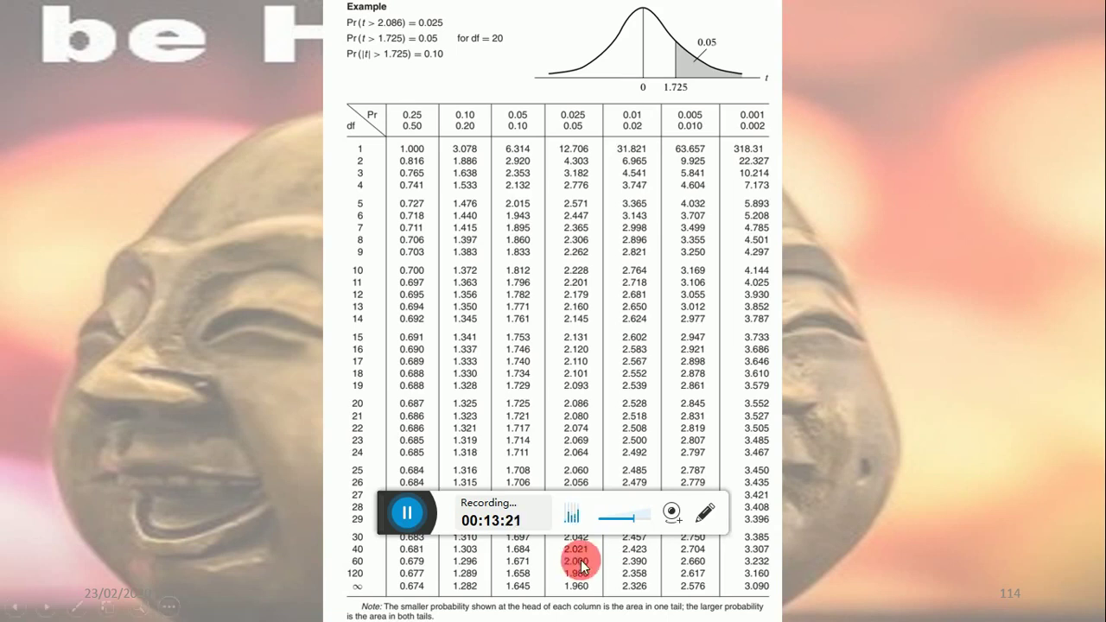
pyautogui.press('Escape')
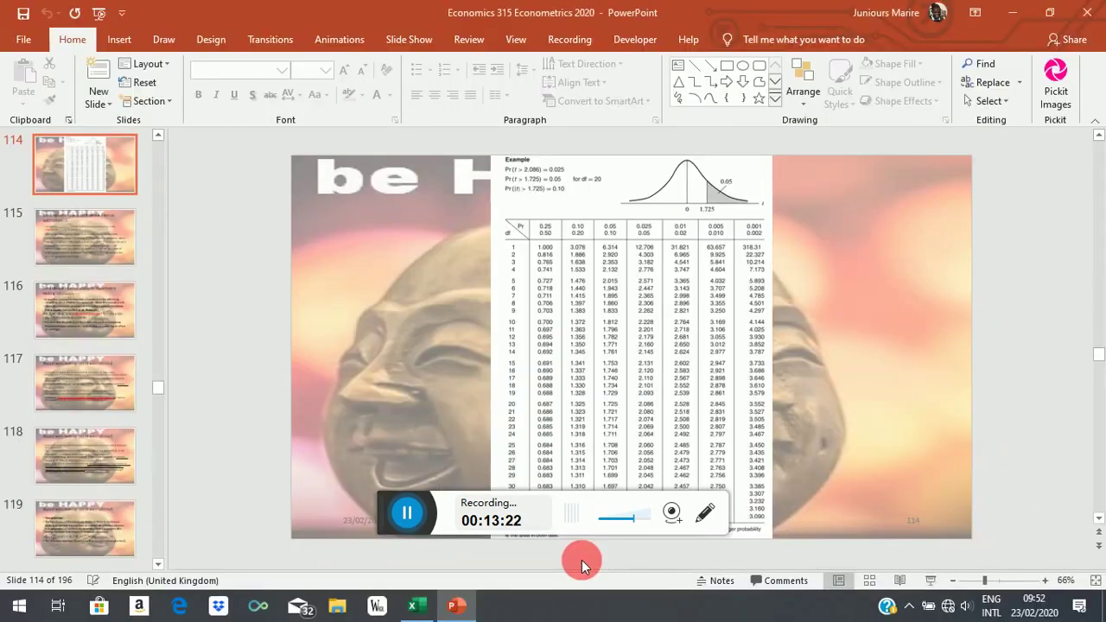
# Step: Enter 2.021 in J8 as the t-critical value
pyautogui.click(418, 608)
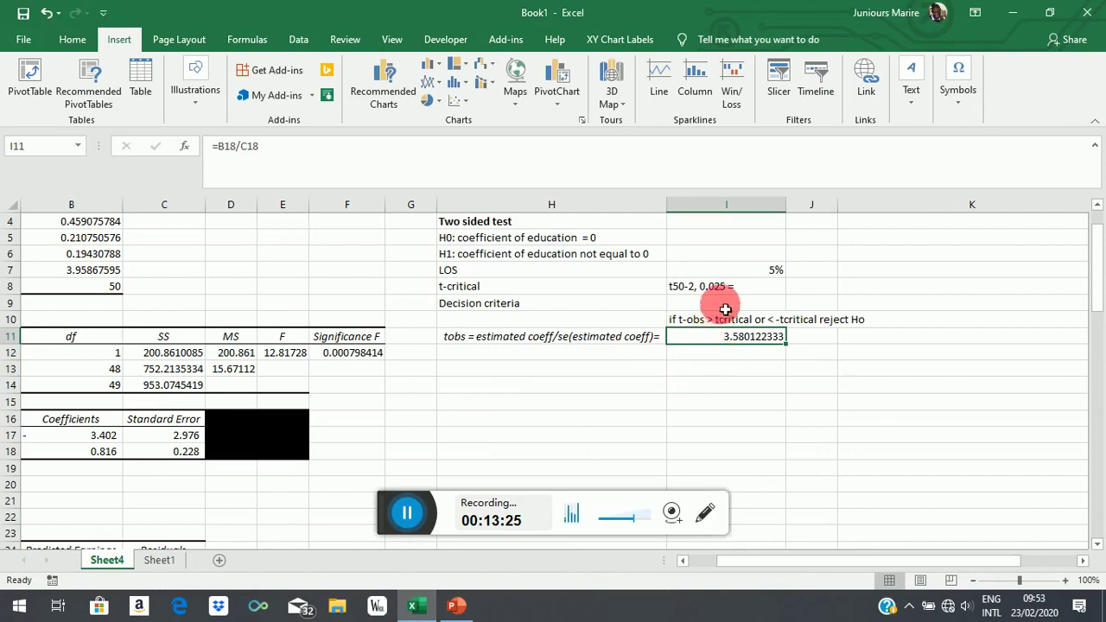
pyautogui.click(792, 286)
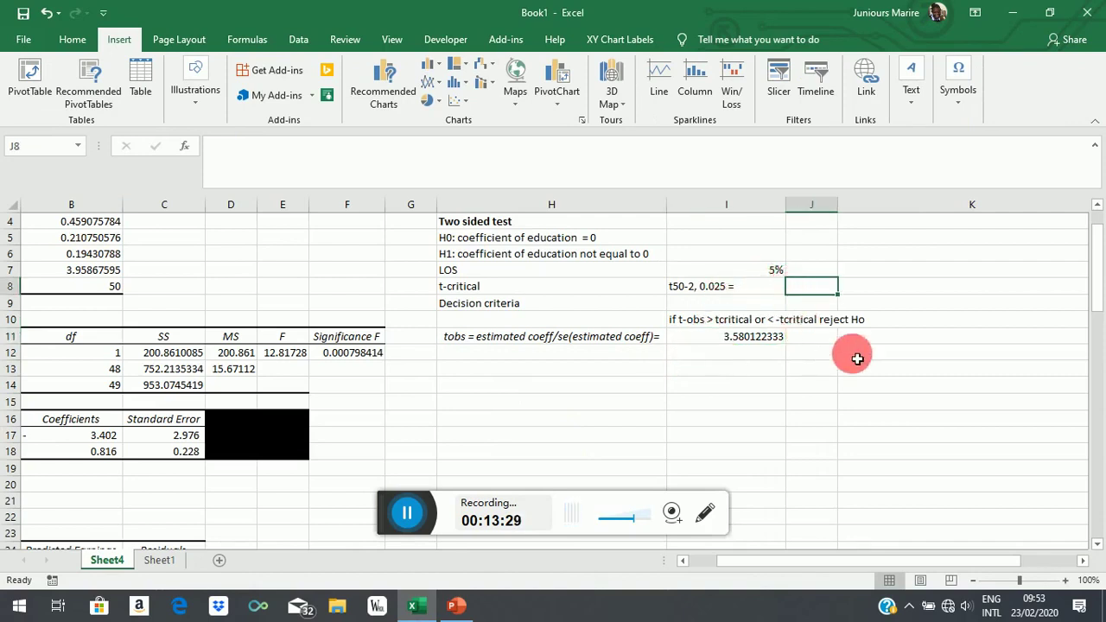
pyautogui.write('021')
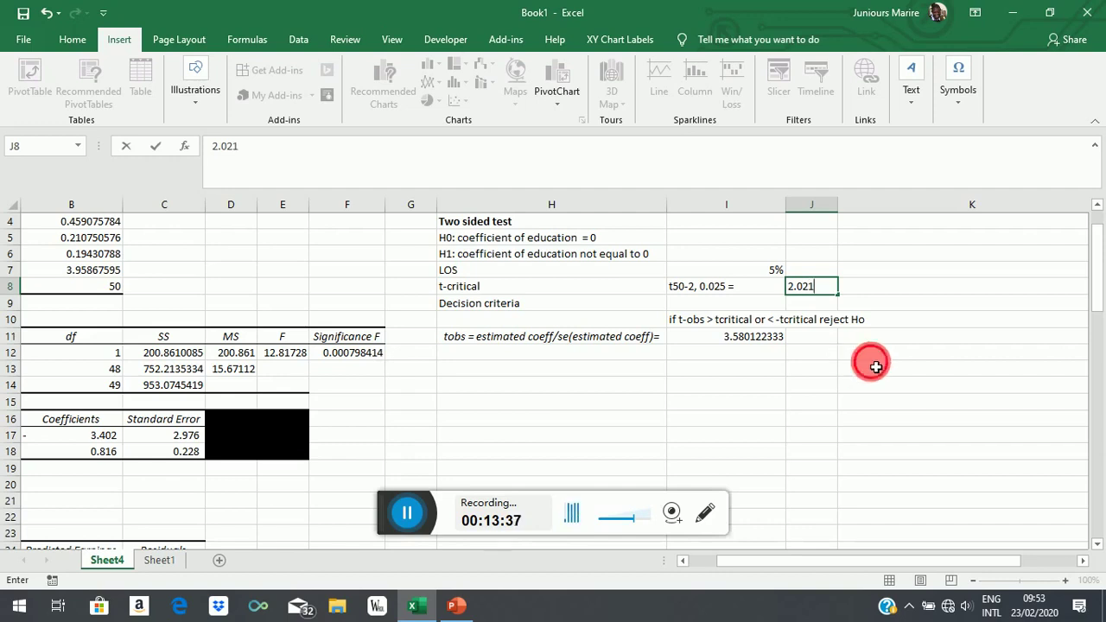
pyautogui.click(858, 370)
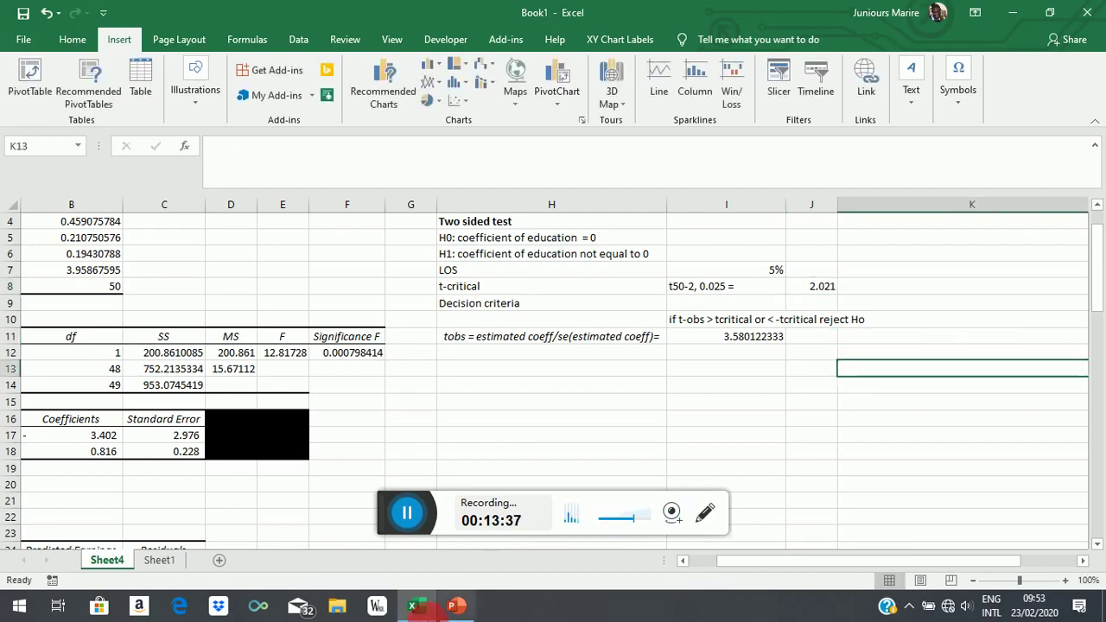
# Step: Zoom out twice to show the full t-distribution table on slide 114, then return to Excel
pyautogui.click(469, 617)
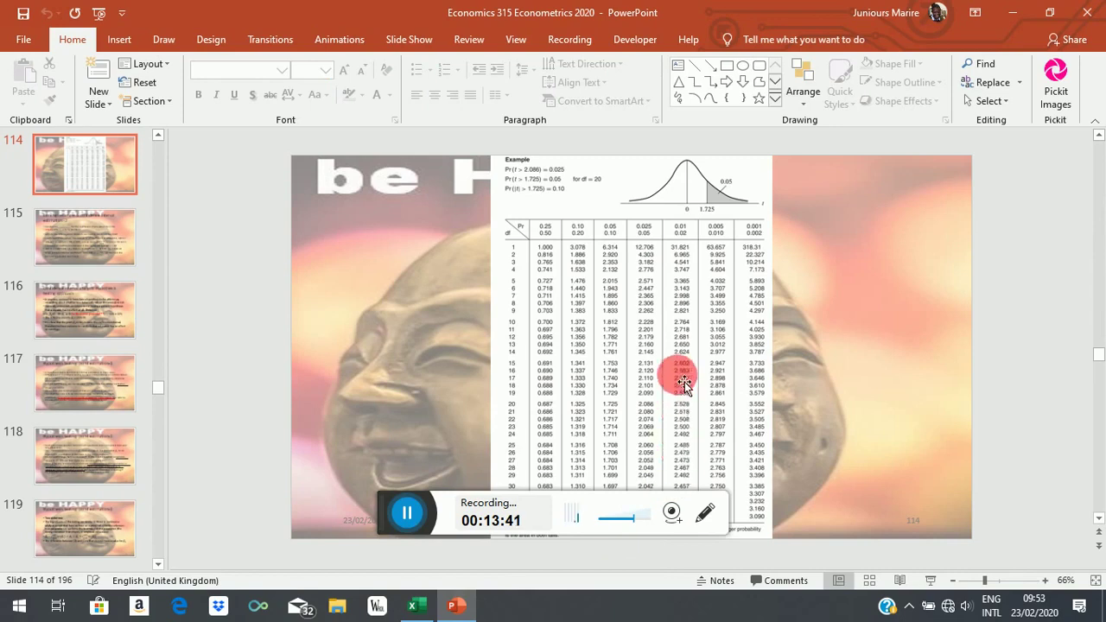
pyautogui.scroll(-2, 776, 353)
pyautogui.scroll(2, 775, 353)
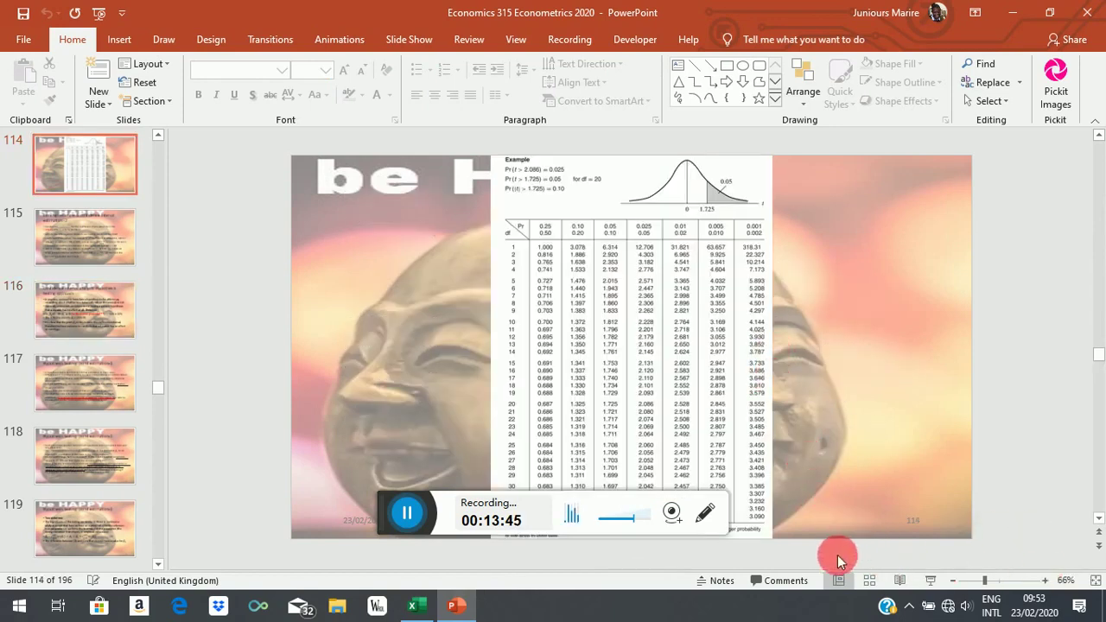
pyautogui.click(953, 580)
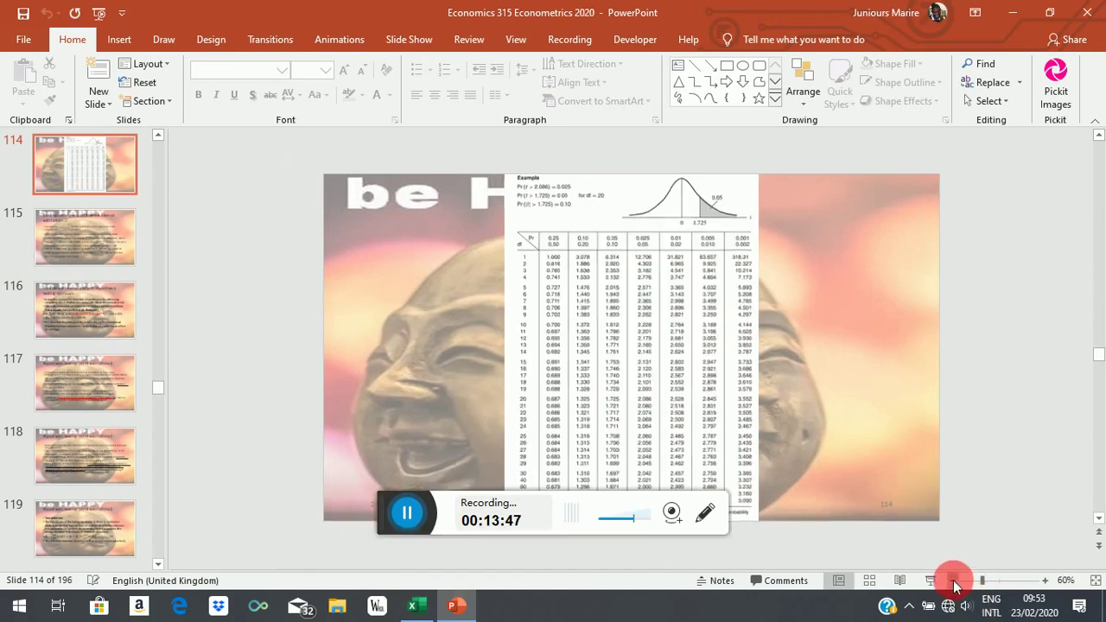
pyautogui.click(953, 581)
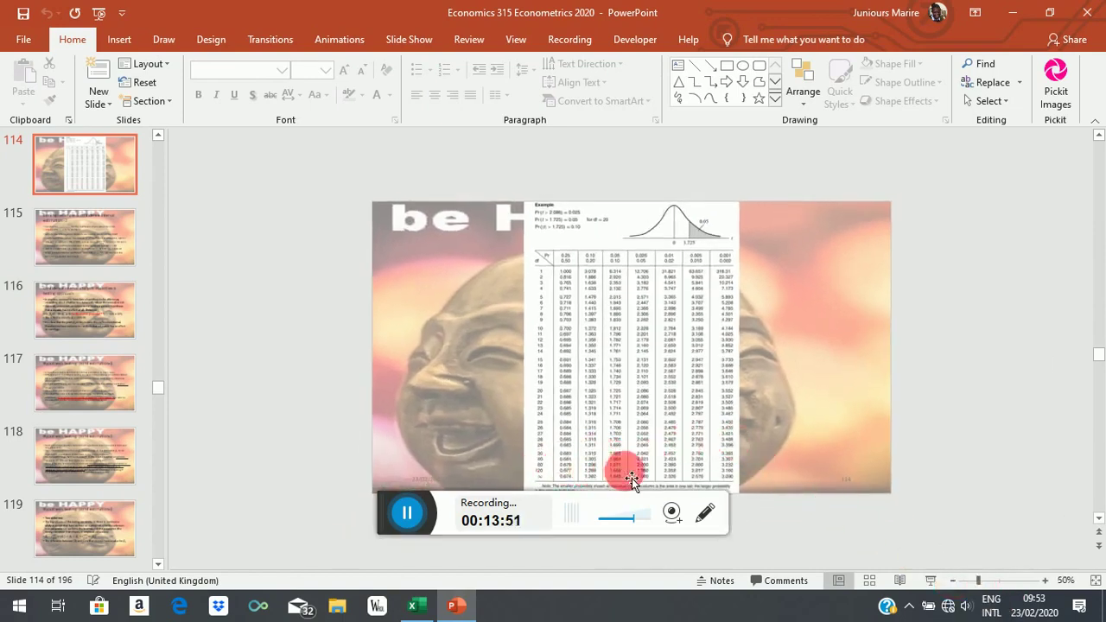
pyautogui.click(415, 605)
# Step: Verify the 2.021 critical value in J8, then switch back to the PowerPoint t-table
pyautogui.click(829, 286)
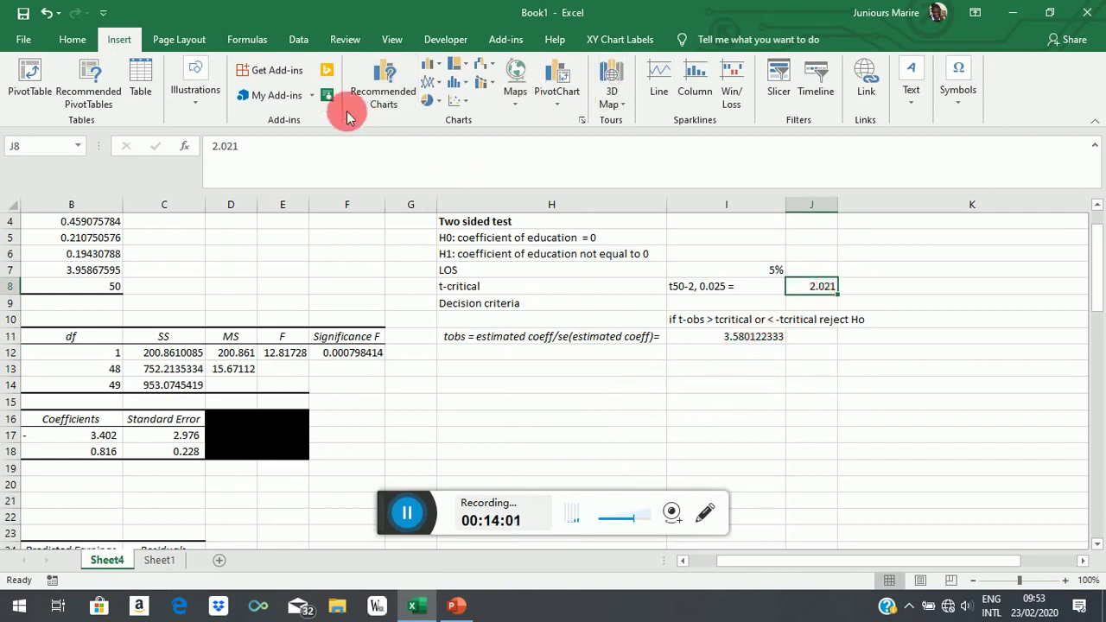
pyautogui.click(70, 40)
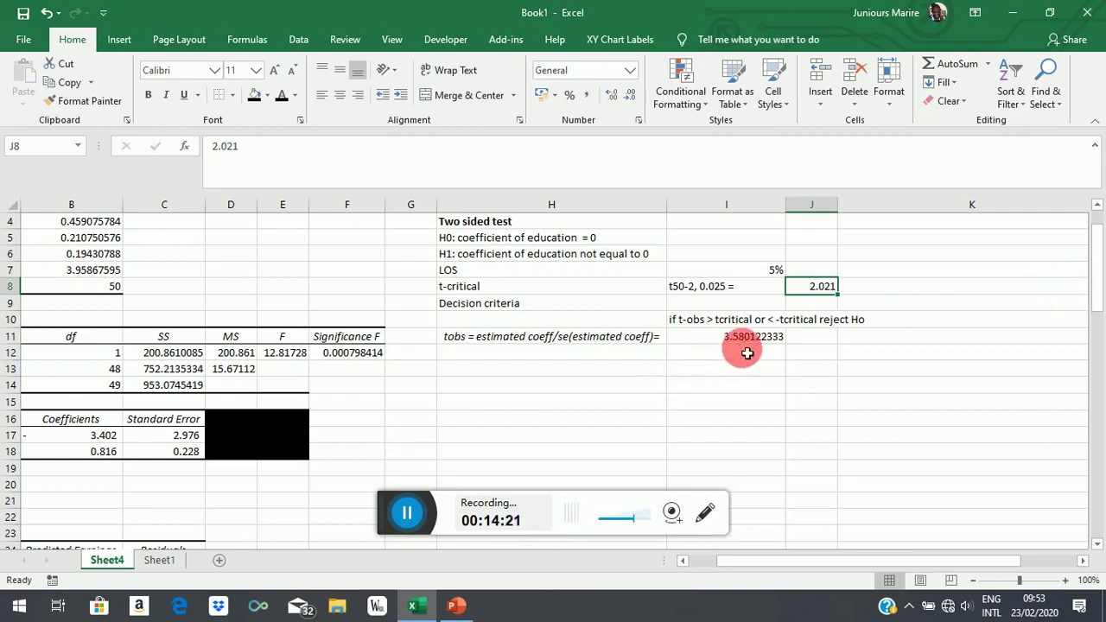
pyautogui.click(455, 605)
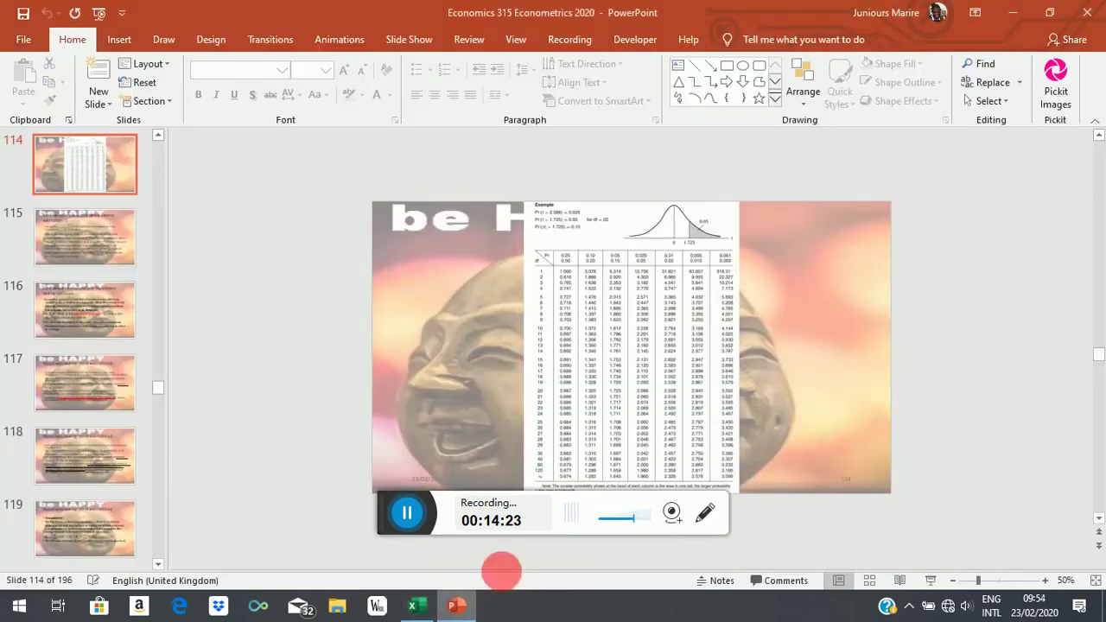
pyautogui.click(930, 582)
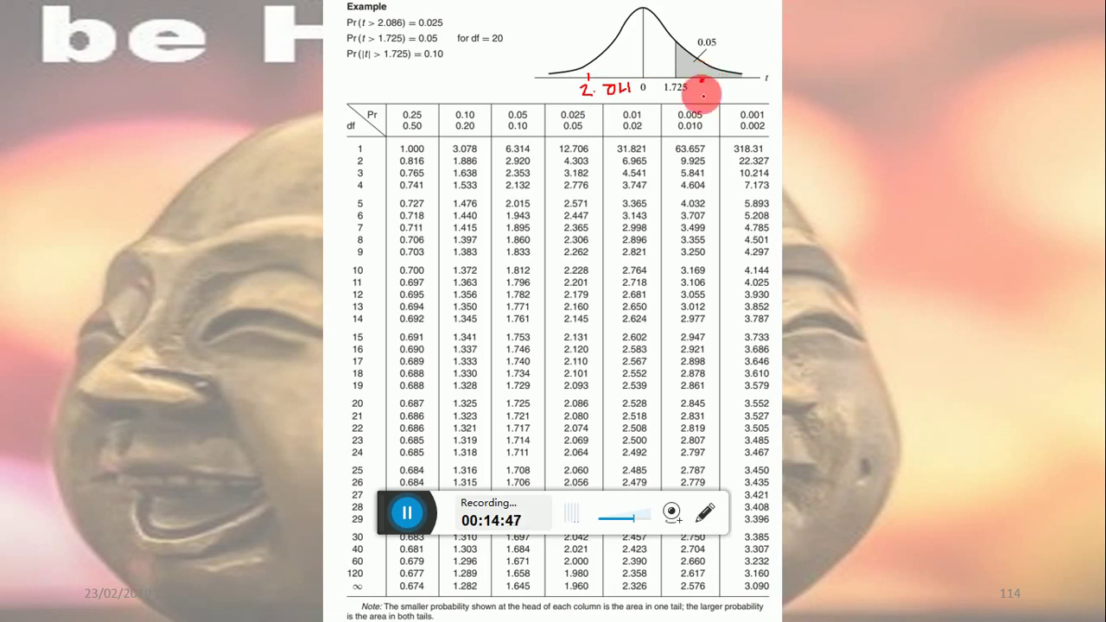
pyautogui.moveTo(700, 83); pyautogui.dragTo(705, 95)
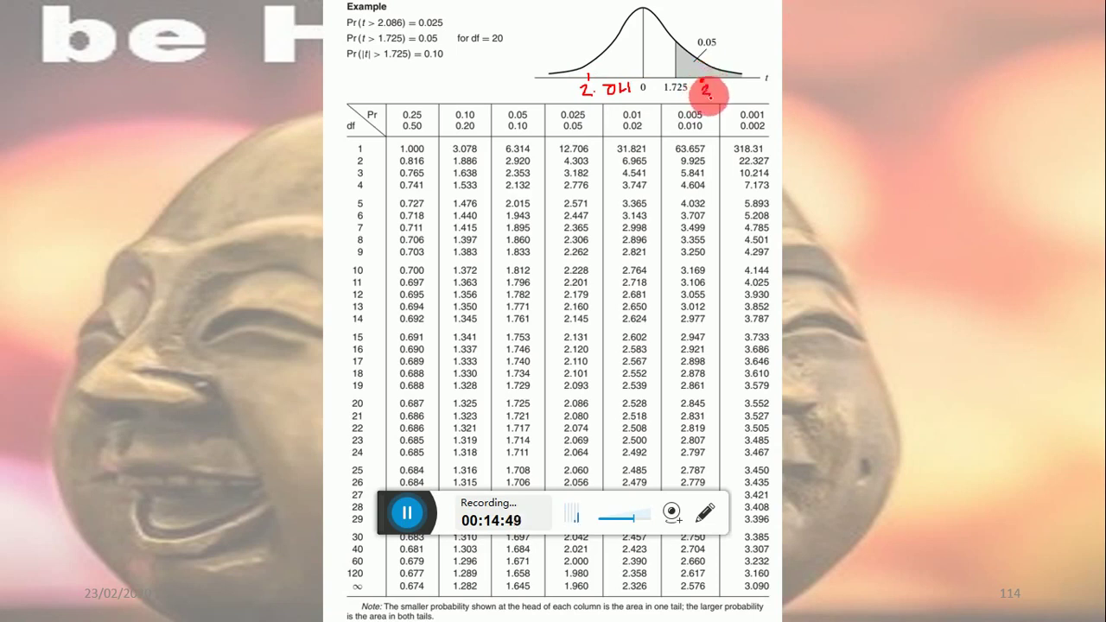
pyautogui.click(715, 90)
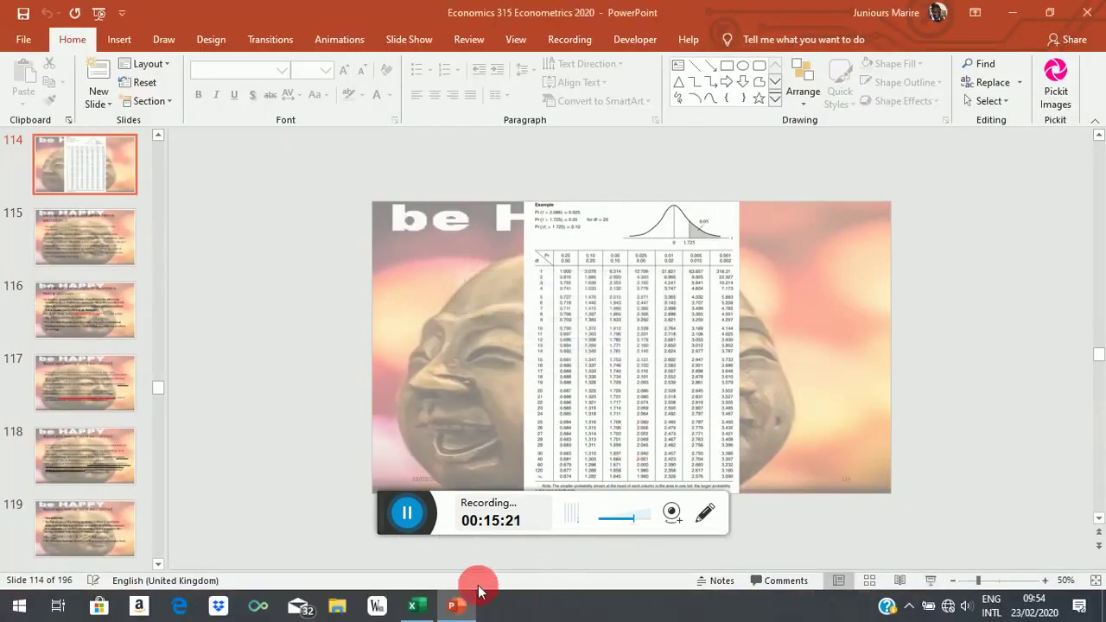
# Step: Review the observed t in I11, the decision rule in row 10 and the 2.021 critical value
pyautogui.click(412, 605)
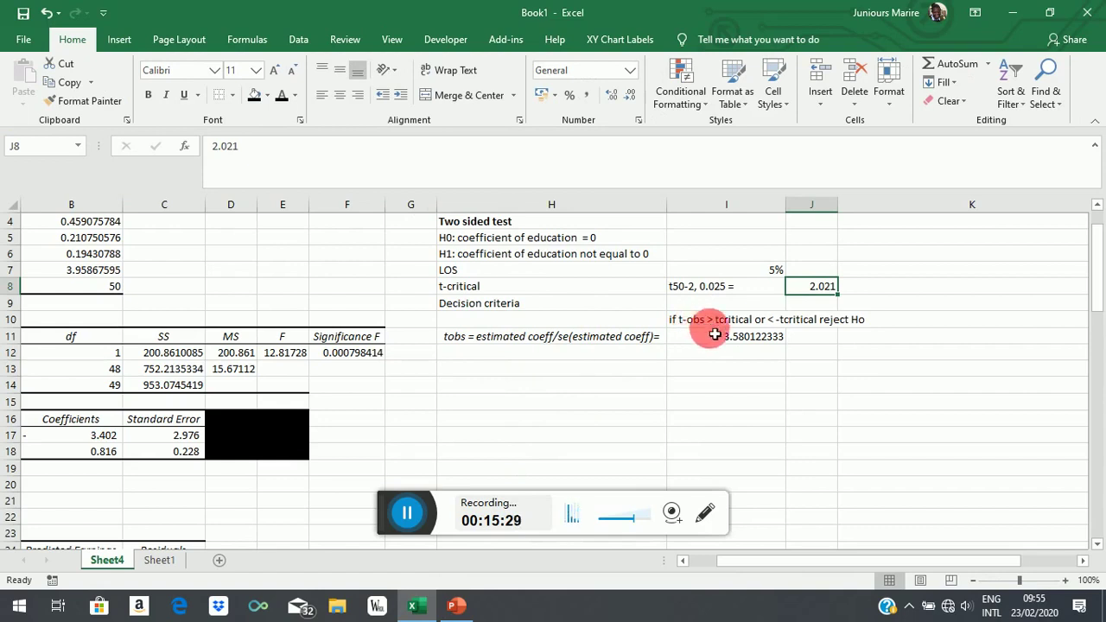
pyautogui.click(746, 343)
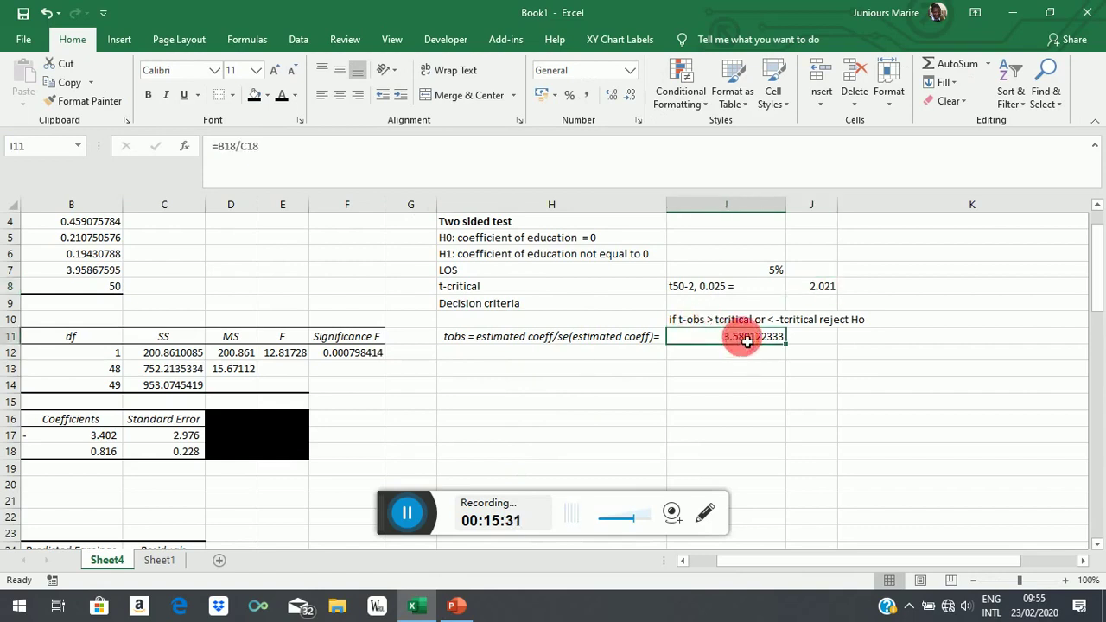
pyautogui.click(729, 322)
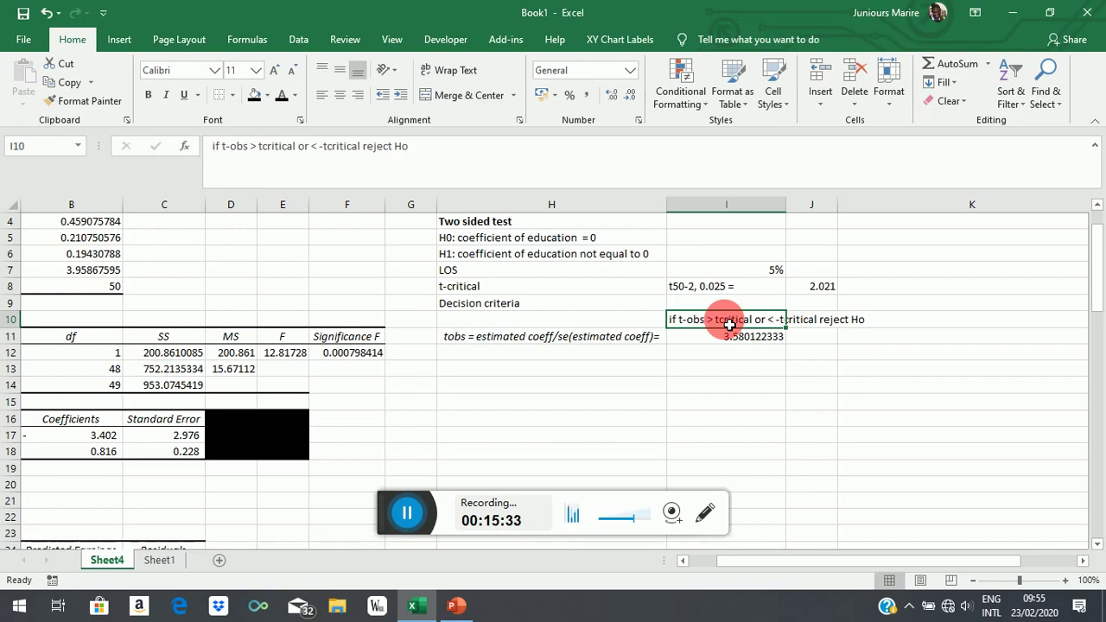
pyautogui.click(824, 288)
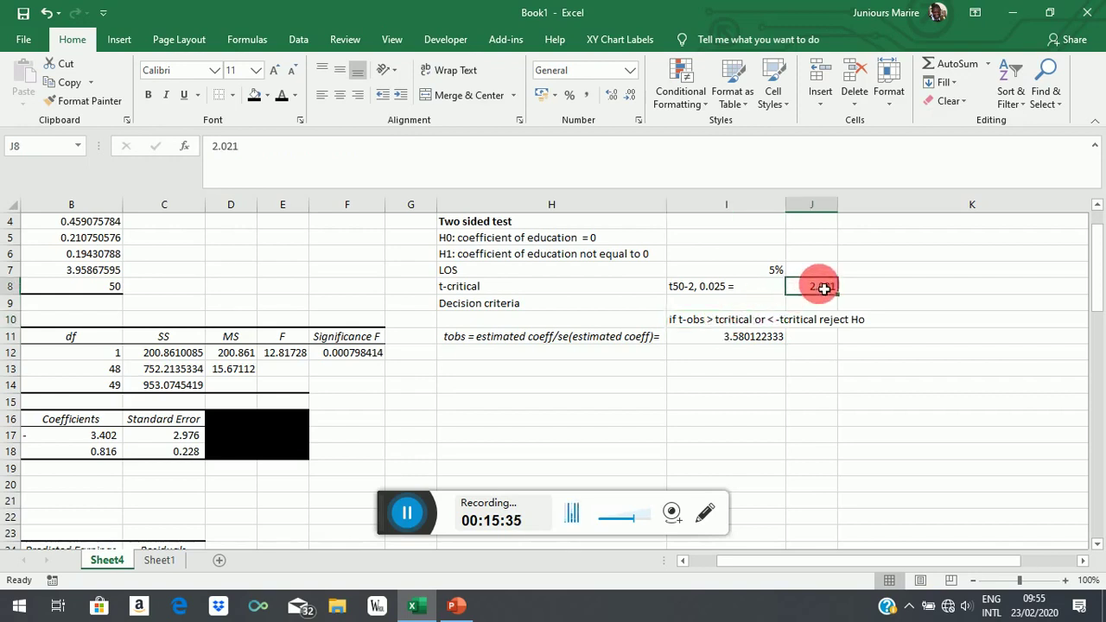
pyautogui.click(855, 321)
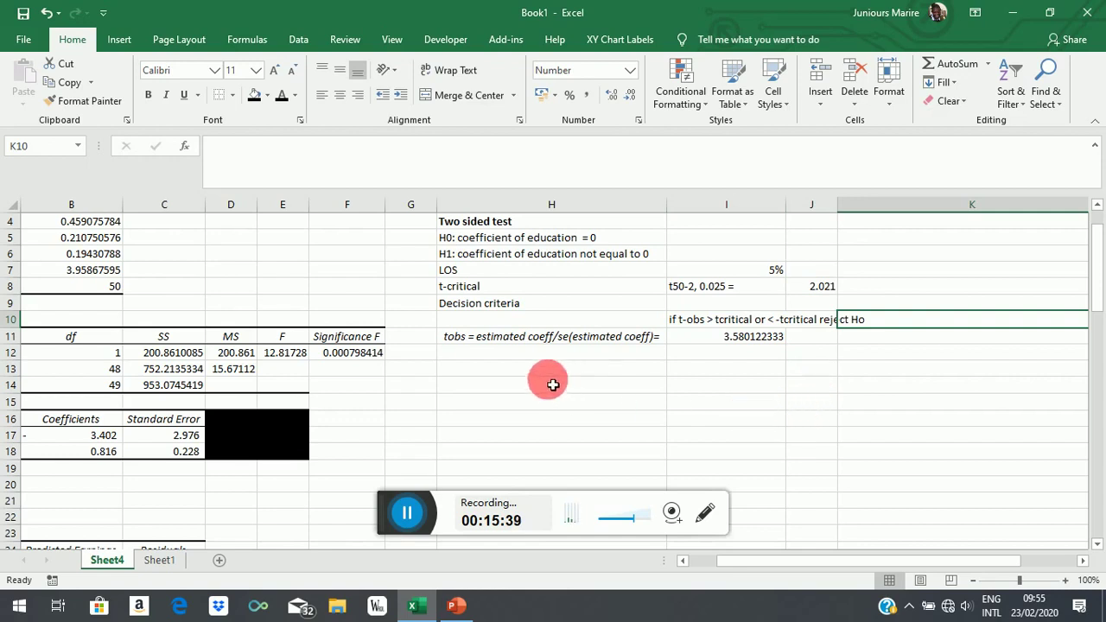
# Step: Write the H12 conclusion: since tobs > tcritical, reject H0; education influences earnings at 5% LOS
pyautogui.click(514, 360)
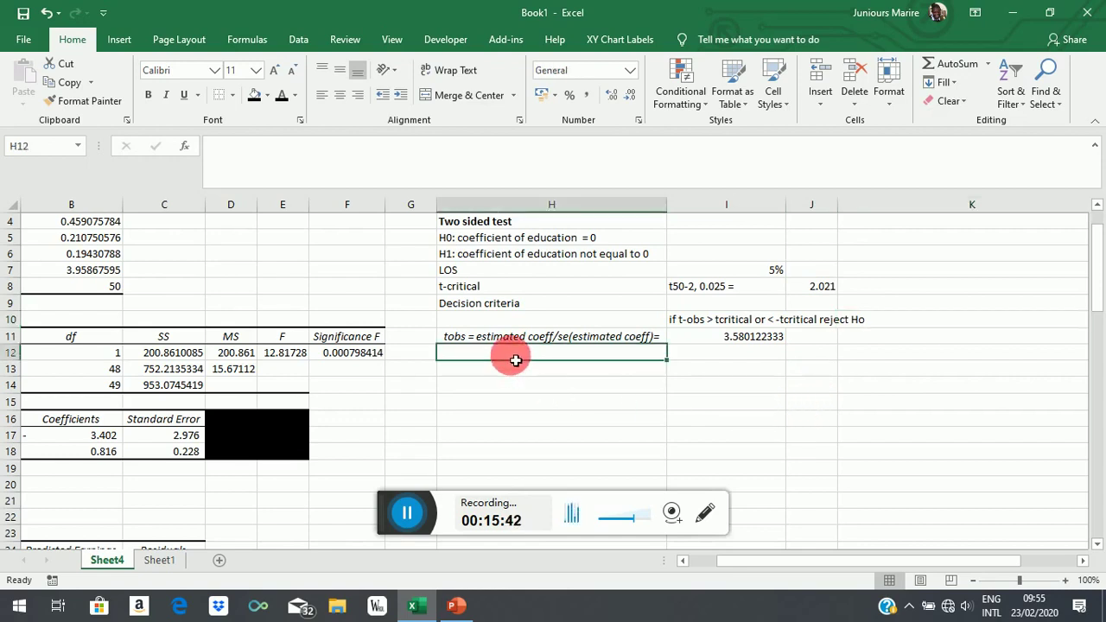
pyautogui.write('Si')
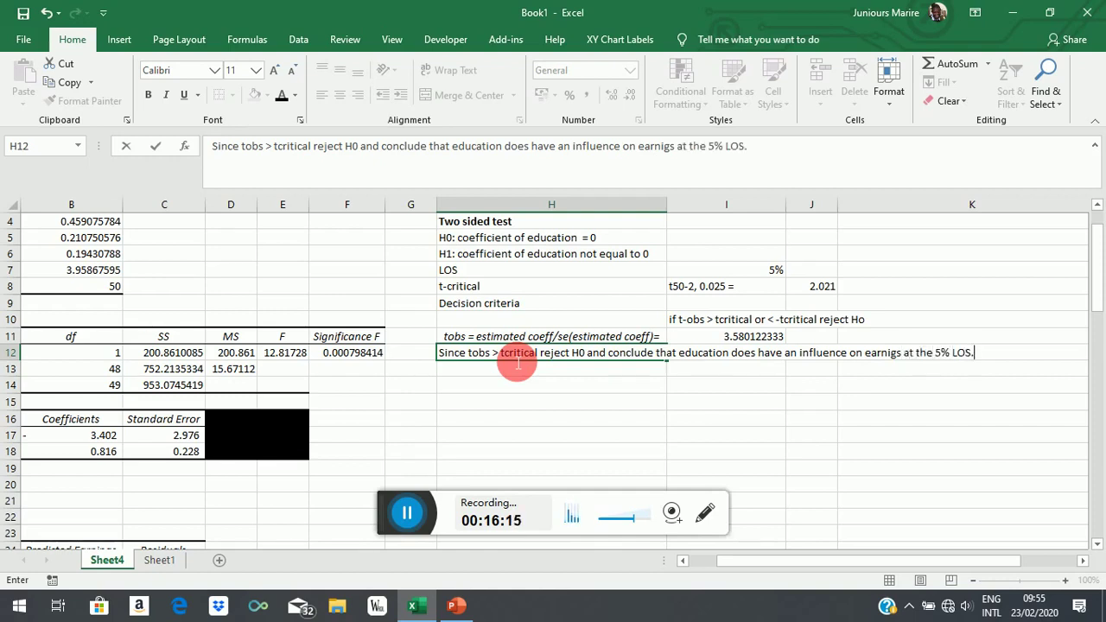
pyautogui.click(578, 401)
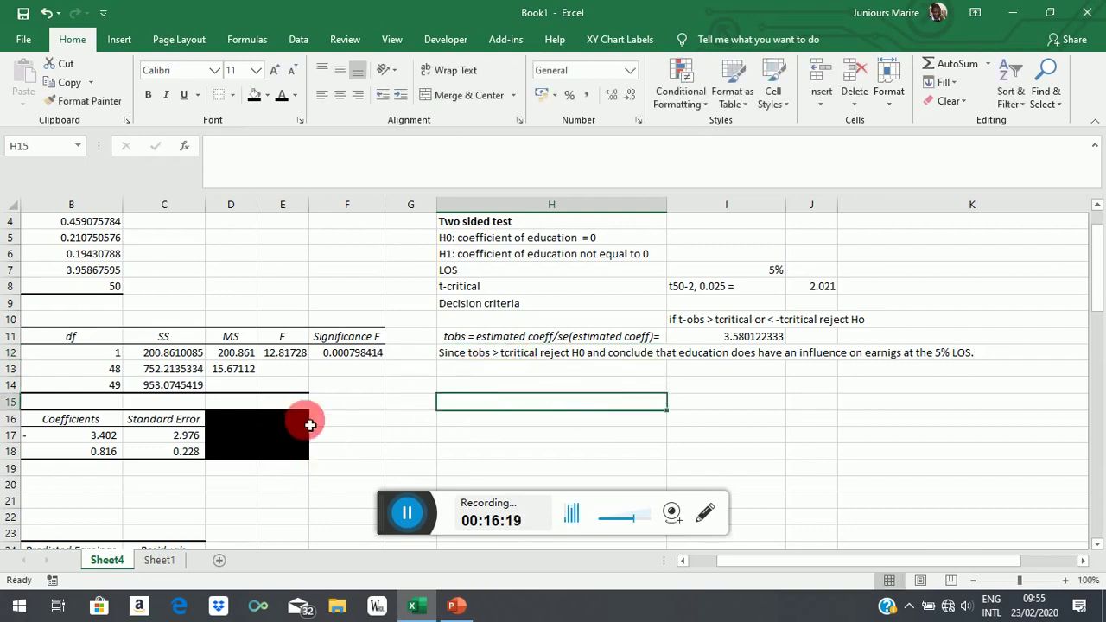
# Step: Give D16:E18 a white fill to reveal the t Stat and P-value columns
pyautogui.click(252, 420)
pyautogui.moveTo(251, 420); pyautogui.dragTo(288, 452)
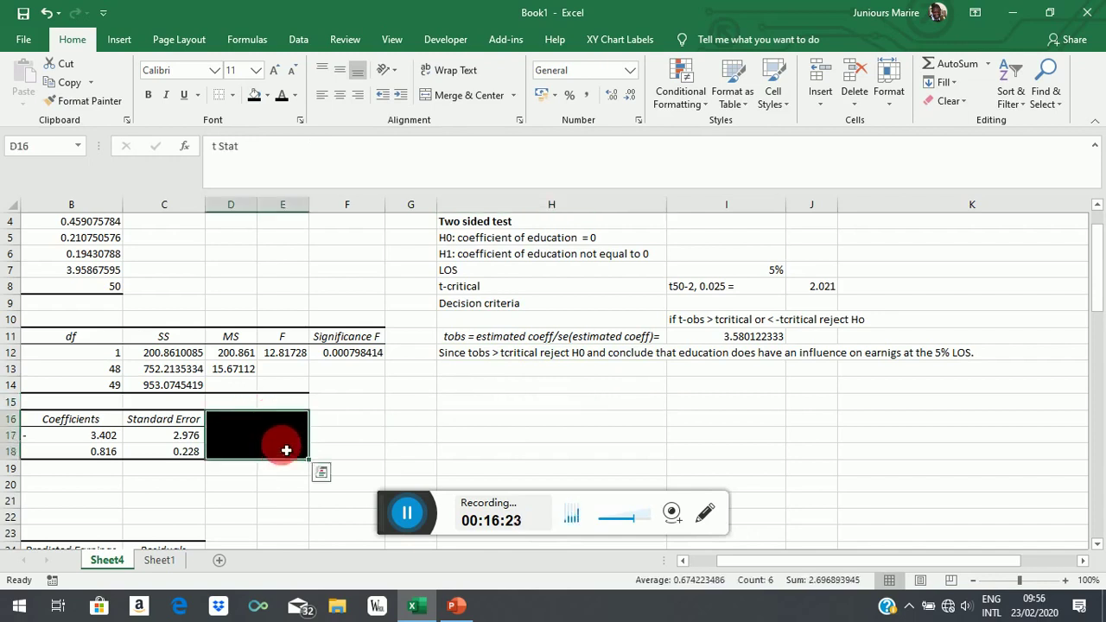
pyautogui.click(533, 238)
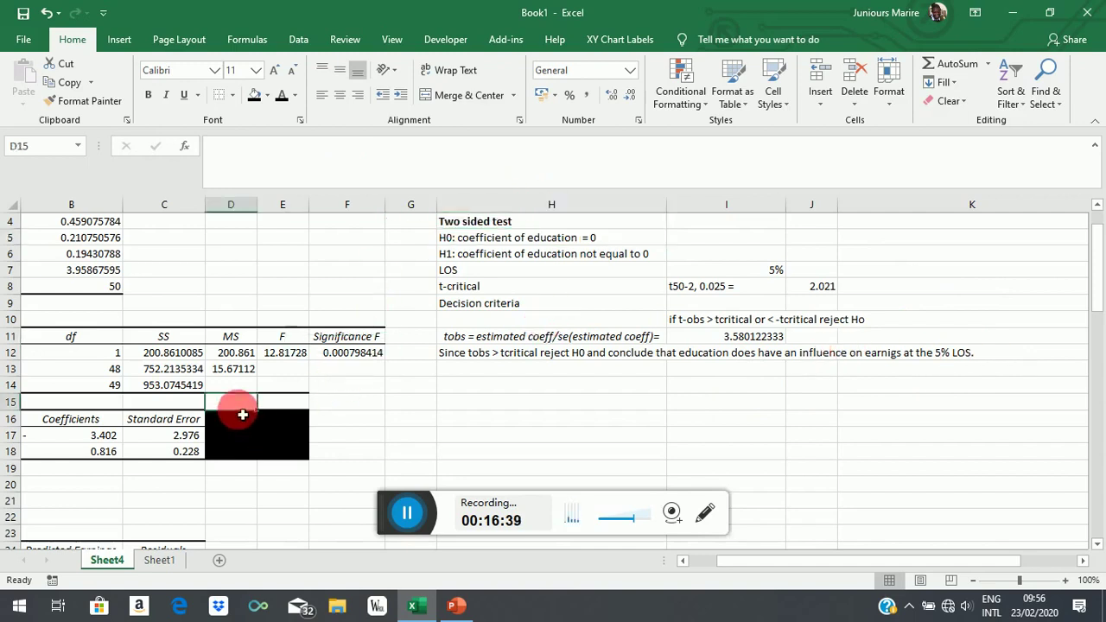
pyautogui.moveTo(243, 418); pyautogui.dragTo(296, 470)
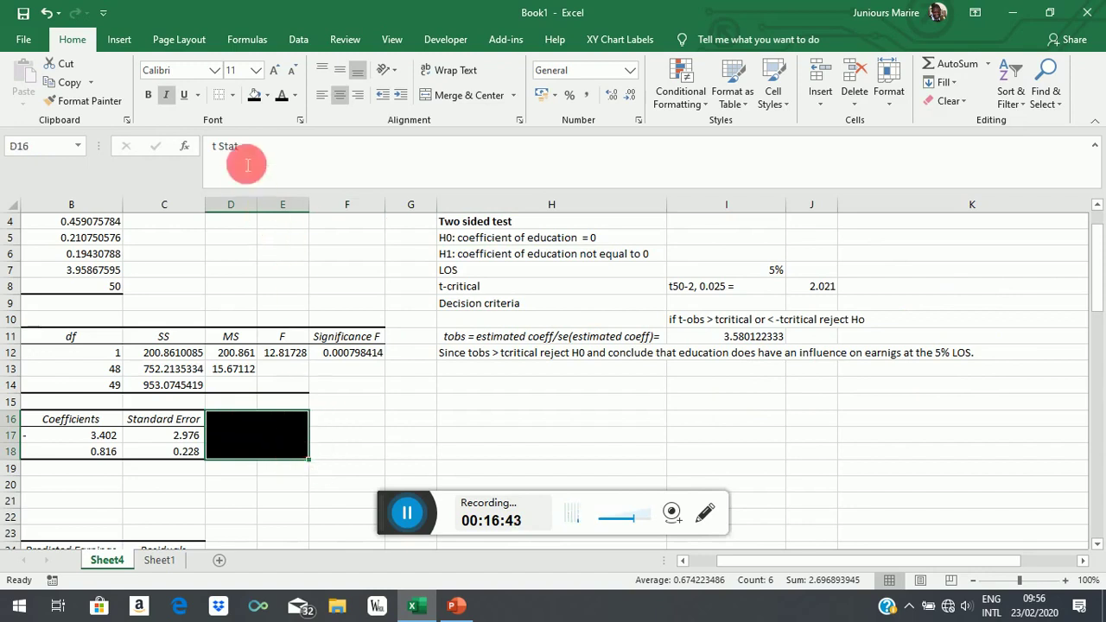
pyautogui.click(267, 95)
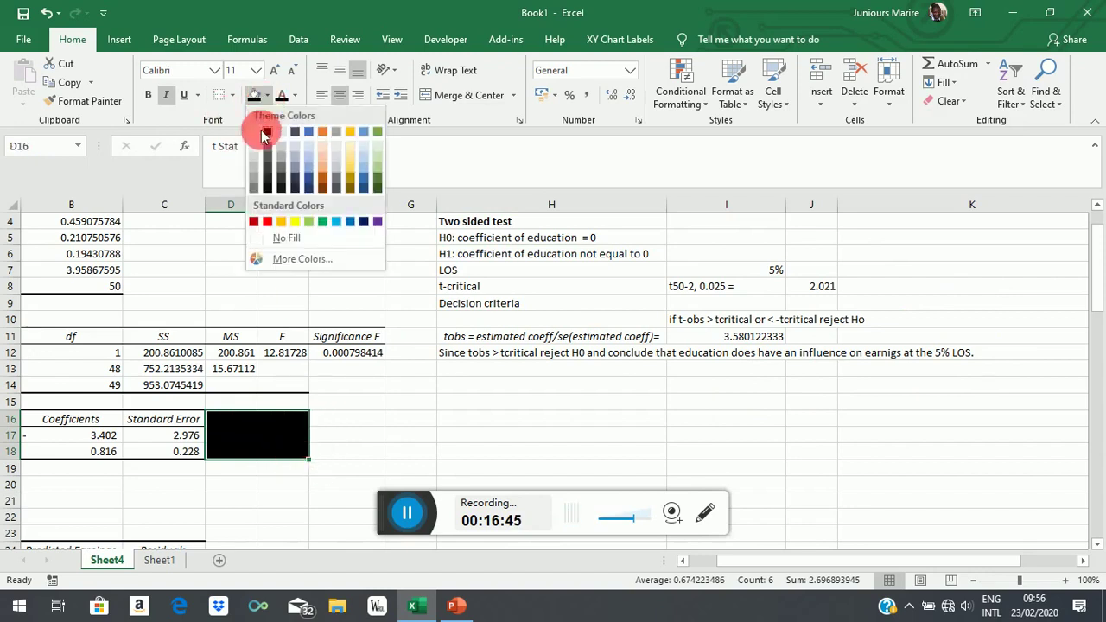
pyautogui.click(254, 131)
pyautogui.click(501, 418)
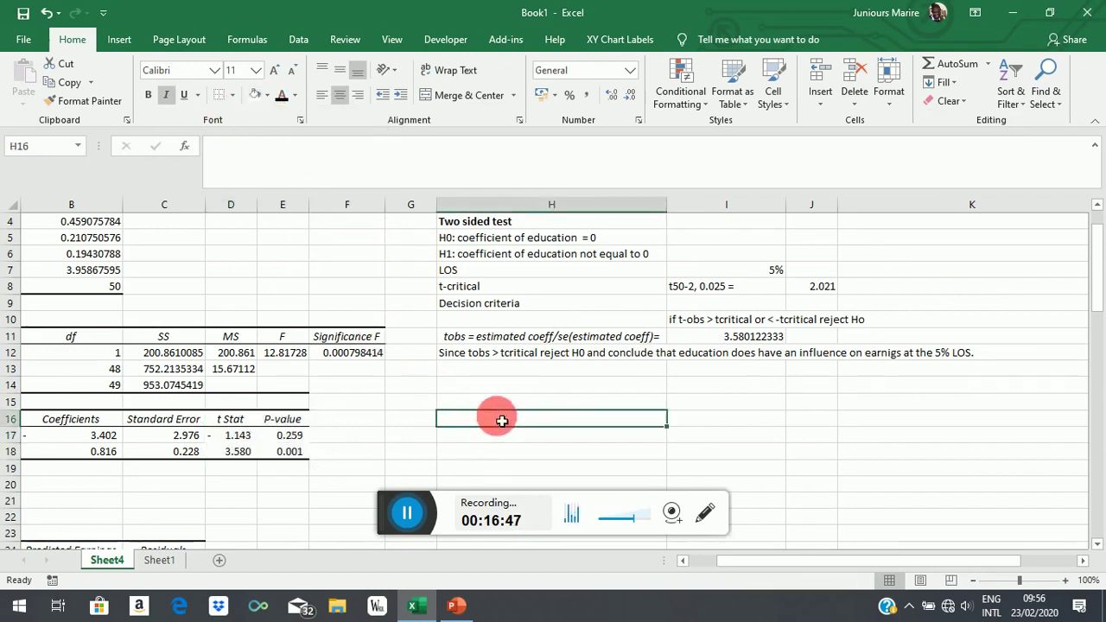
# Step: Enter =SQRT(E12) in H14 to take the square root of the F statistic
pyautogui.click(529, 386)
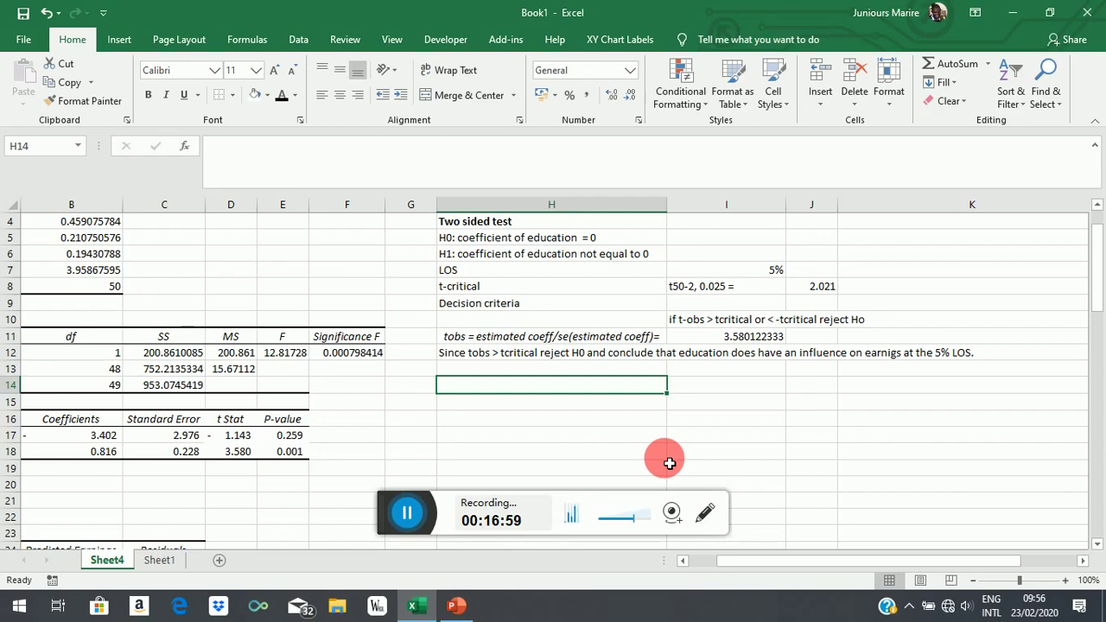
pyautogui.write('=')
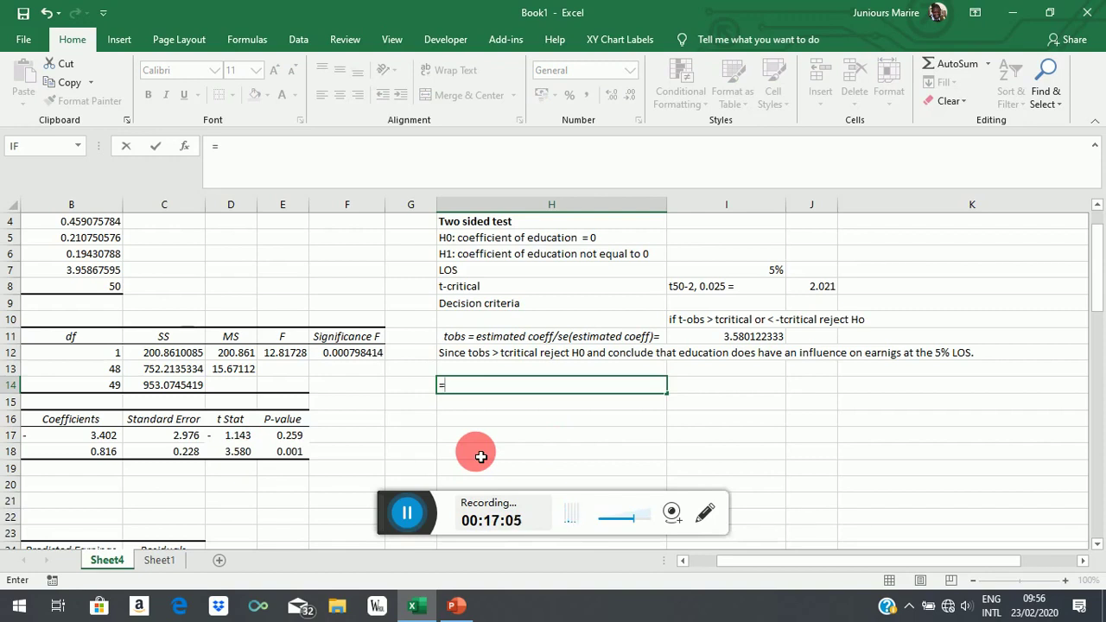
pyautogui.write('sq')
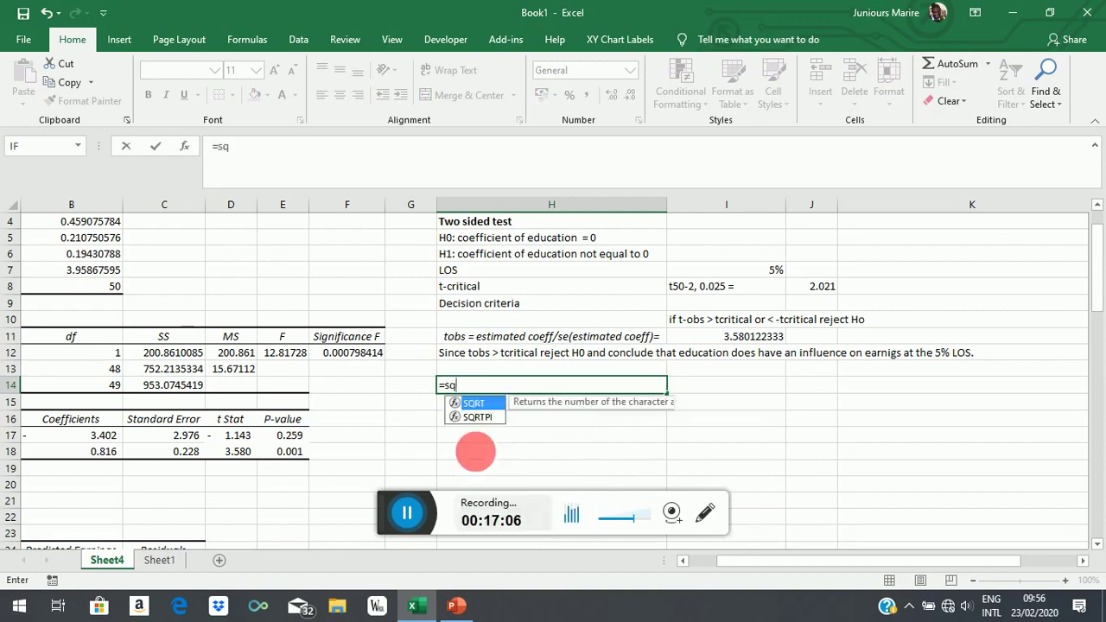
pyautogui.click(486, 387)
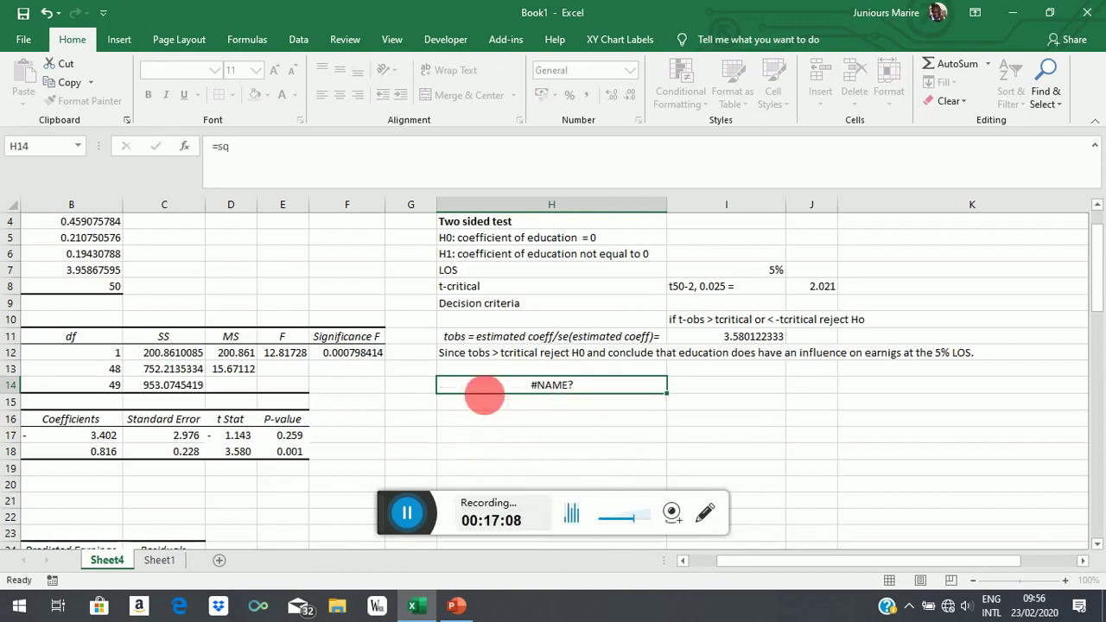
pyautogui.doubleClick(568, 387)
pyautogui.press('BackSpace')
pyautogui.press('BackSpace')
pyautogui.write('sq')
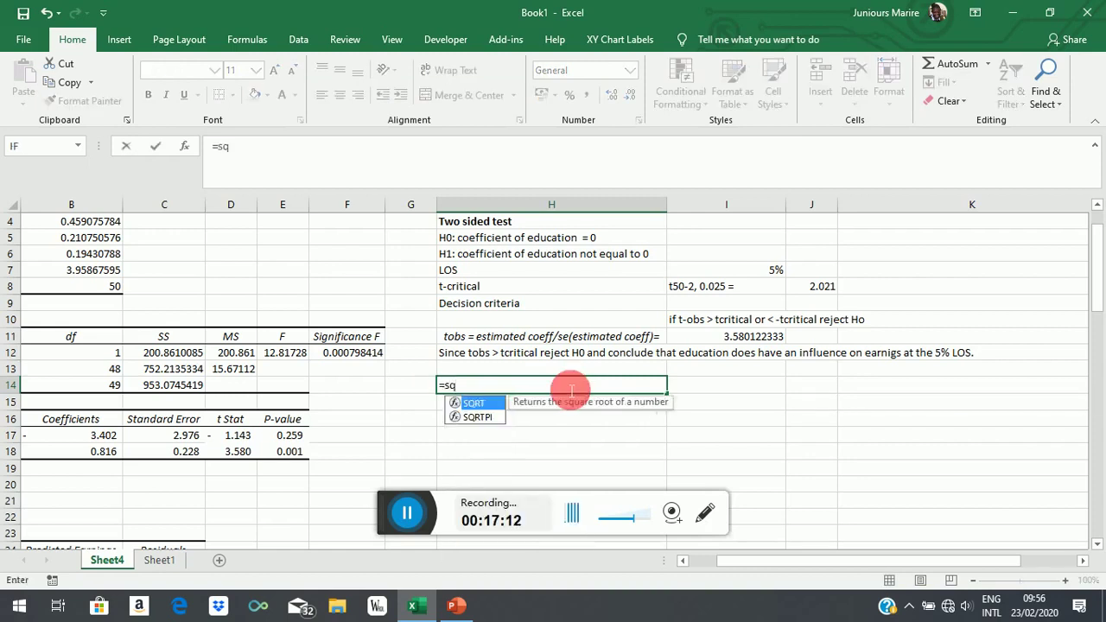
pyautogui.doubleClick(480, 404)
pyautogui.click(295, 356)
pyautogui.write(')')
pyautogui.press('Return')
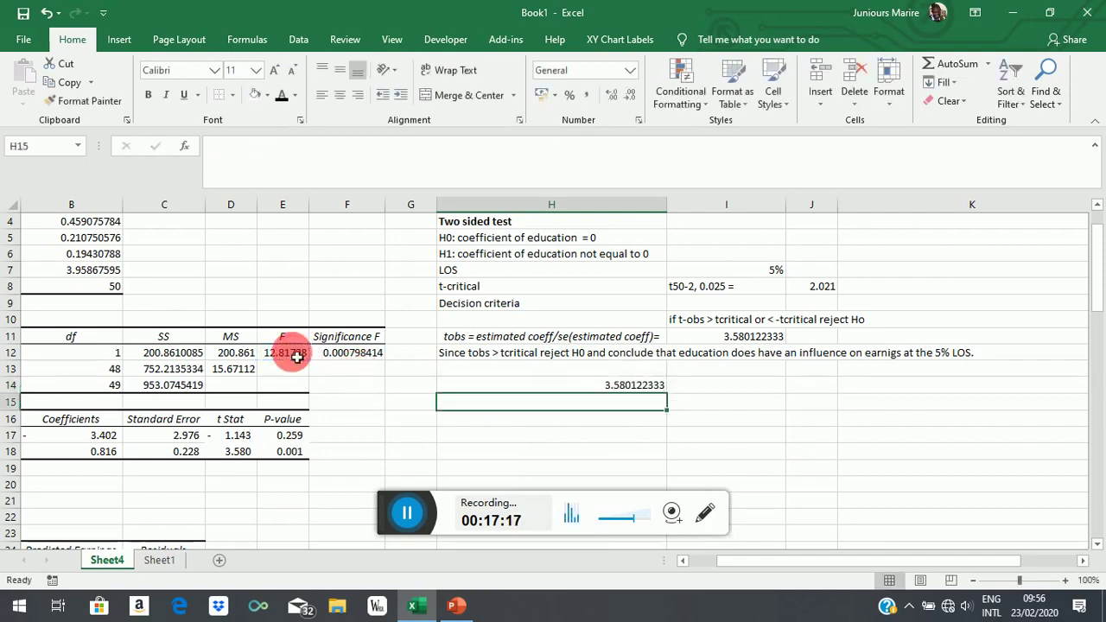
# Step: Confirm the result matches education's t Stat of 3.580 and the F in E12, then clear H14
pyautogui.click(605, 383)
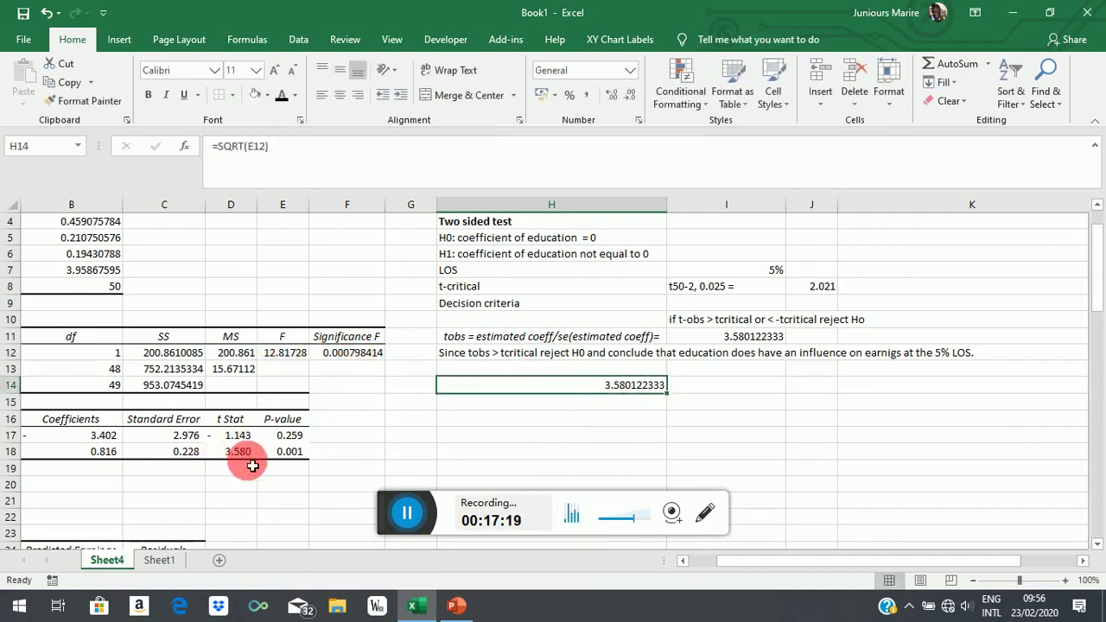
pyautogui.click(247, 467)
pyautogui.press('Up')
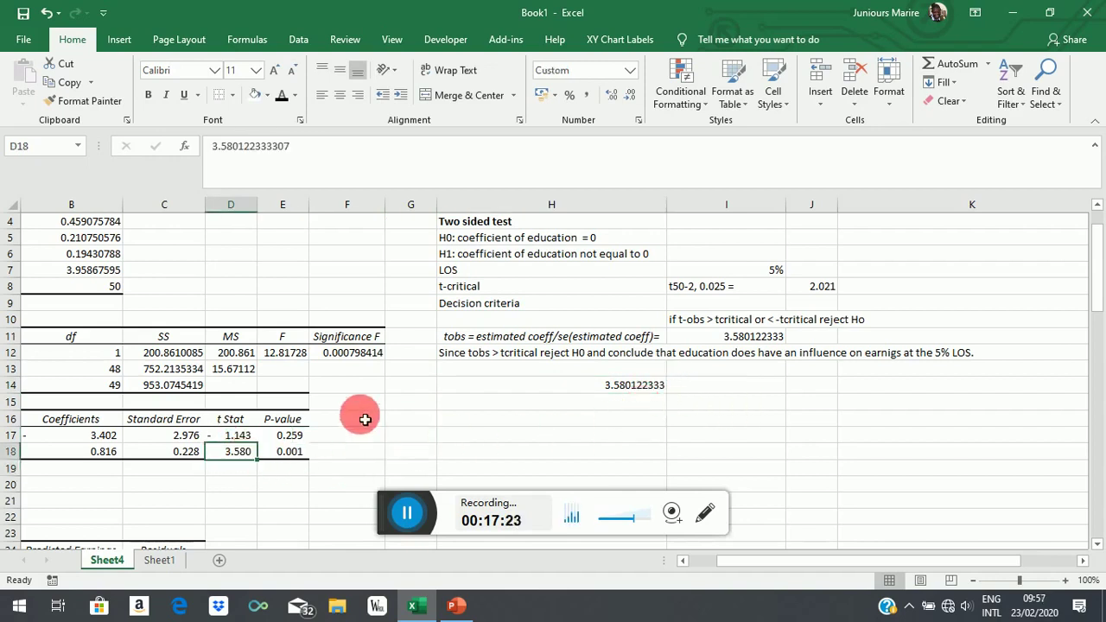
pyautogui.click(288, 353)
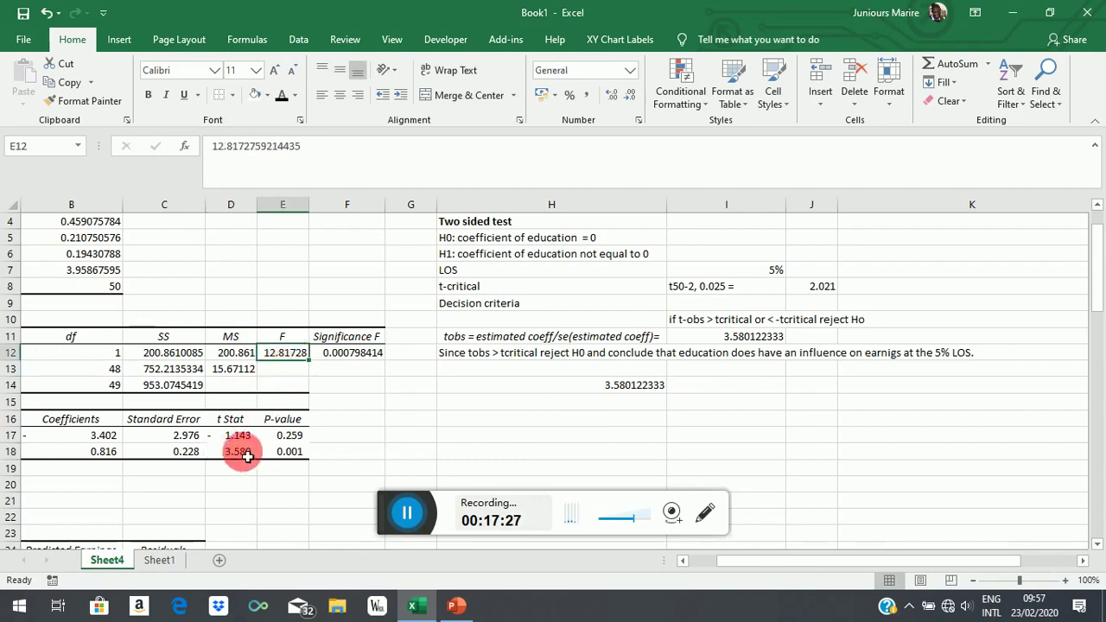
pyautogui.click(247, 456)
pyautogui.click(290, 351)
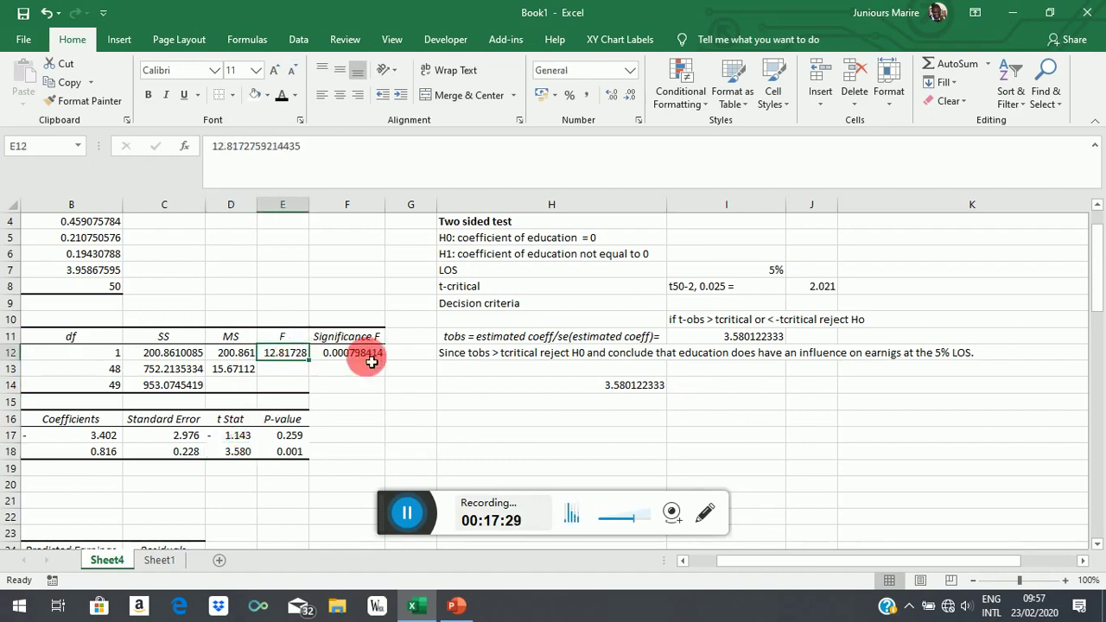
pyautogui.click(590, 386)
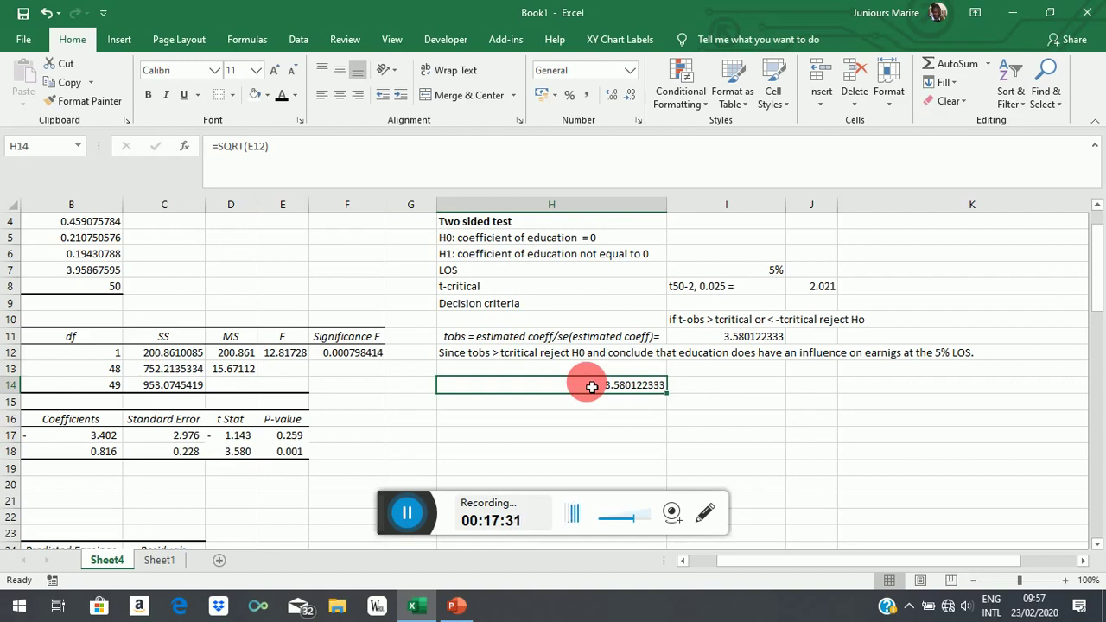
pyautogui.press('Delete')
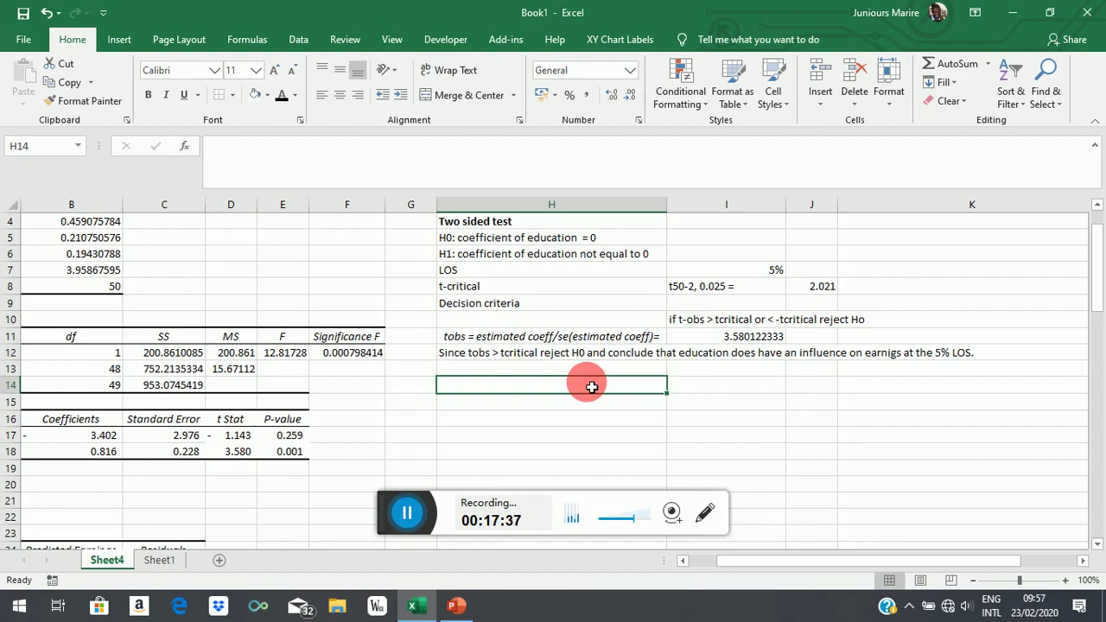
# Step: Compare the t-obs in I11 with education's t Stat in D18 and its P-value in E18
pyautogui.click(243, 453)
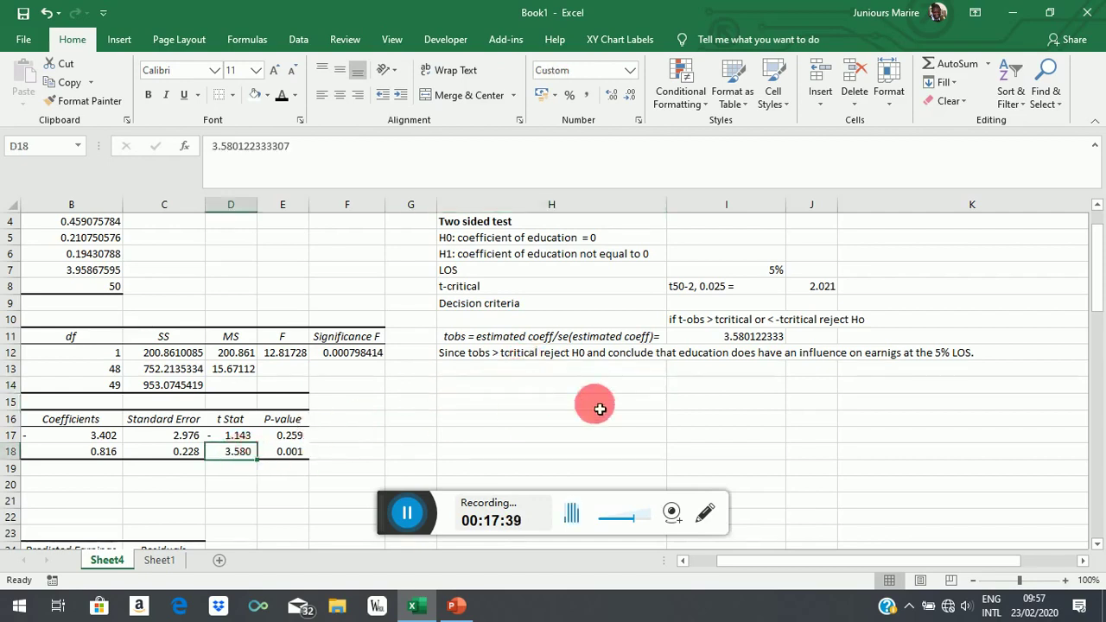
pyautogui.click(748, 340)
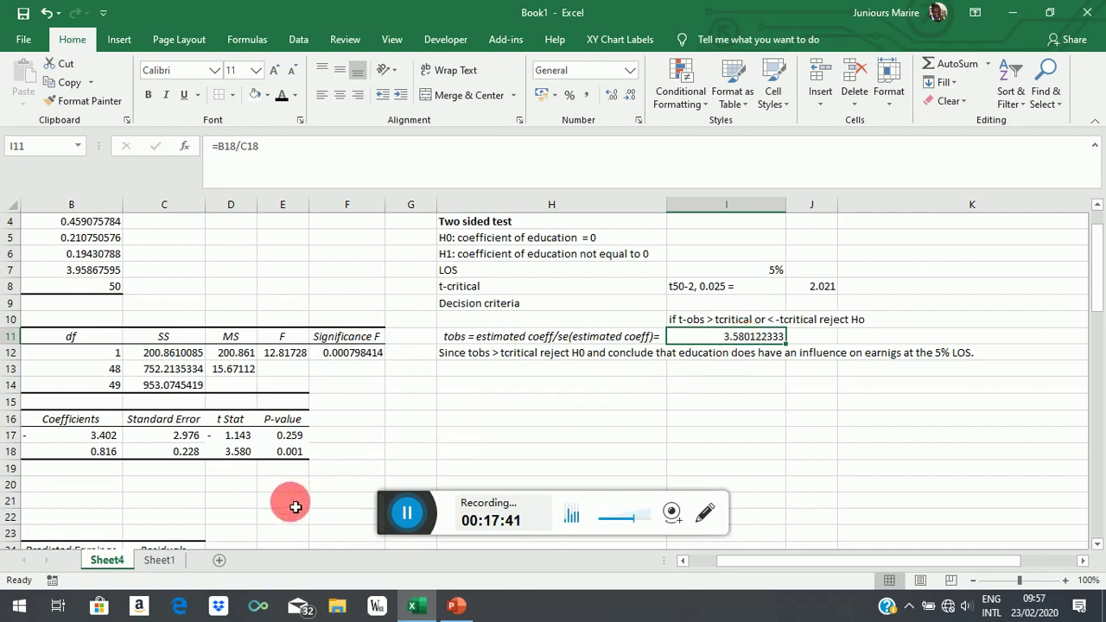
pyautogui.click(243, 451)
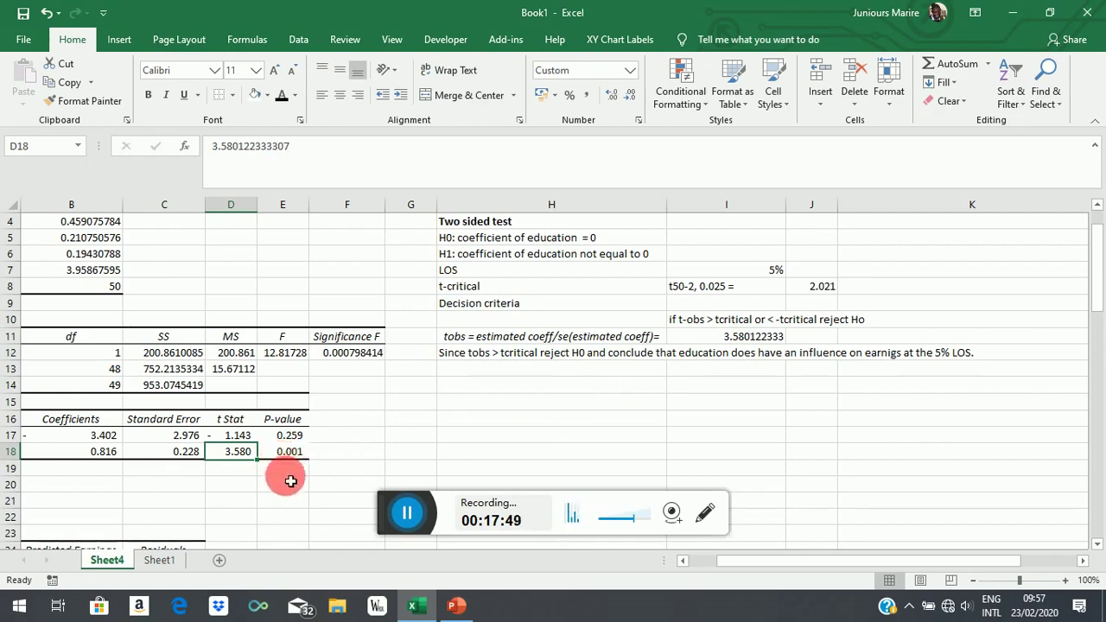
pyautogui.click(297, 454)
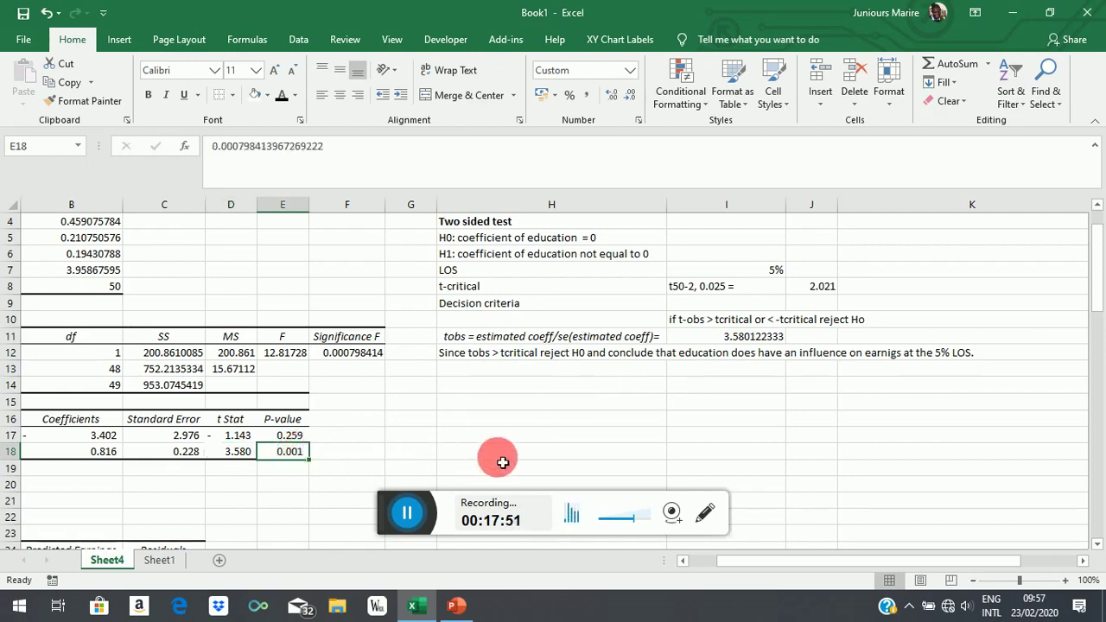
# Step: Enter 10%, 5% and 1% in cells H15, H16 and H17
pyautogui.click(542, 402)
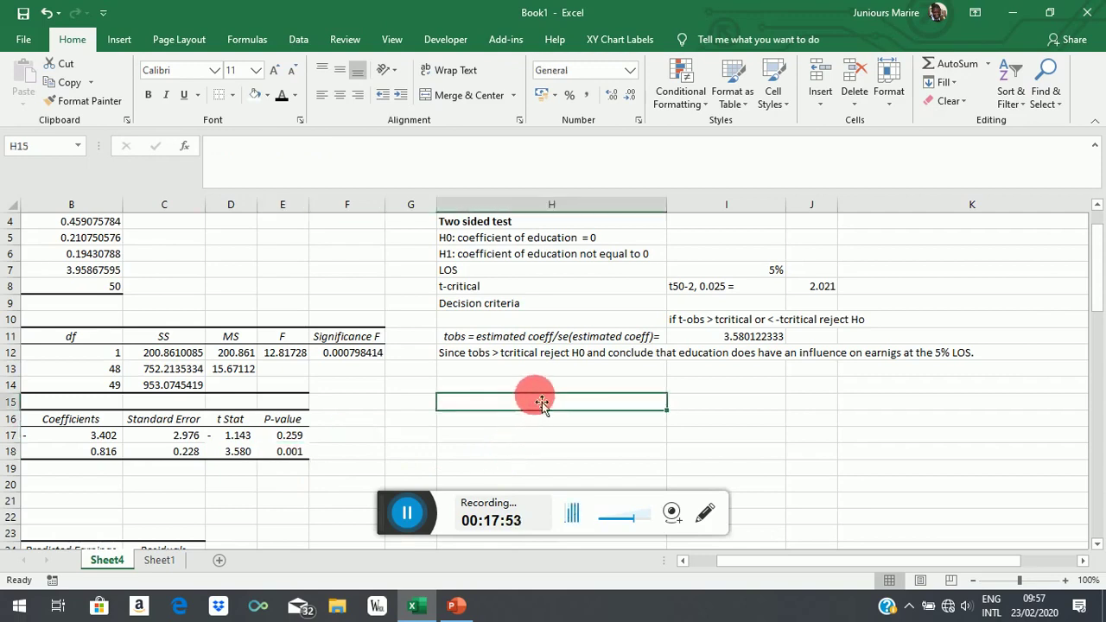
pyautogui.write('10%')
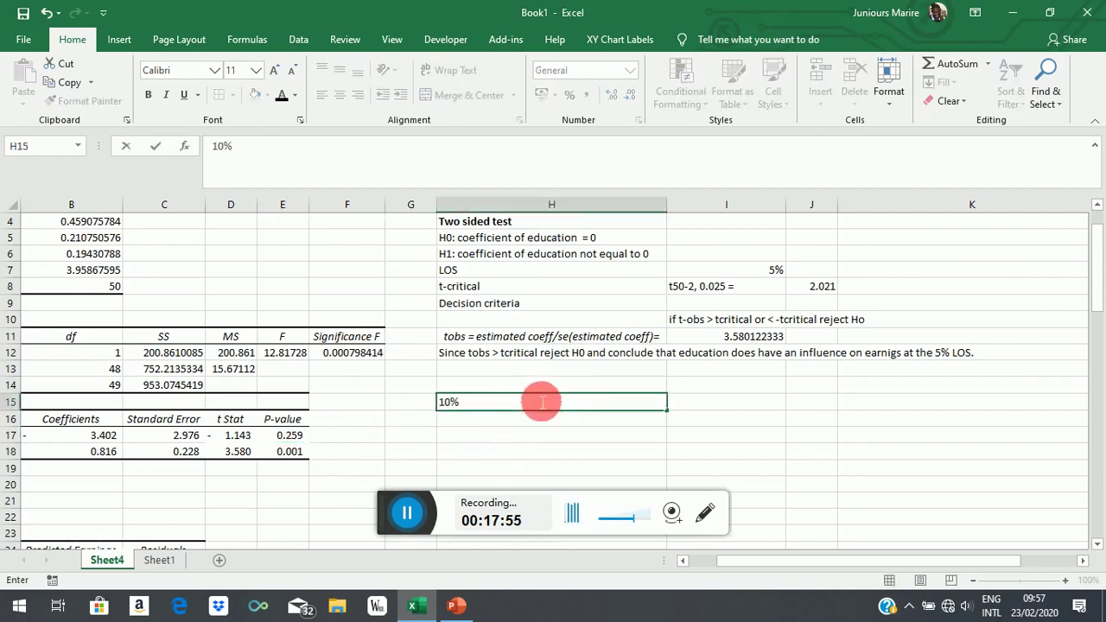
pyautogui.press('Return')
pyautogui.write('5%')
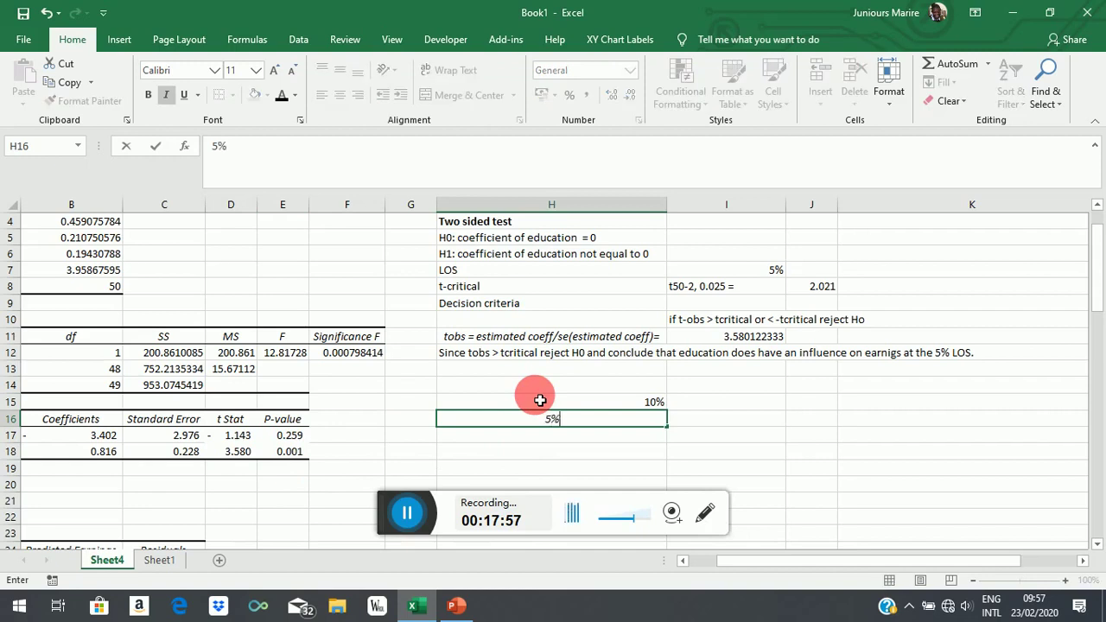
pyautogui.press('Return')
pyautogui.write('1')
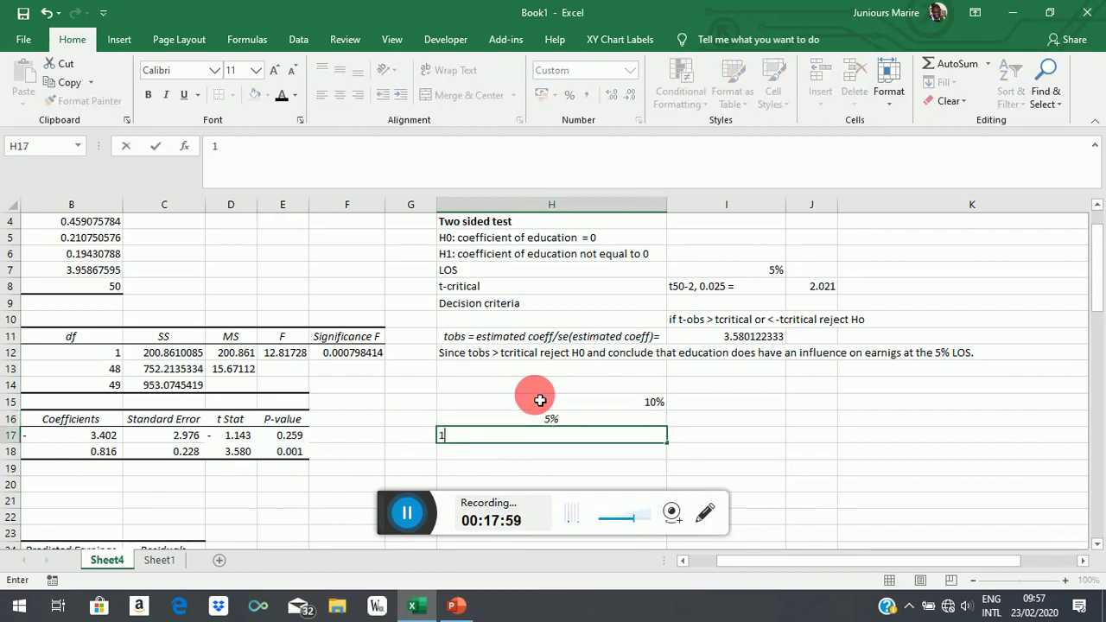
pyautogui.click(746, 468)
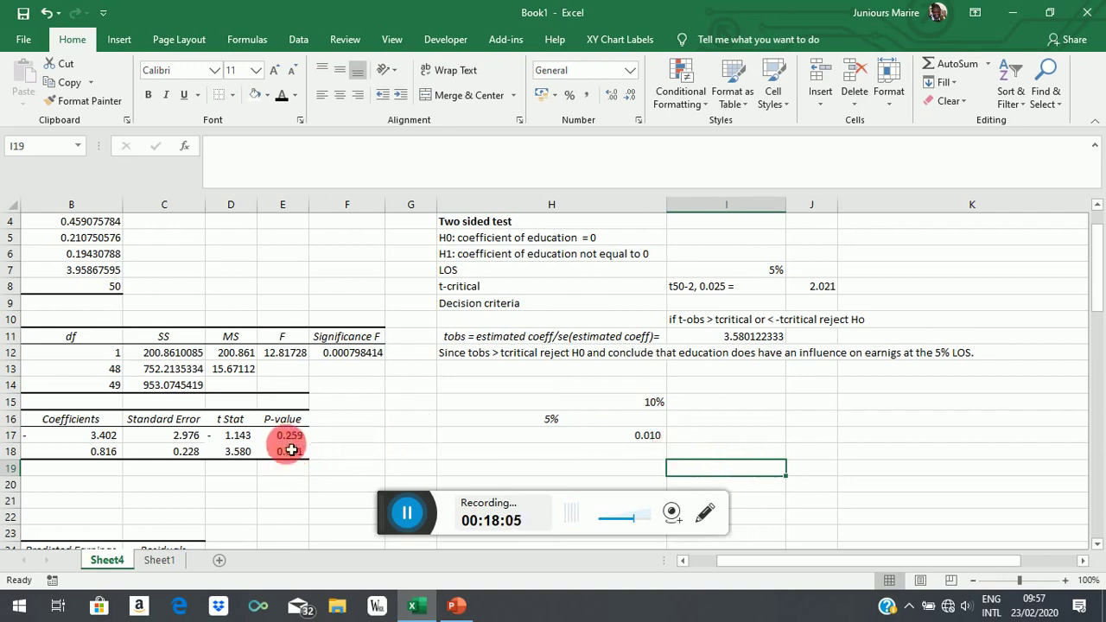
# Step: Format the P-values in E17:E18 as percentages with two decimals (25.88%, 0.08%)
pyautogui.moveTo(290, 435); pyautogui.dragTo(299, 455)
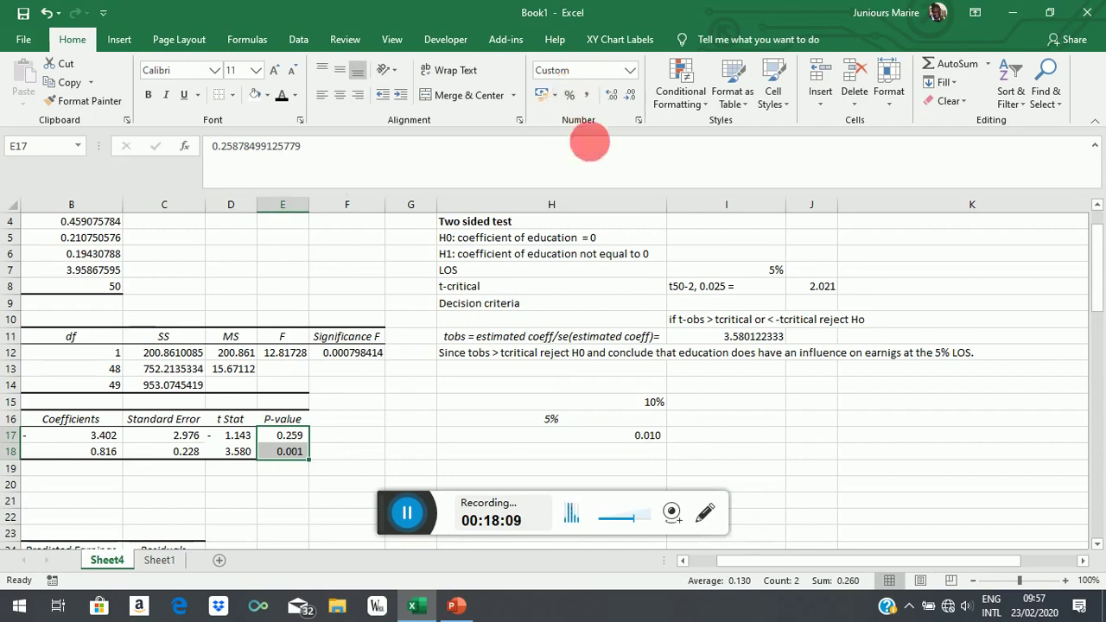
pyautogui.click(569, 95)
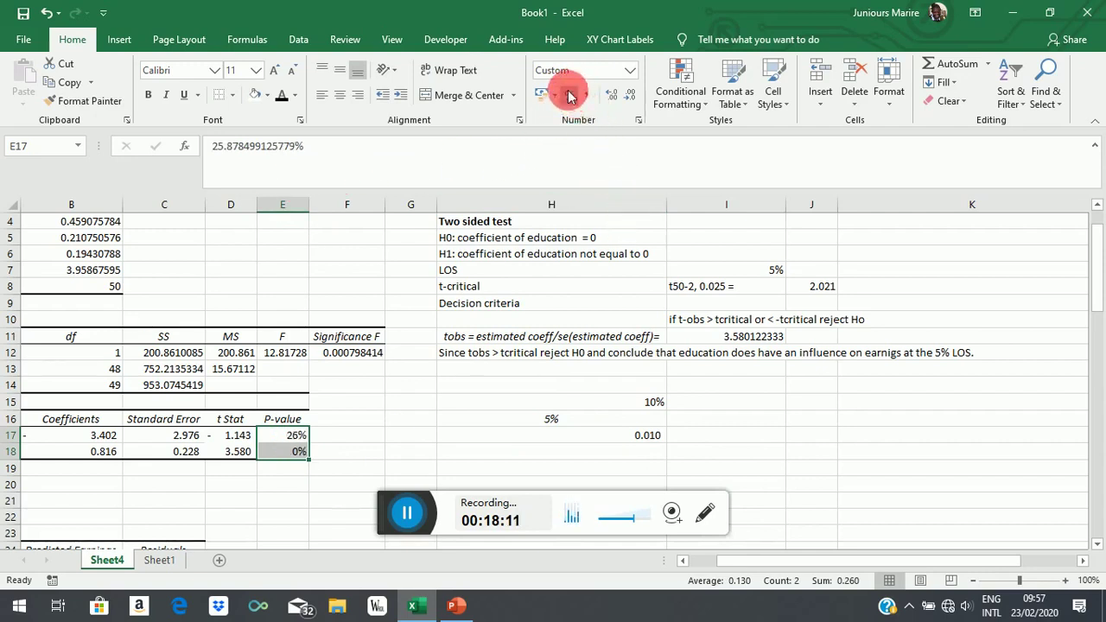
pyautogui.click(612, 95)
pyautogui.click(612, 95)
pyautogui.click(757, 422)
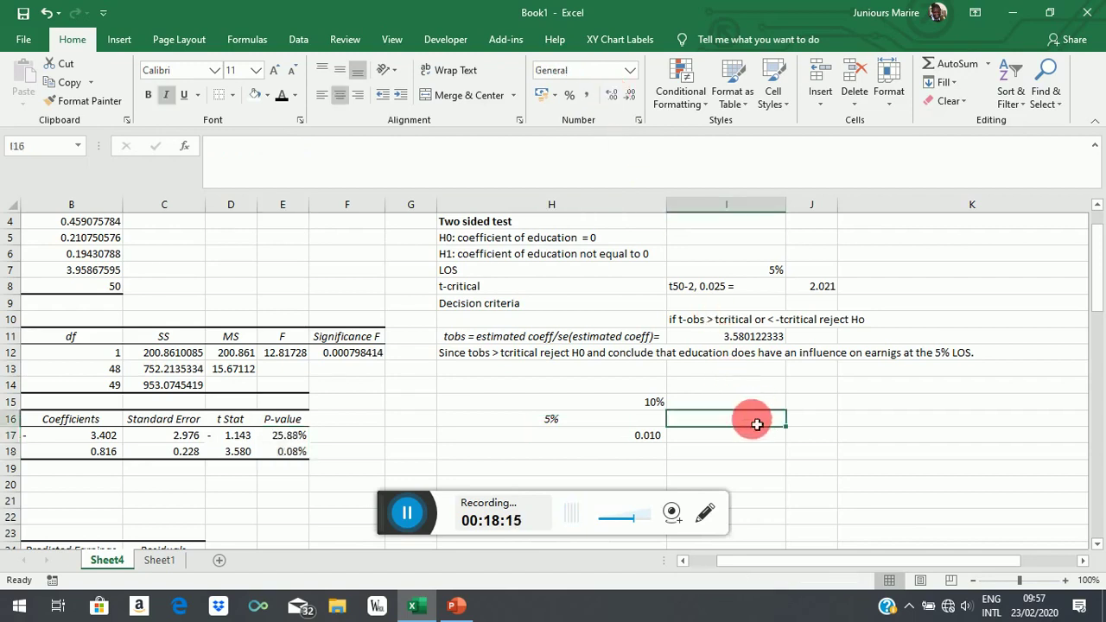
# Step: Apply Percent Style to H17 so the level shows as 1%
pyautogui.click(646, 436)
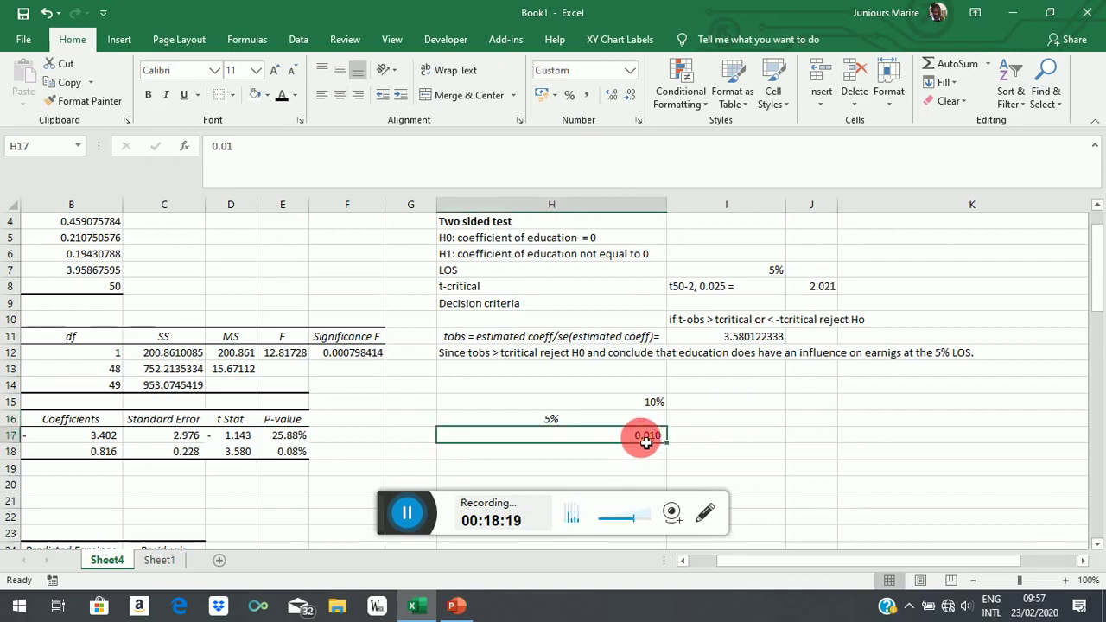
pyautogui.click(573, 97)
pyautogui.click(825, 461)
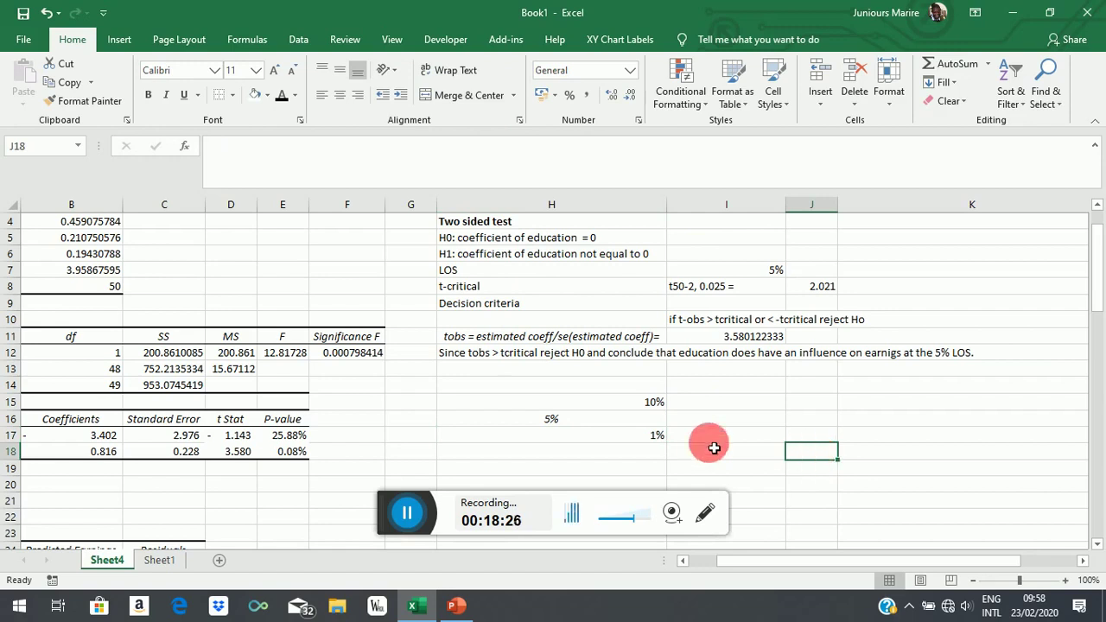
# Step: Compare education's 0.08% P-value against the 5% and 1% levels
pyautogui.click(297, 456)
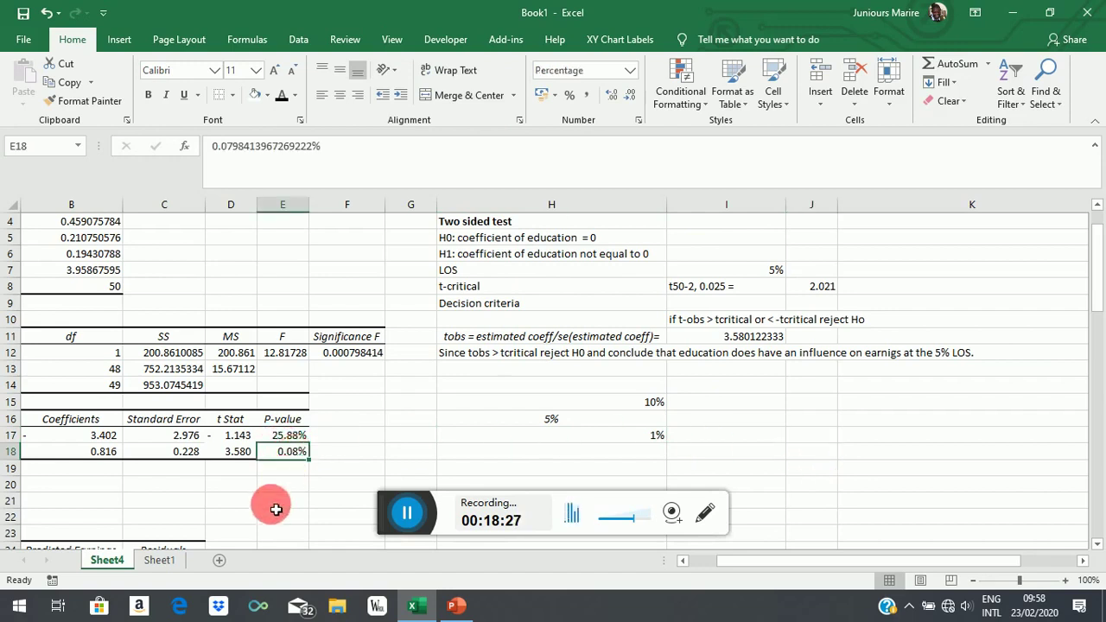
pyautogui.click(556, 424)
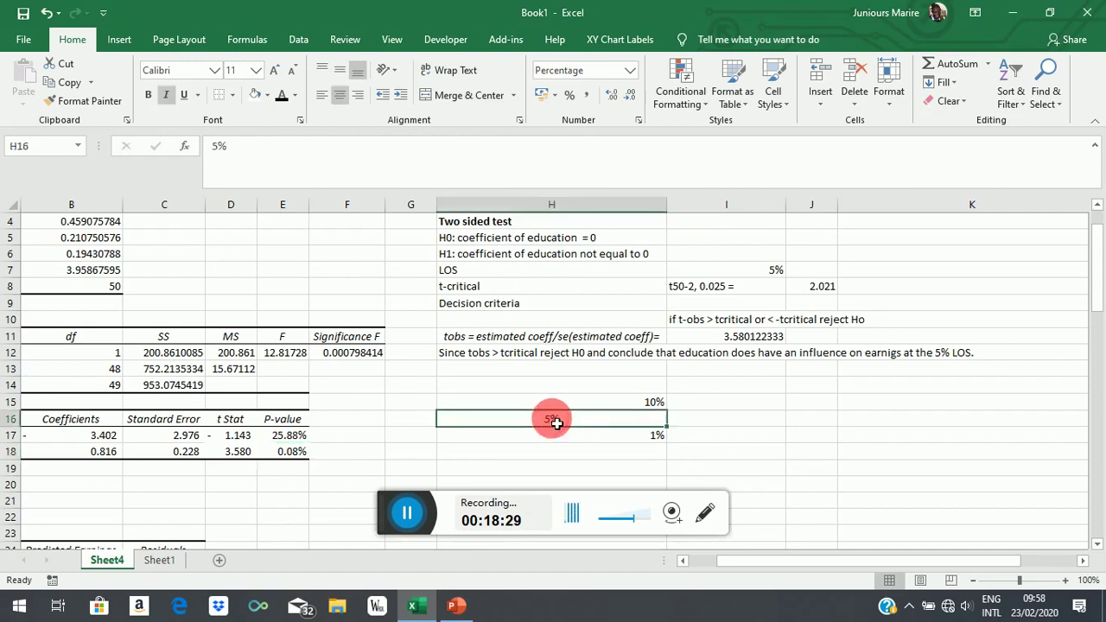
pyautogui.click(658, 436)
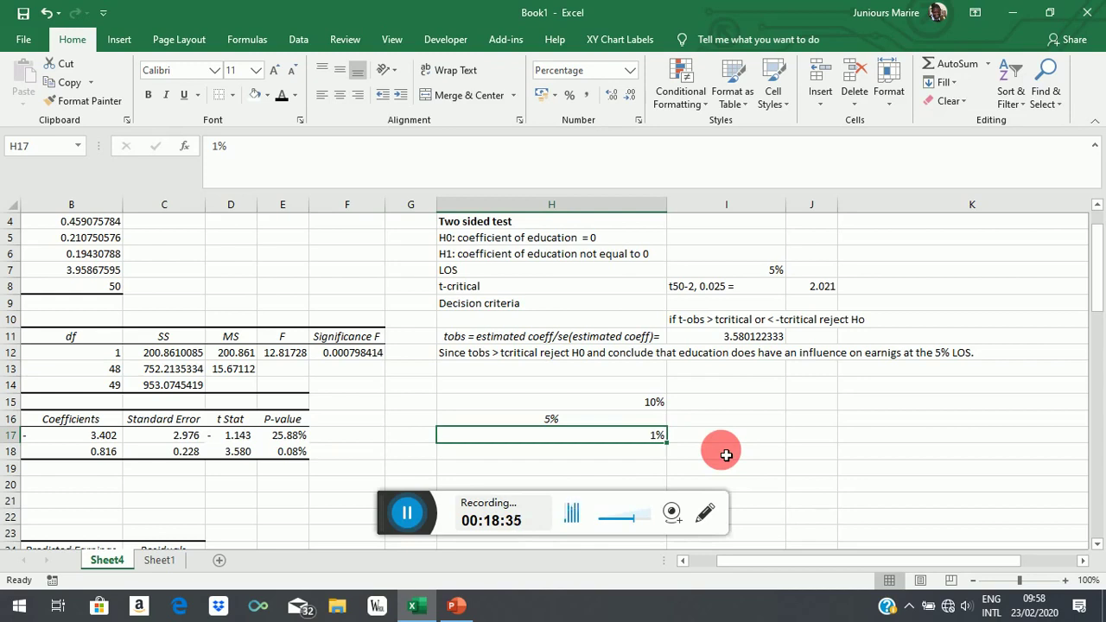
pyautogui.click(572, 423)
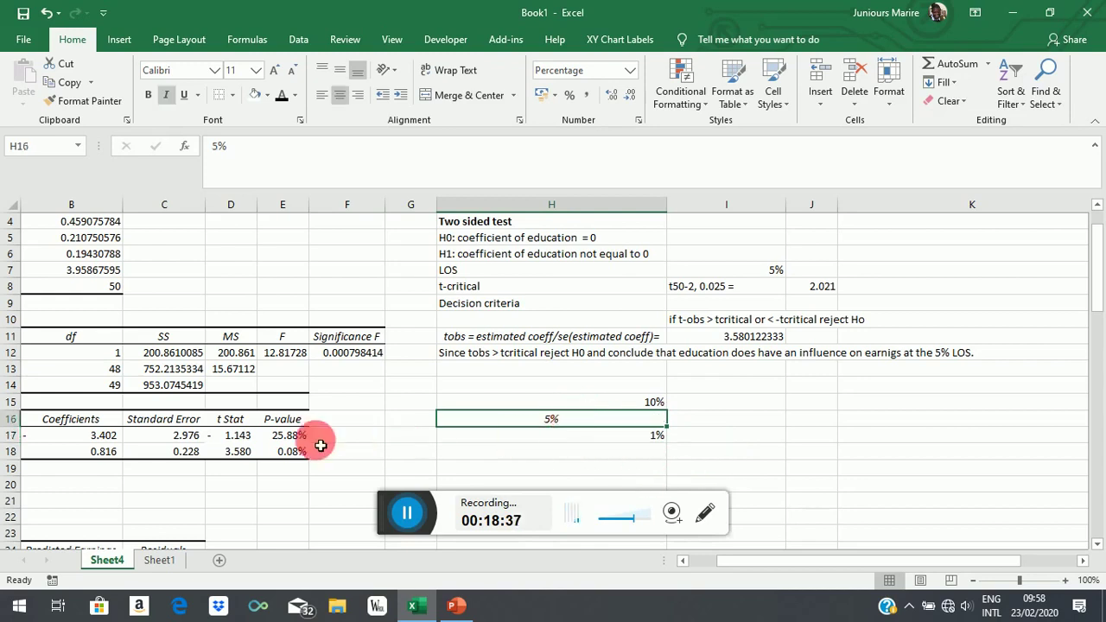
pyautogui.click(295, 456)
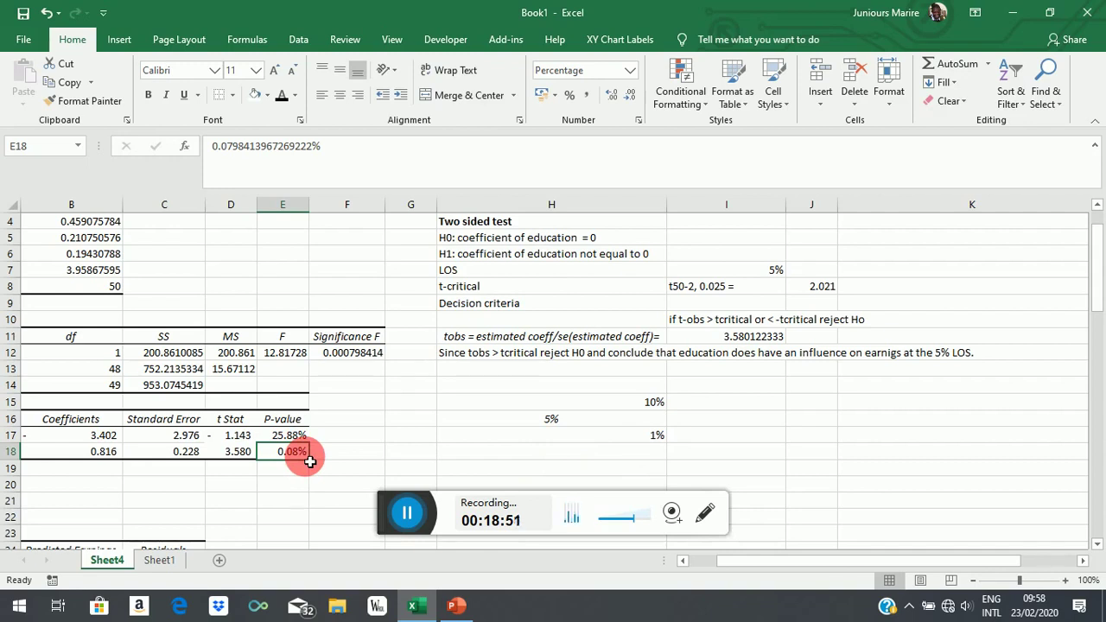
pyautogui.click(518, 238)
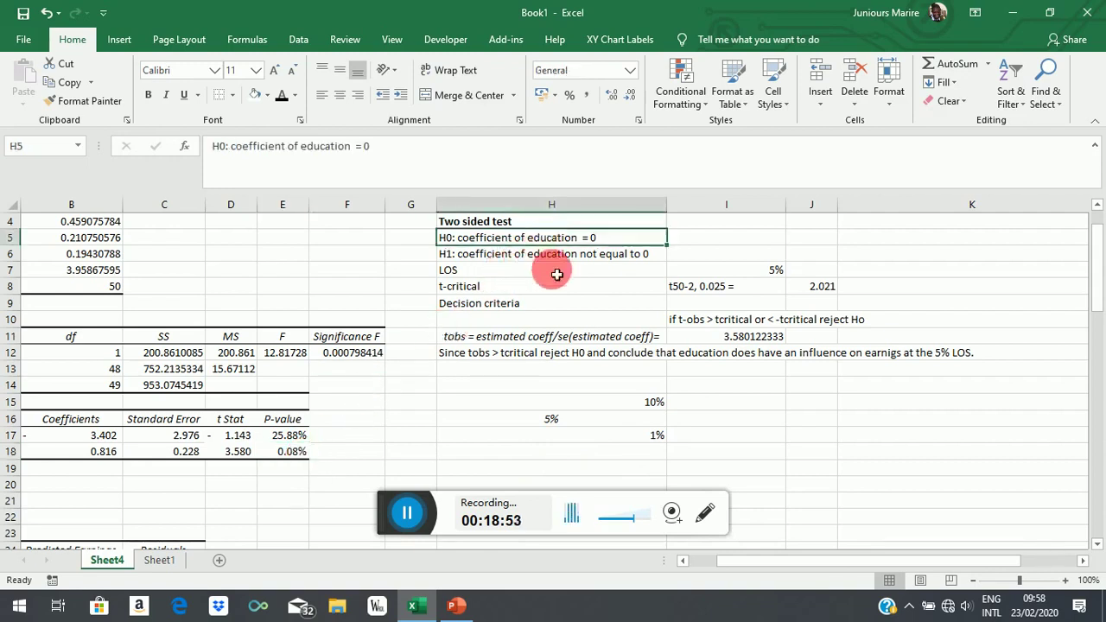
pyautogui.click(300, 458)
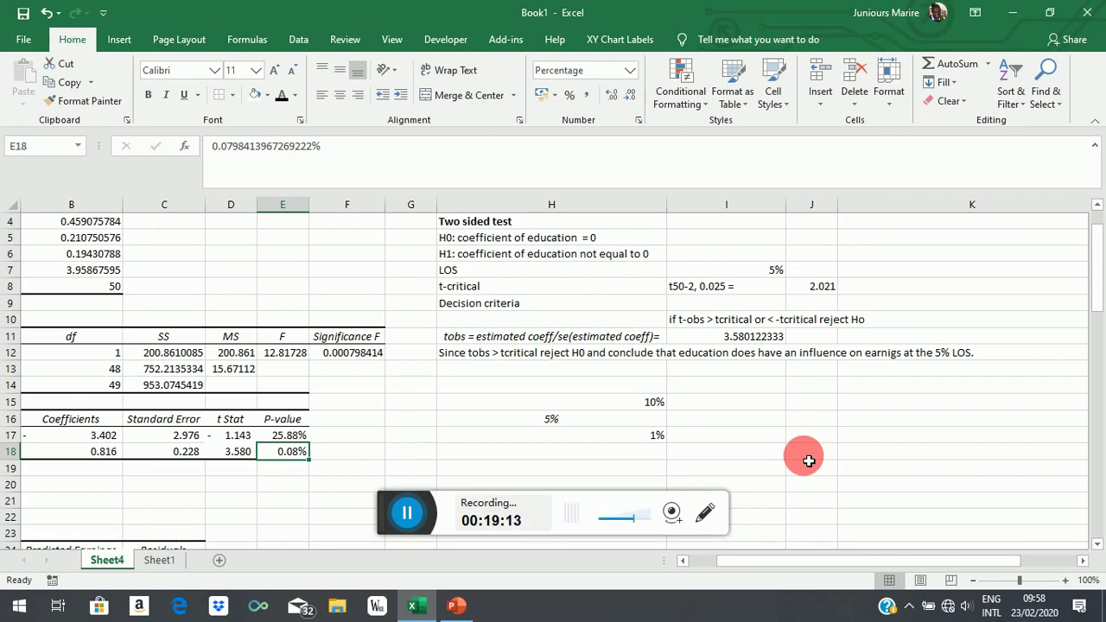
pyautogui.click(285, 473)
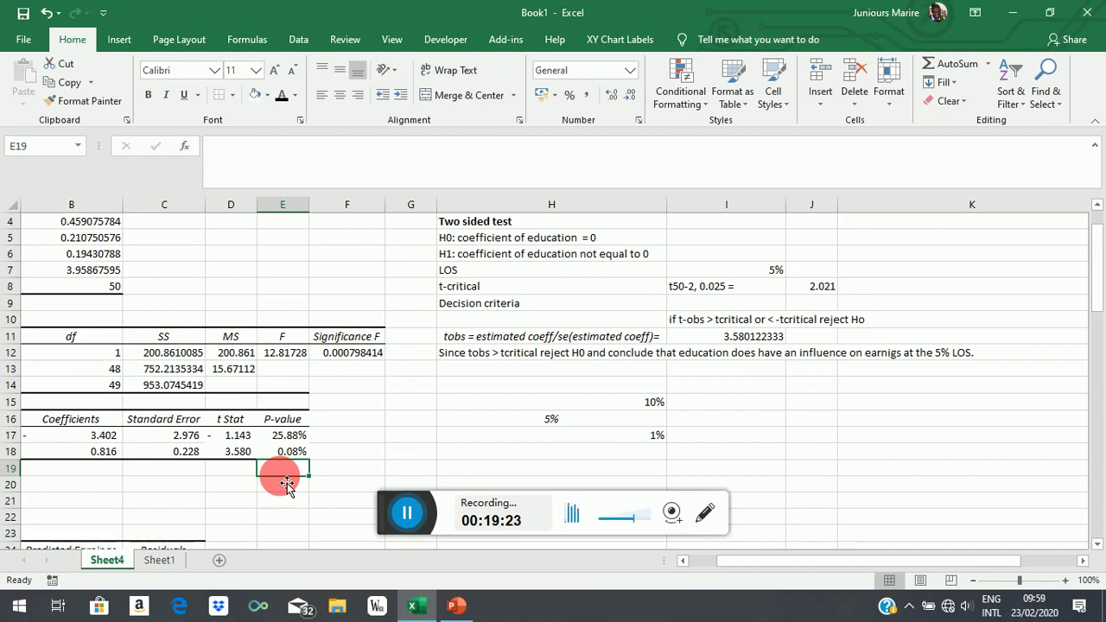
pyautogui.click(292, 436)
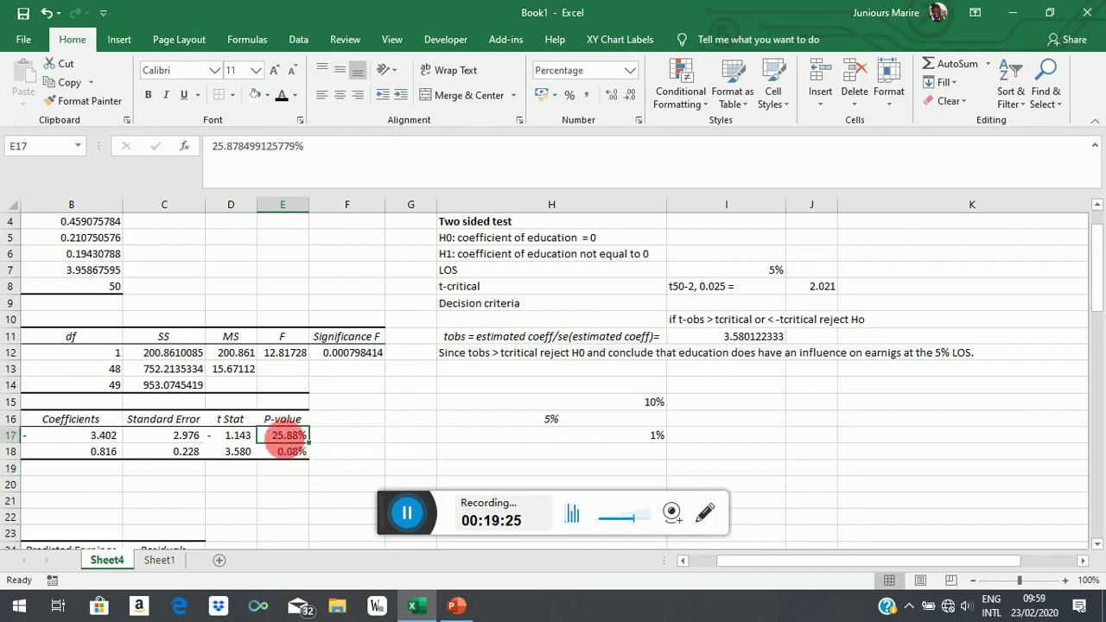
pyautogui.click(553, 419)
pyautogui.click(288, 441)
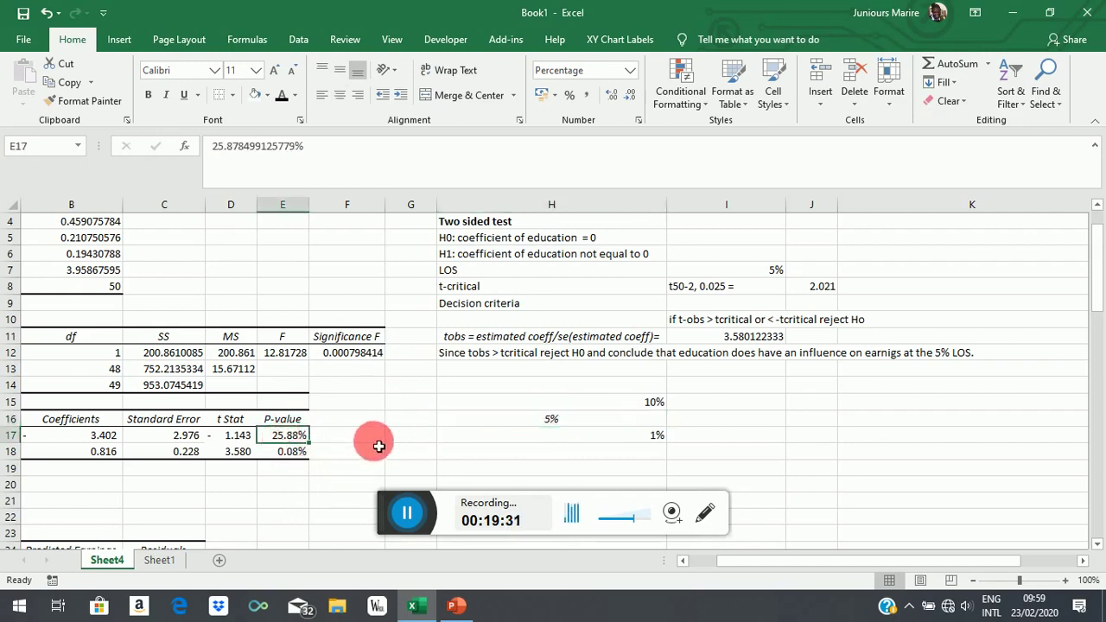
pyautogui.click(286, 420)
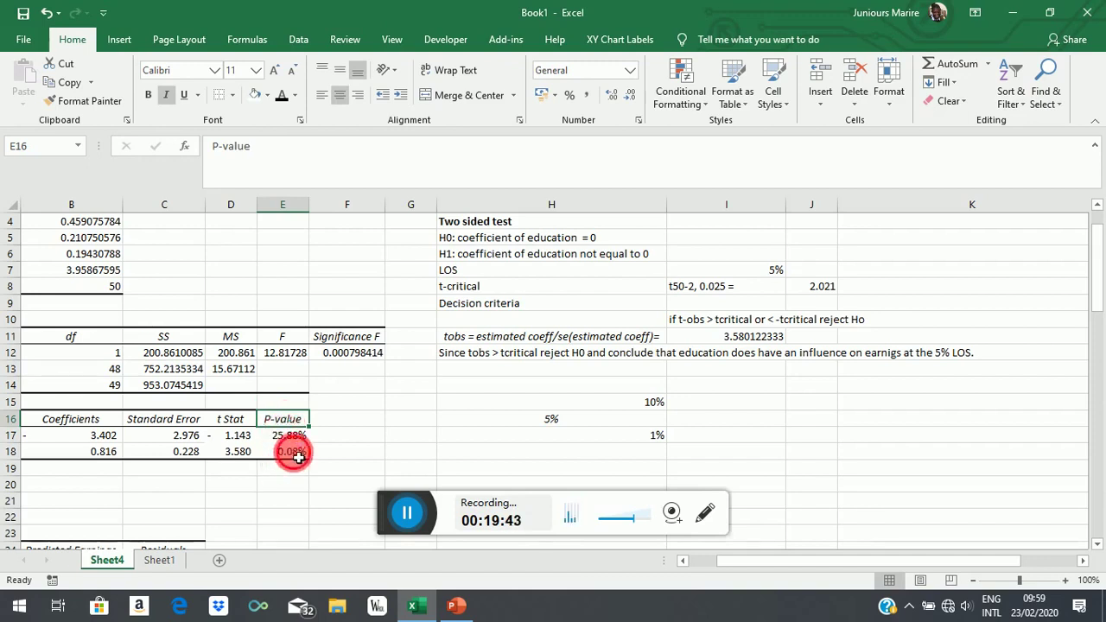
pyautogui.click(293, 451)
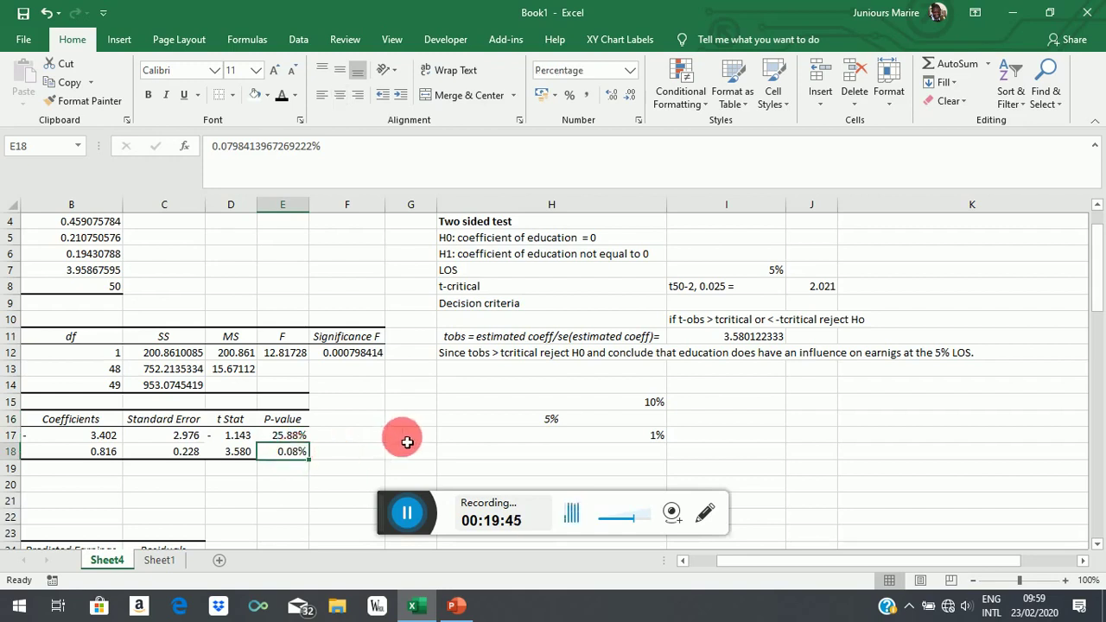